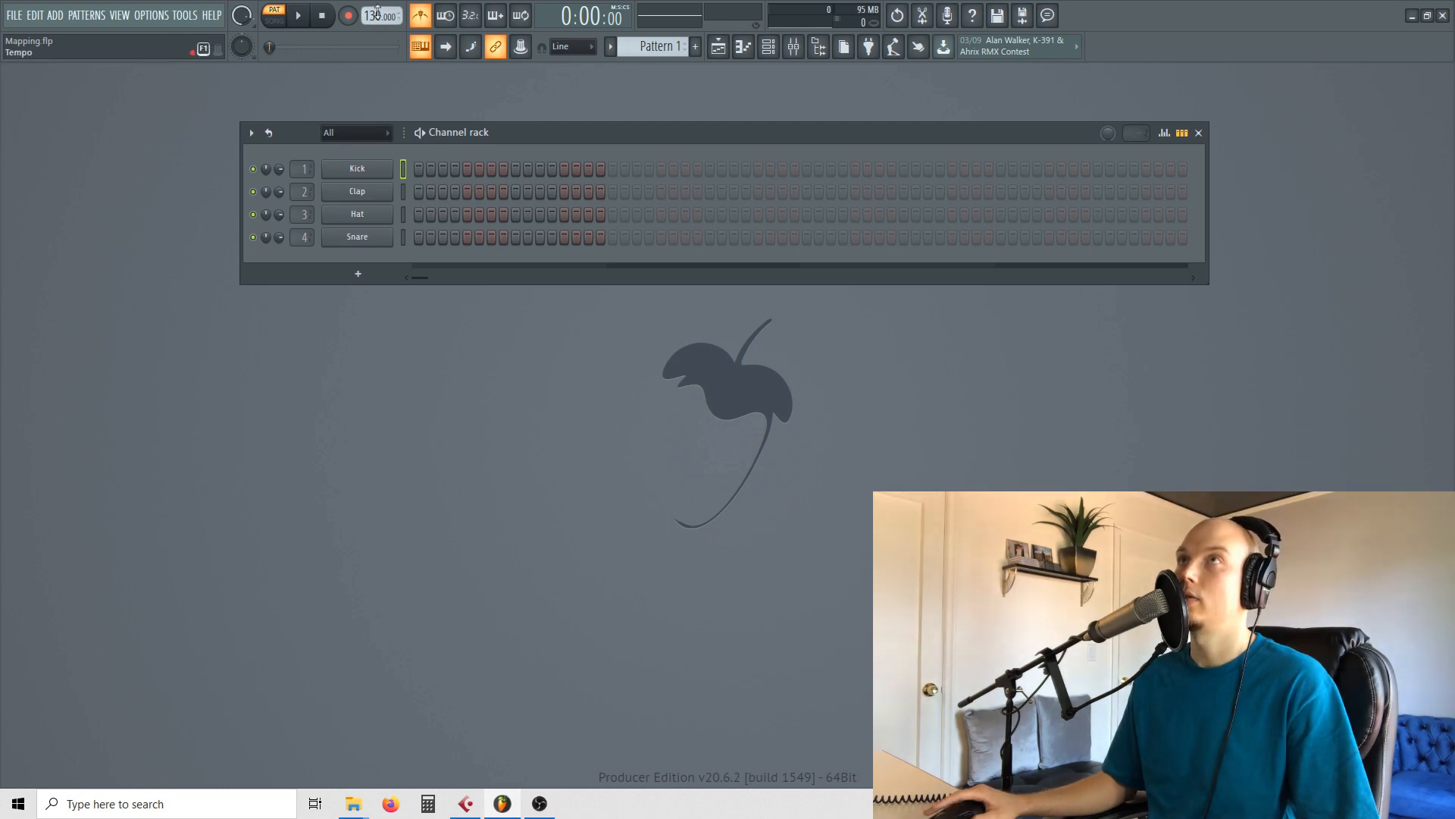
Audition the metronome and set the project tempo to 80 BPM
left_click(301, 22)
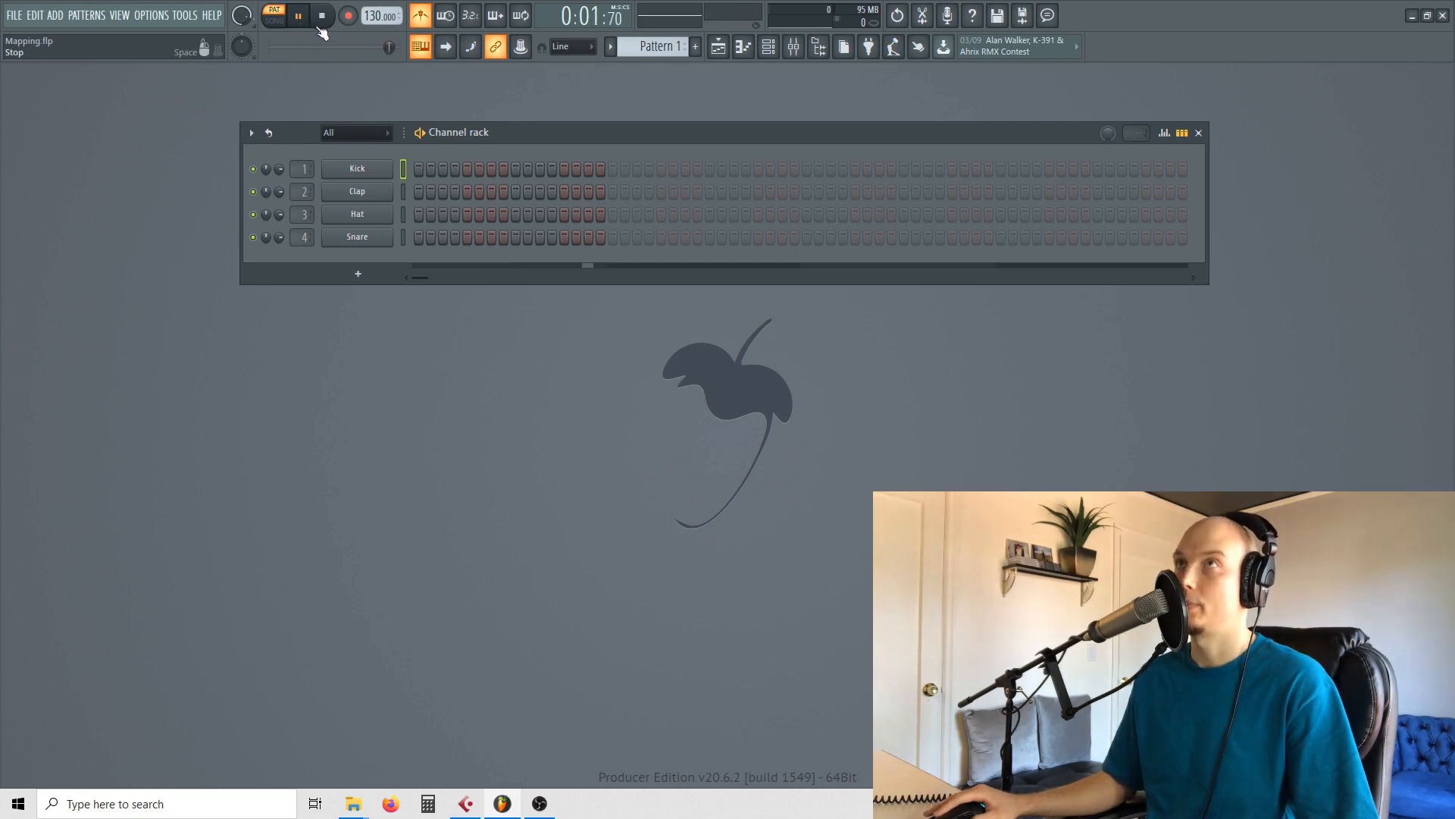
left_click(319, 29)
left_click_drag(375, 16, 375, 34)
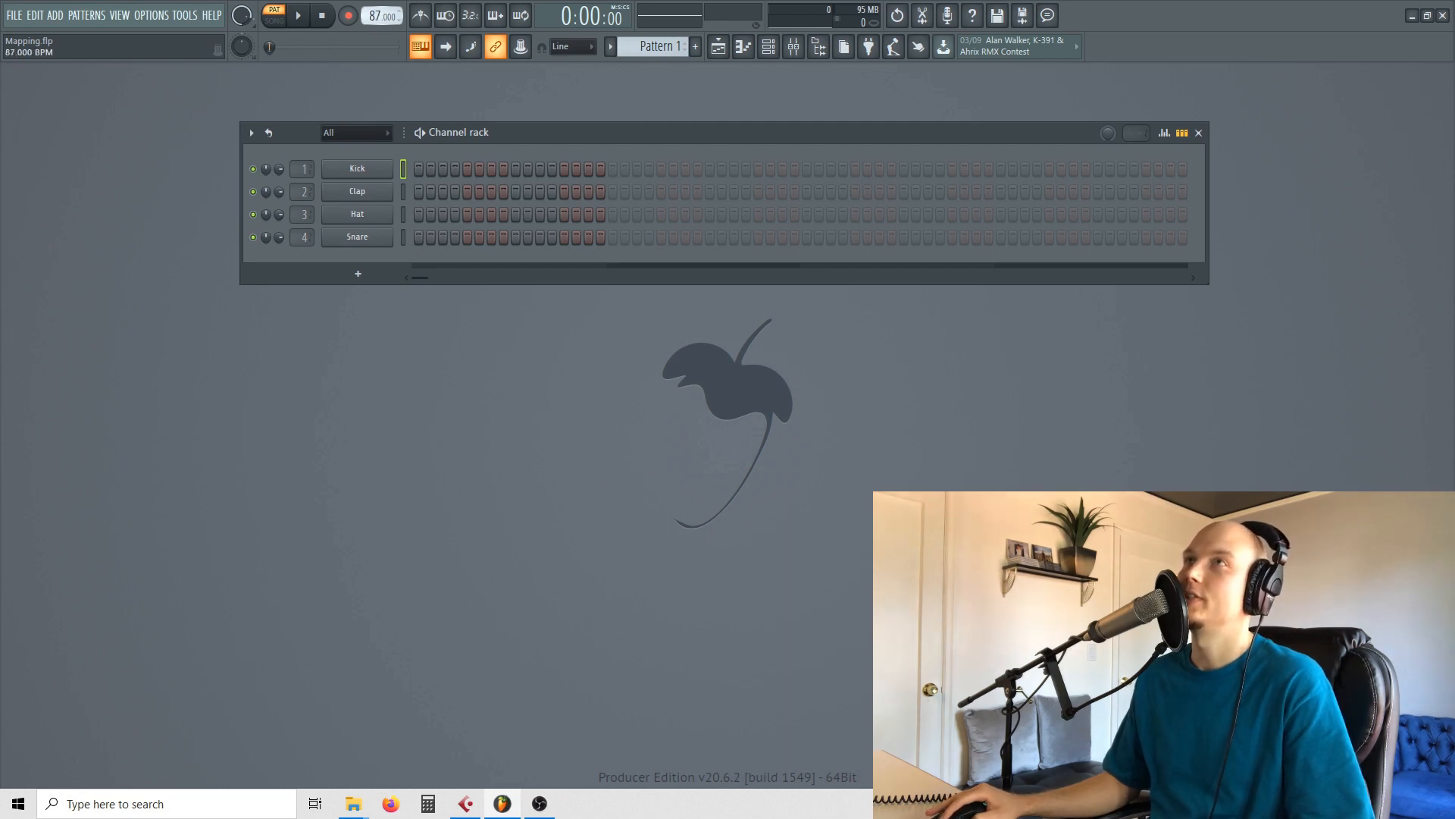
left_click_drag(376, 16, 375, 9)
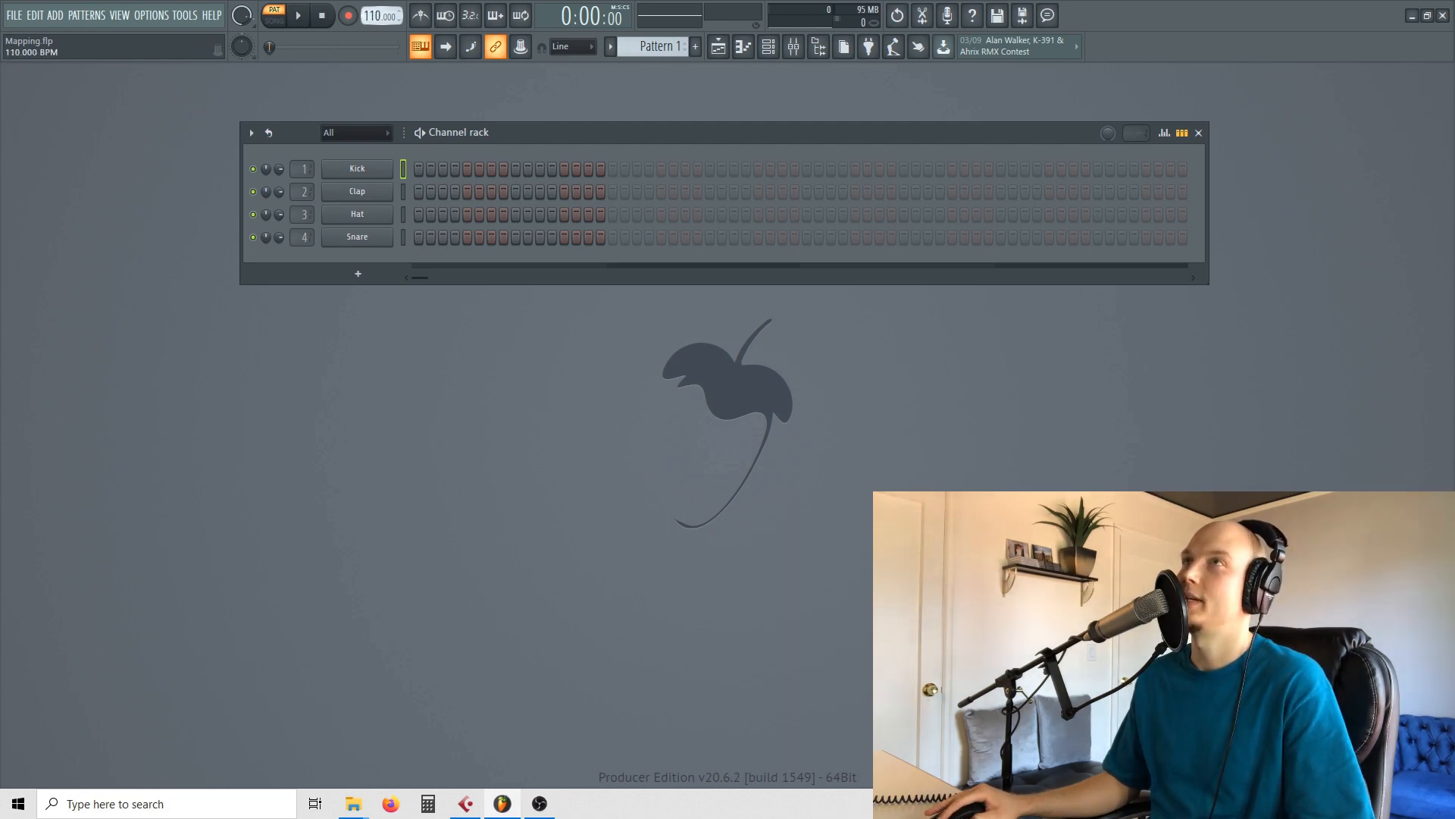
left_click_drag(375, 16, 375, 5)
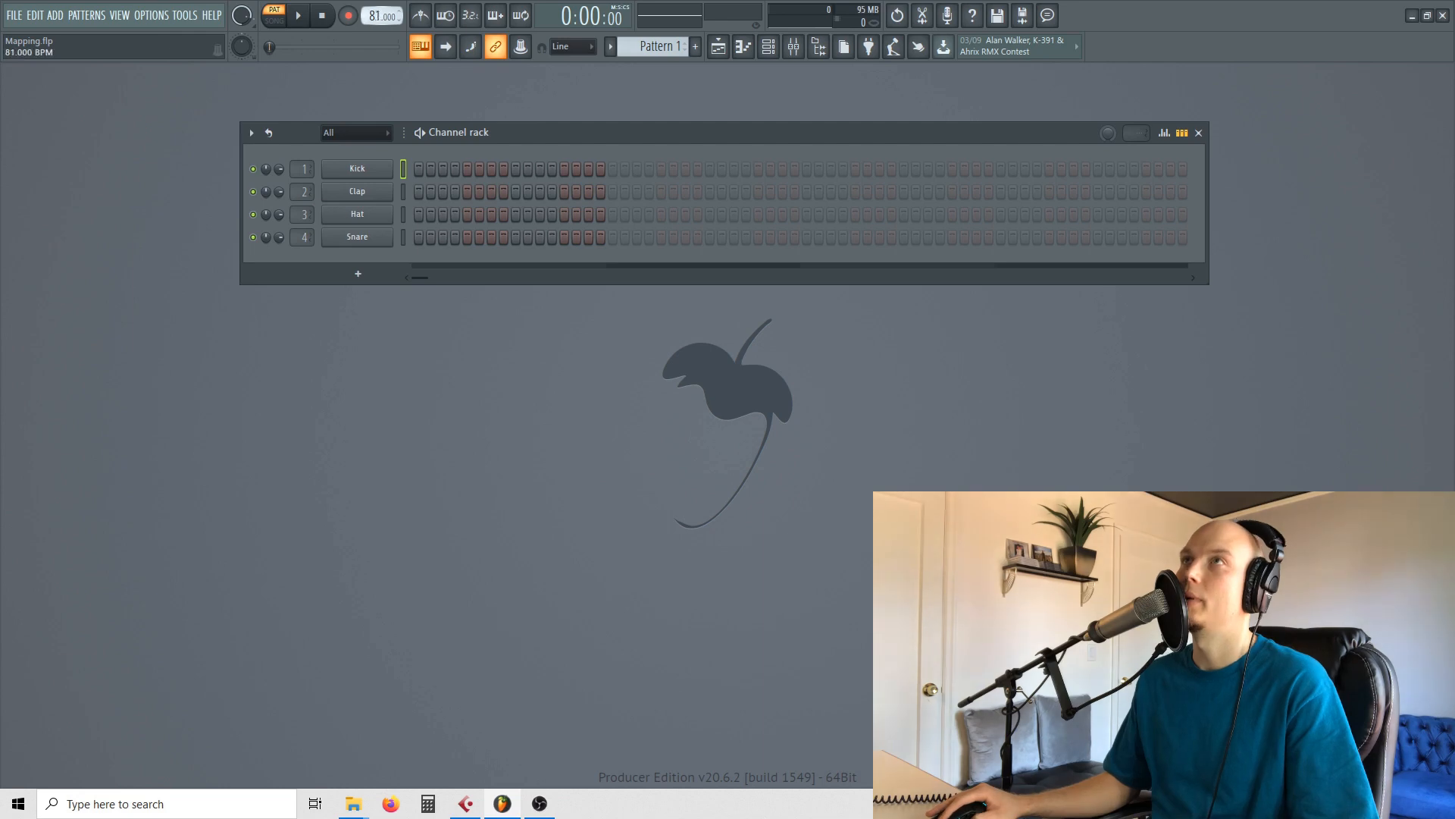
left_click_drag(375, 15, 375, 19)
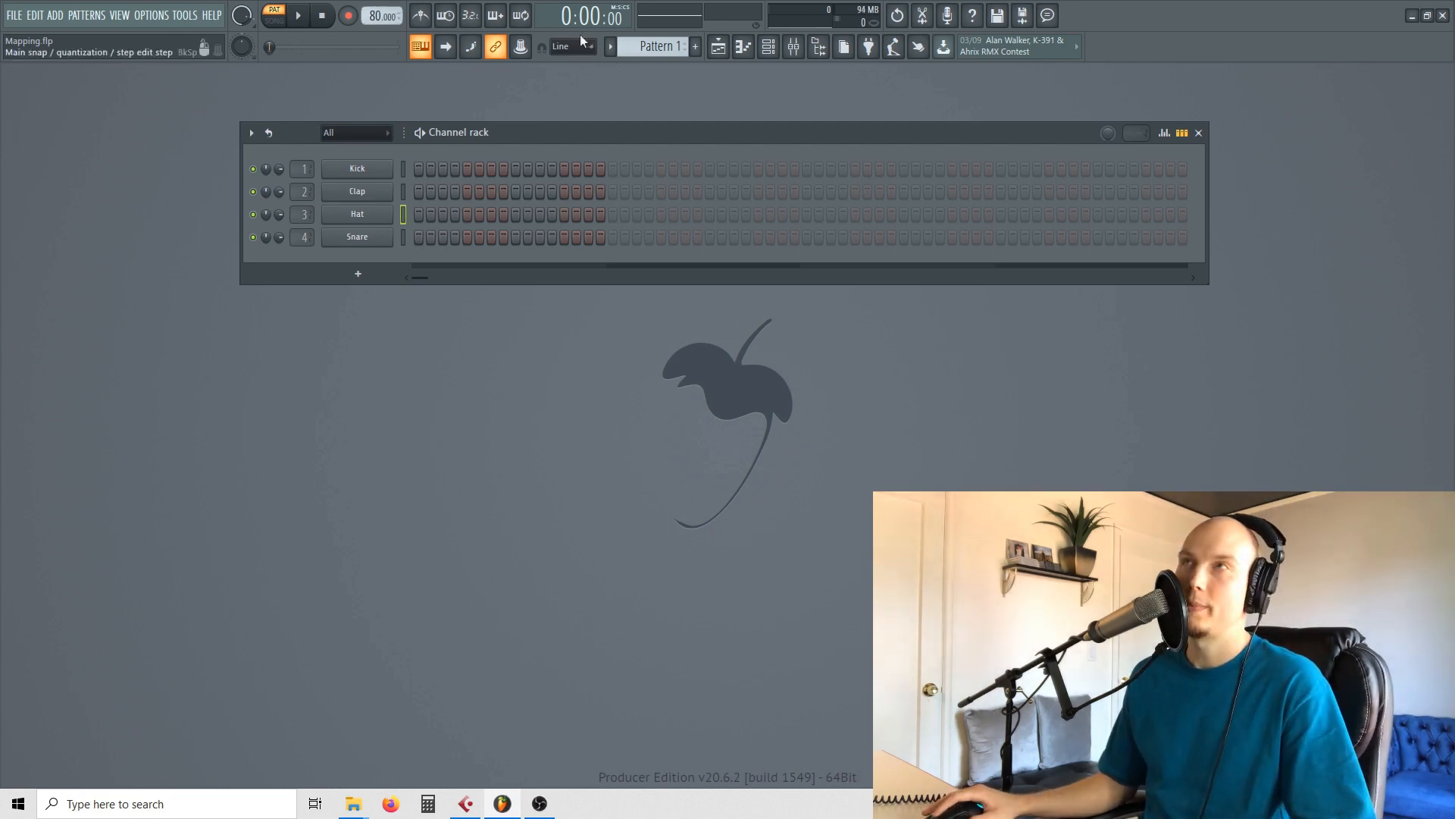
Turn on the metronome and play the empty pattern to hear the beat at the new tempo
left_click(423, 16)
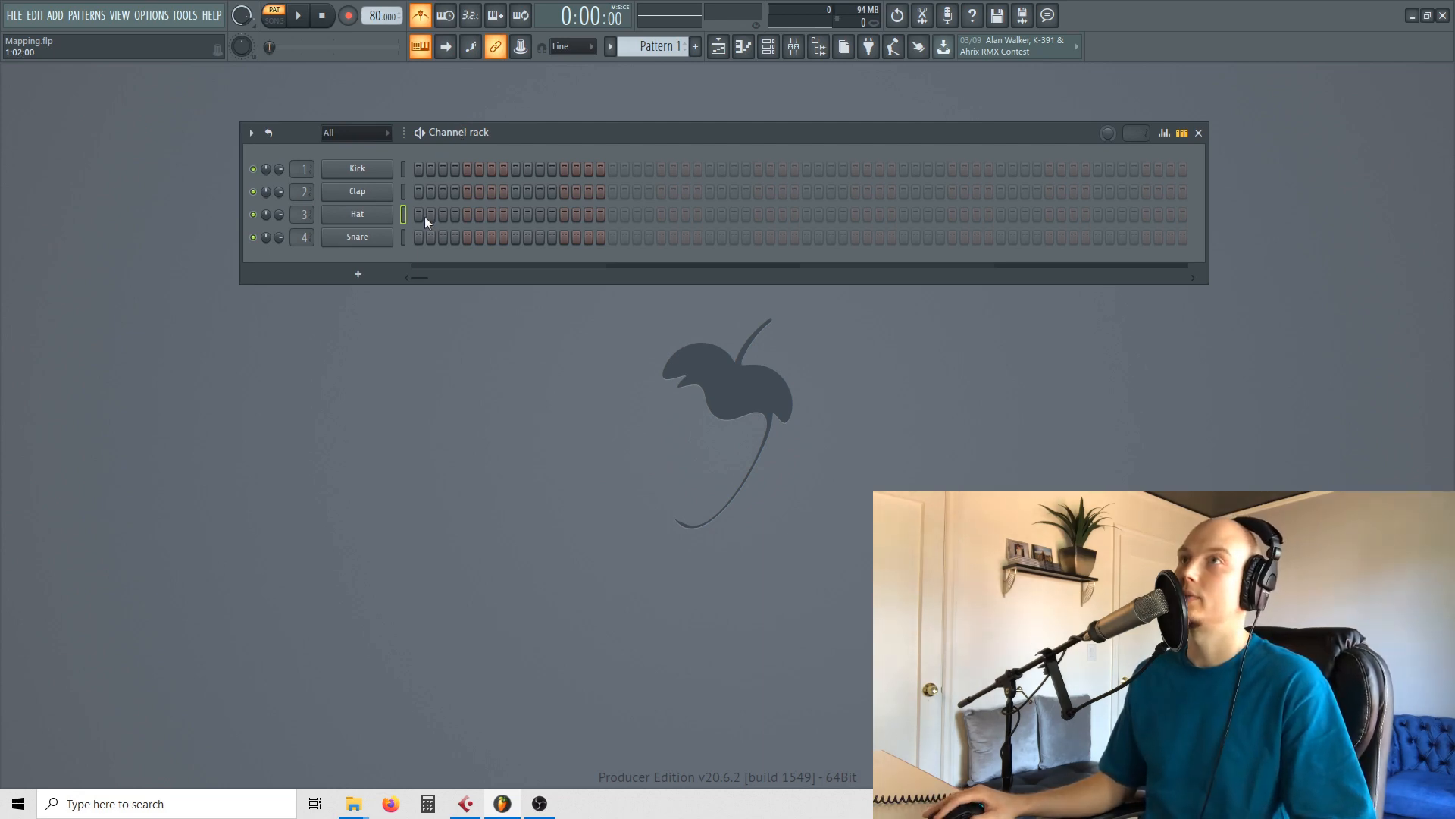
key("space")
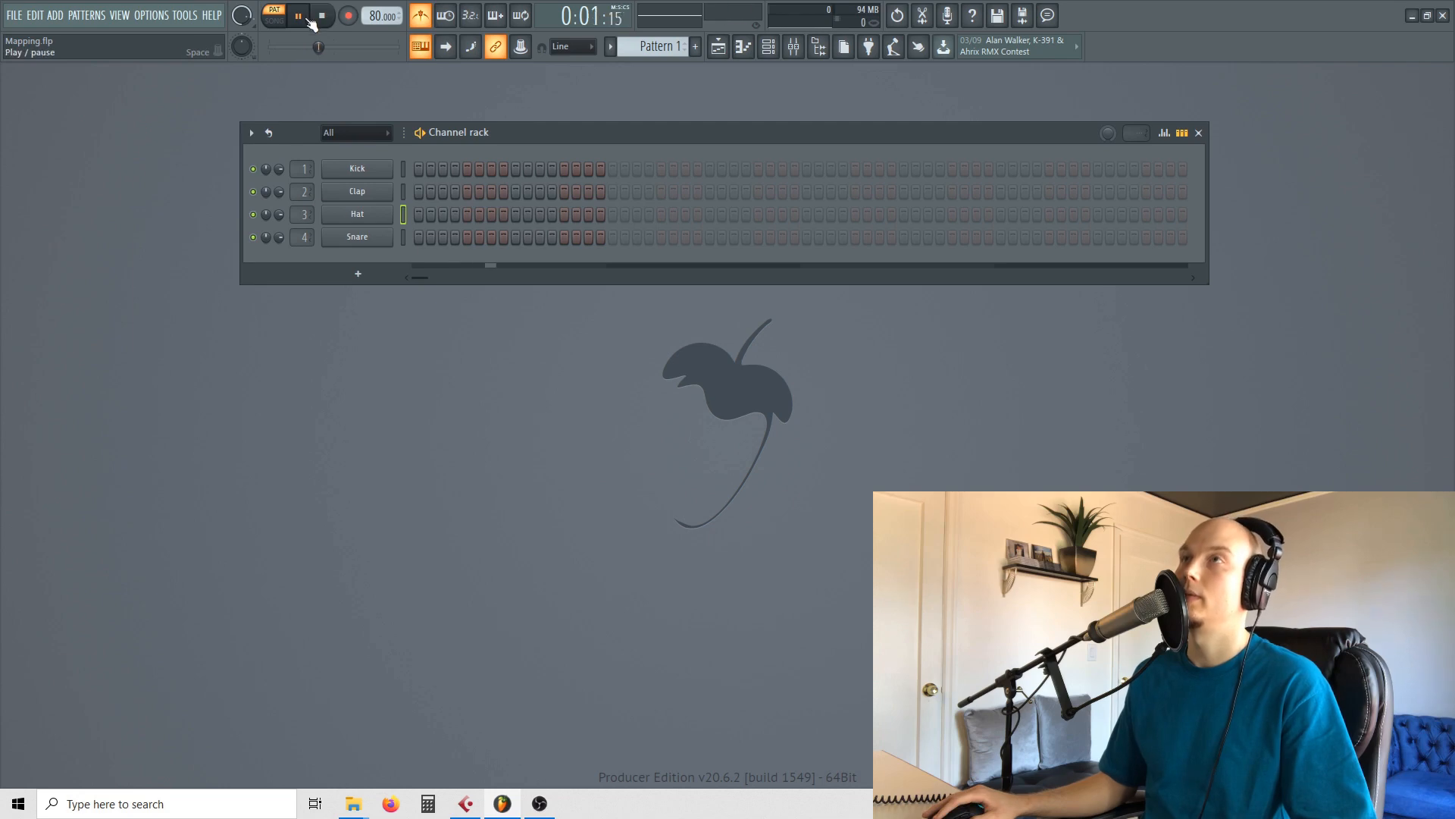
key("space")
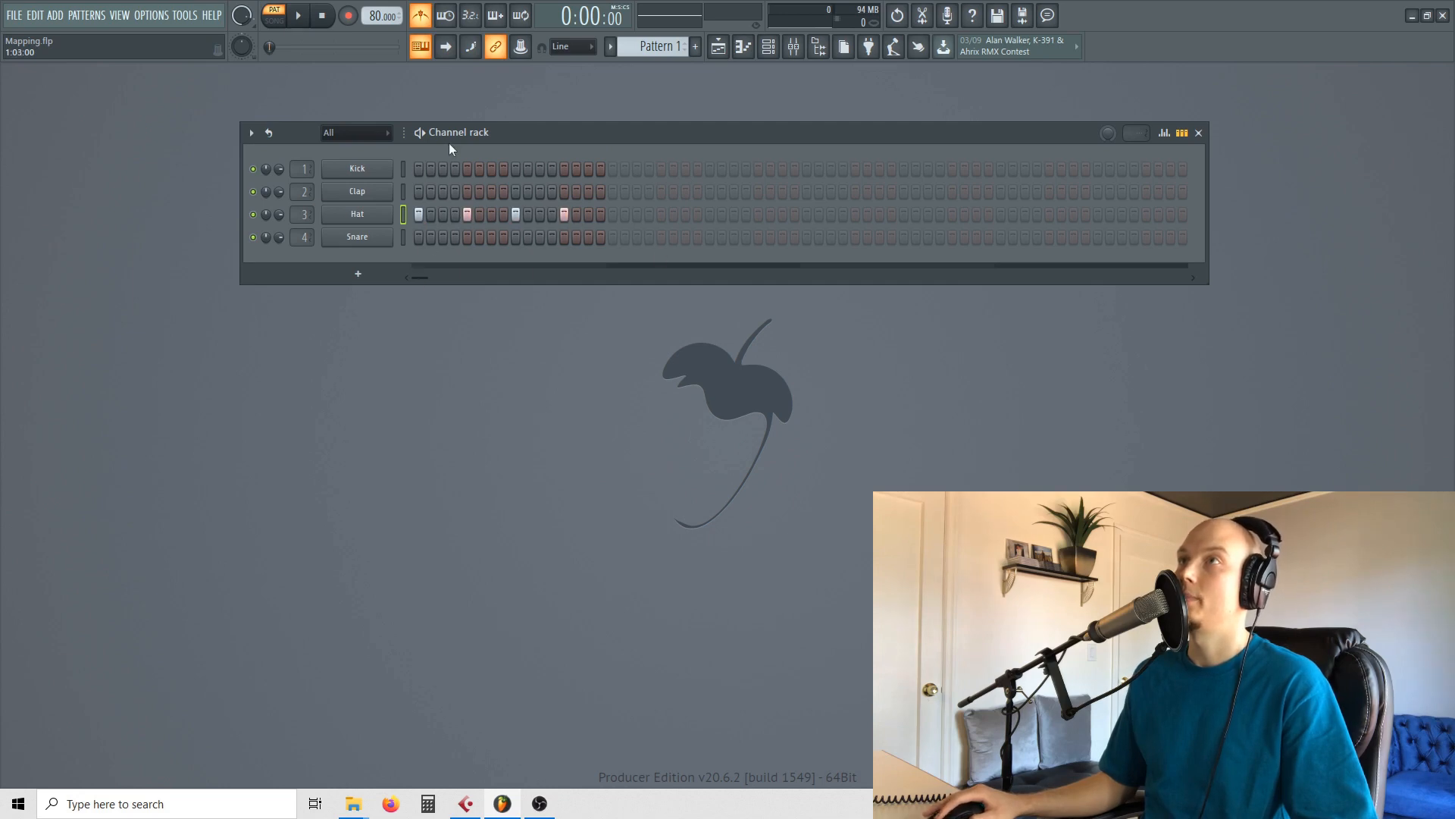
Add Hat hits on steps 3, 7, 11 and 15, between the existing beats
left_click(443, 215)
left_click(491, 215)
left_click(539, 214)
left_click(588, 214)
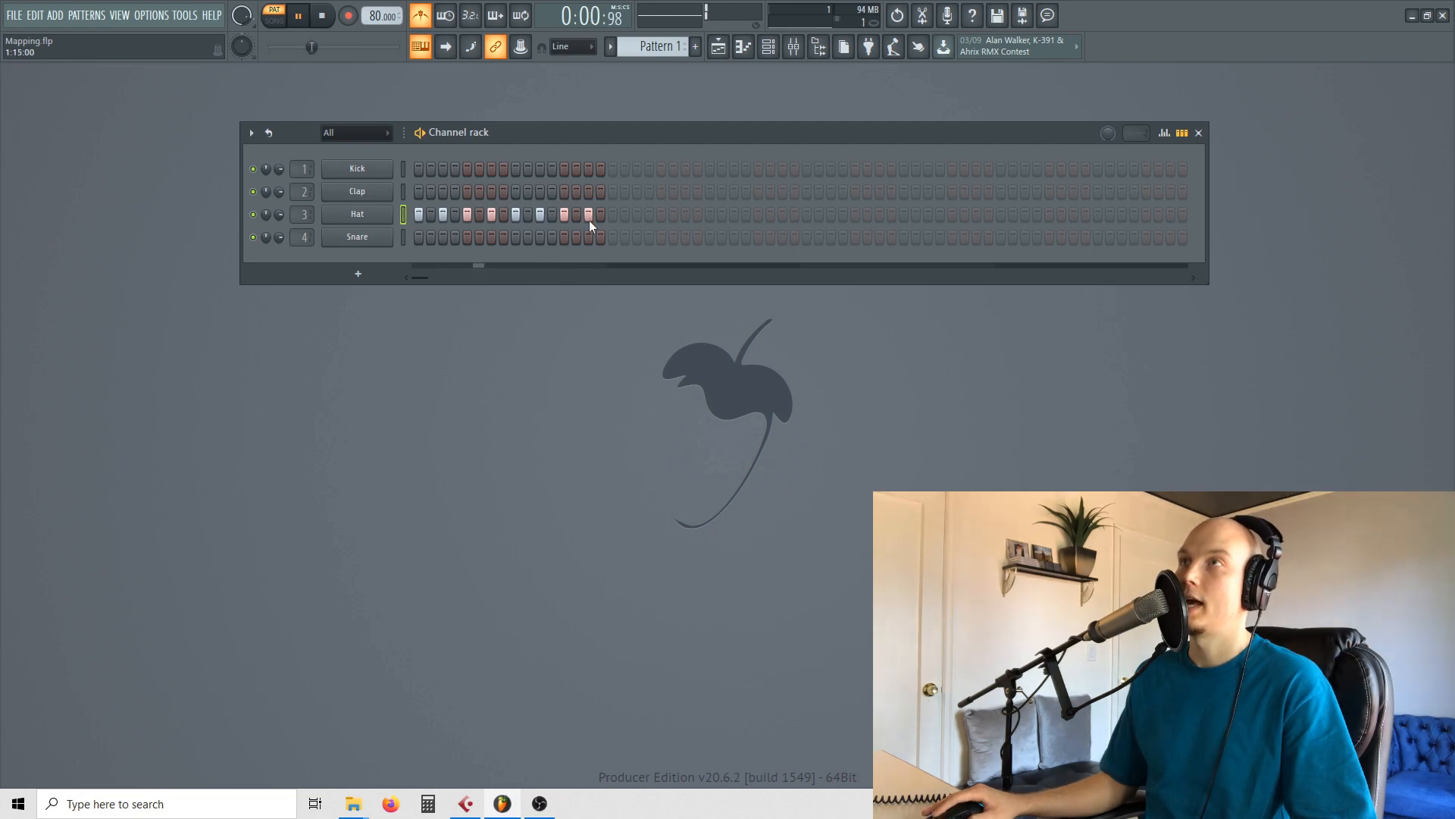
Fill the Hat channel on each 2 steps and audition the pattern
right_click(360, 215)
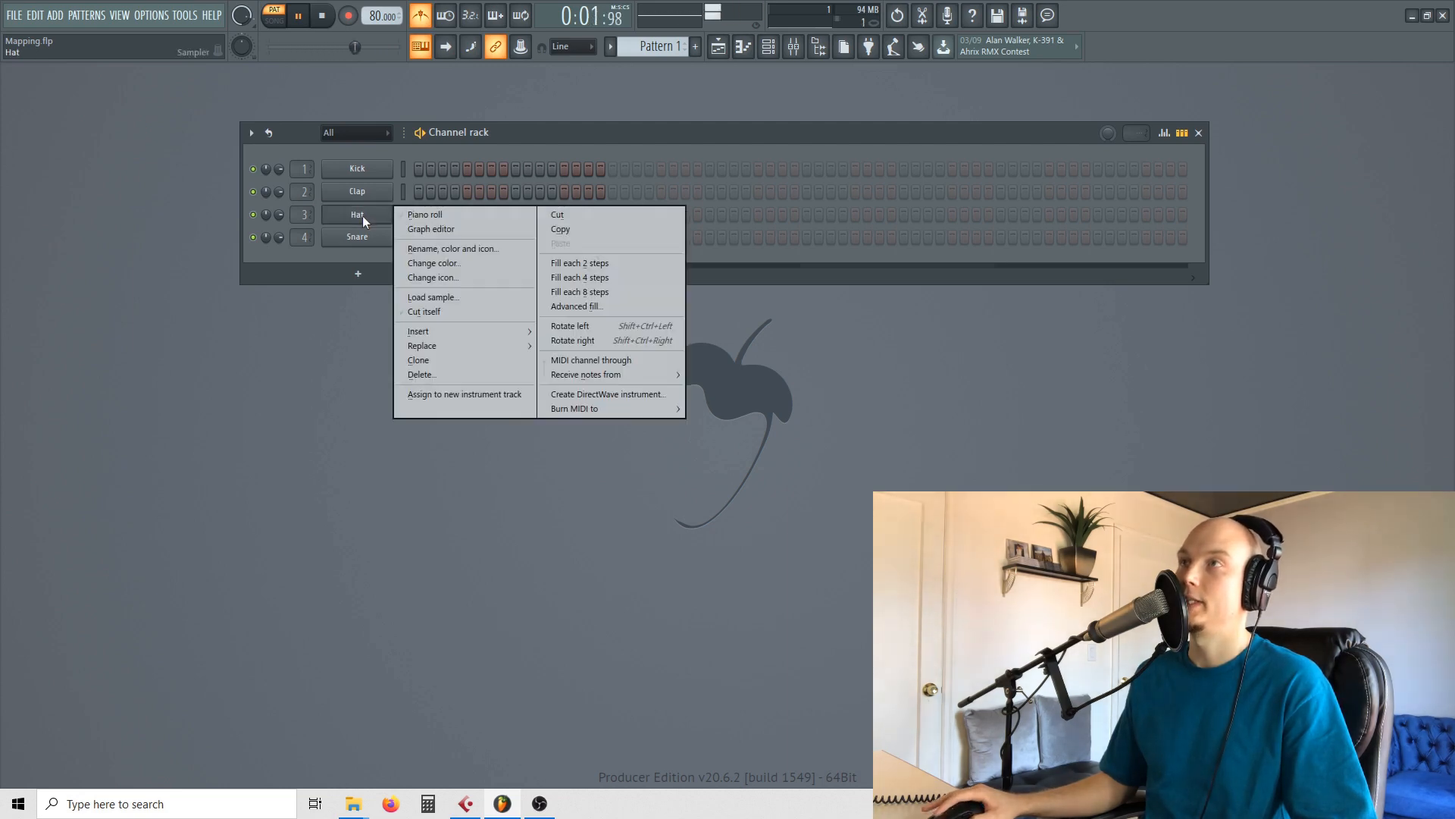
left_click(617, 265)
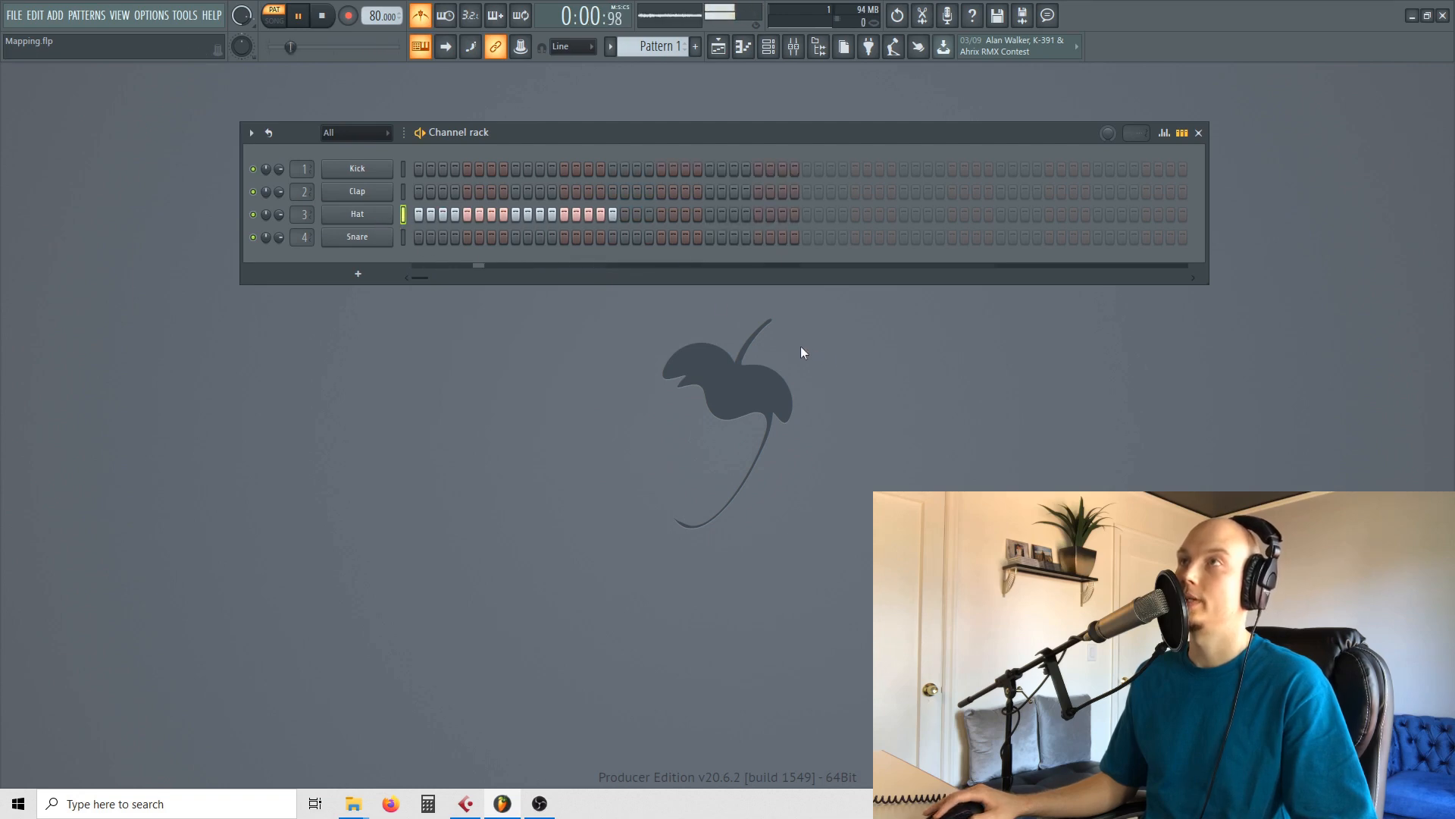
key("space")
Fill the Hat channel on each 4 steps and play the pattern
right_click(374, 218)
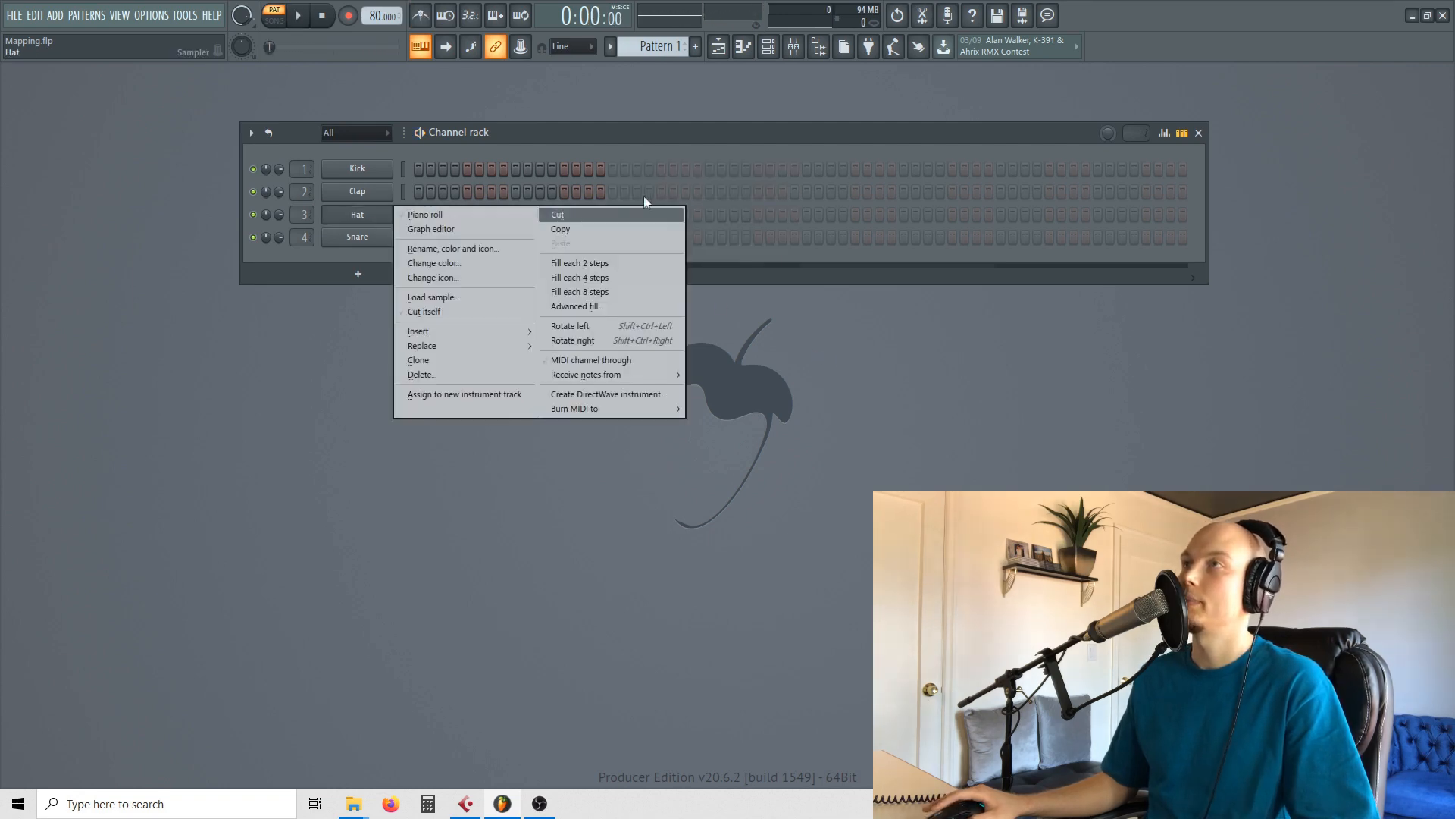
left_click(606, 281)
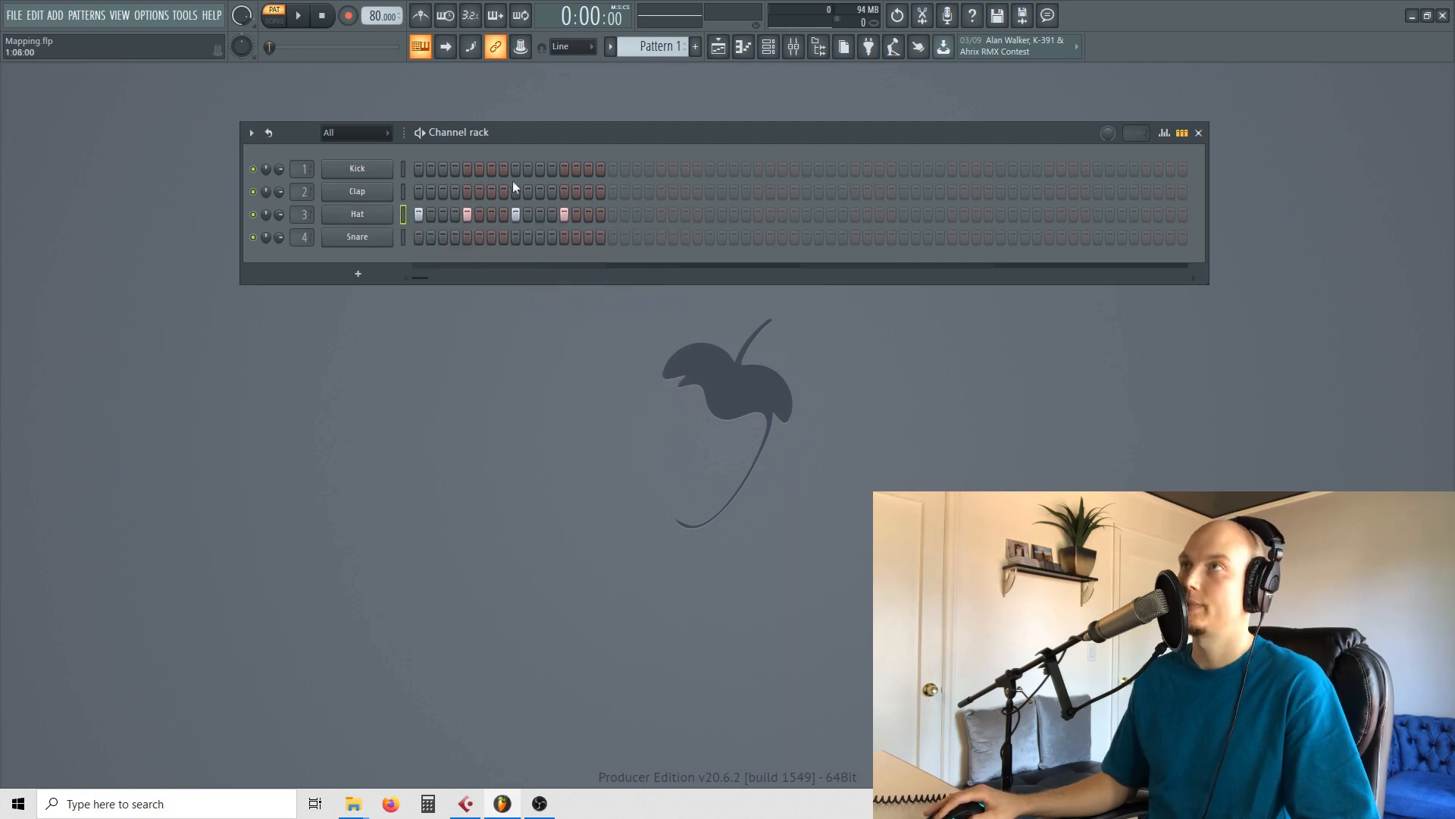
key("space")
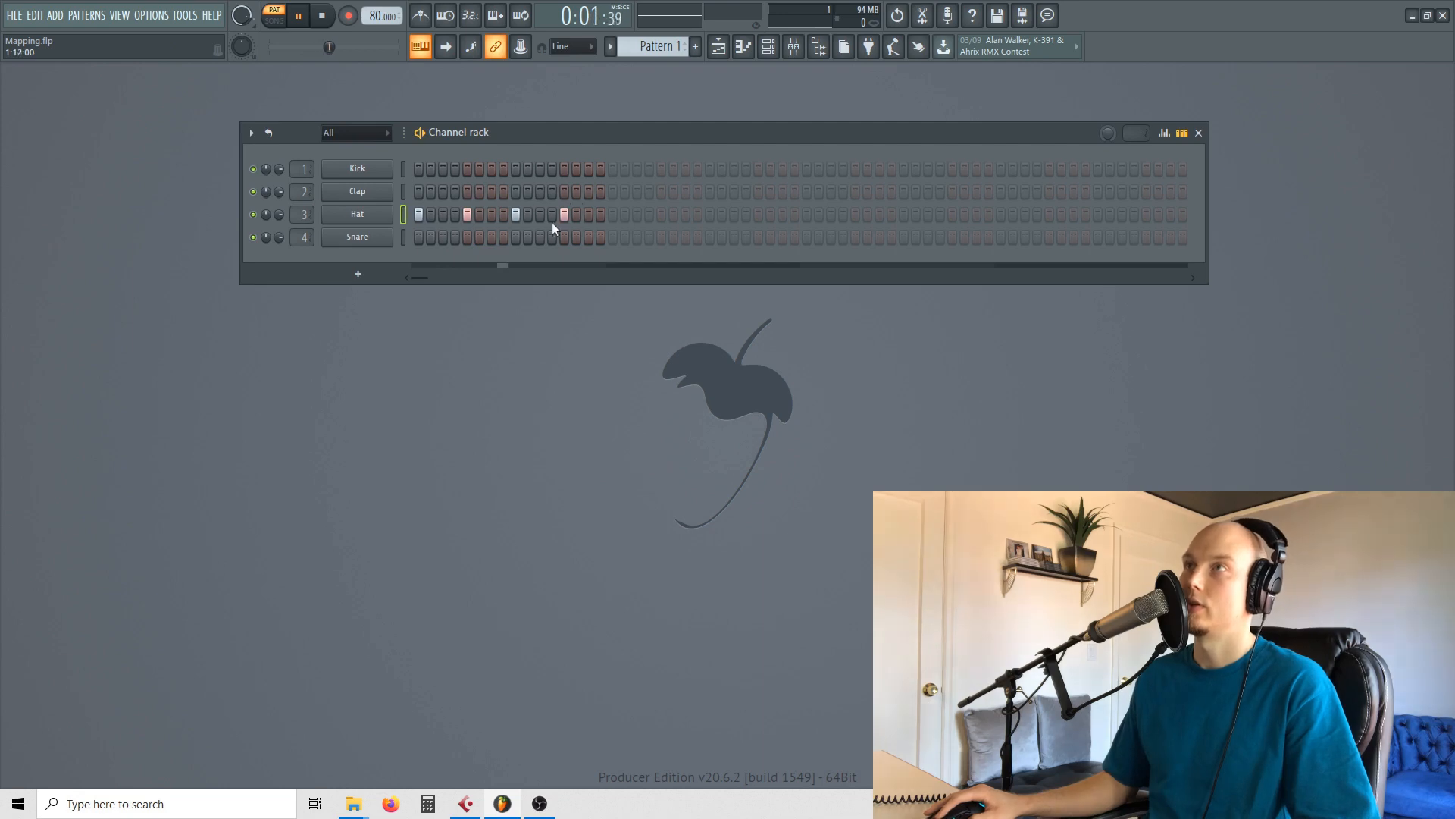
Place a Kick on step 1 and Claps on steps 5 and 13 of the one-bar pattern
left_click(419, 169)
left_click(467, 191)
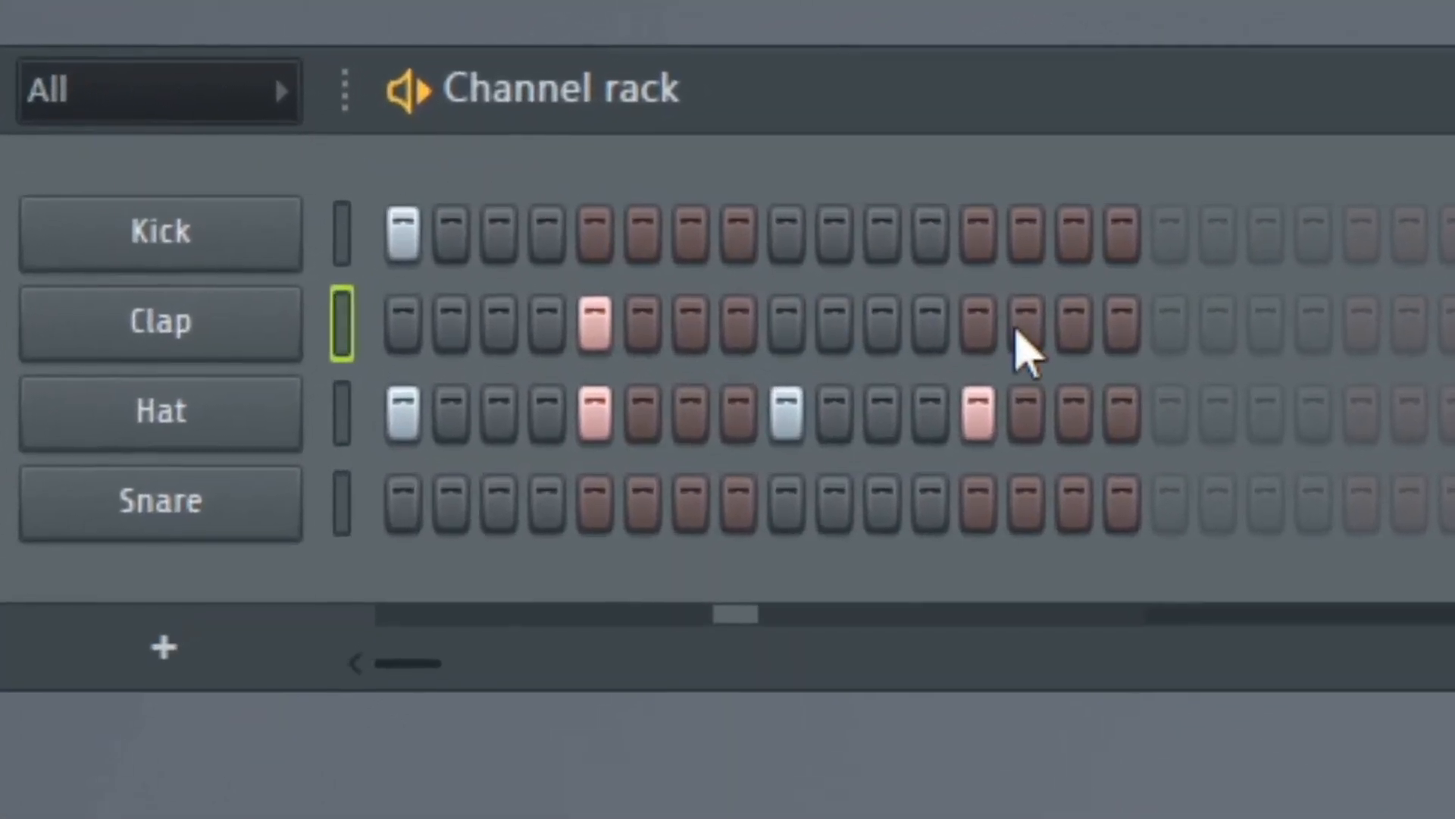
left_click(919, 309)
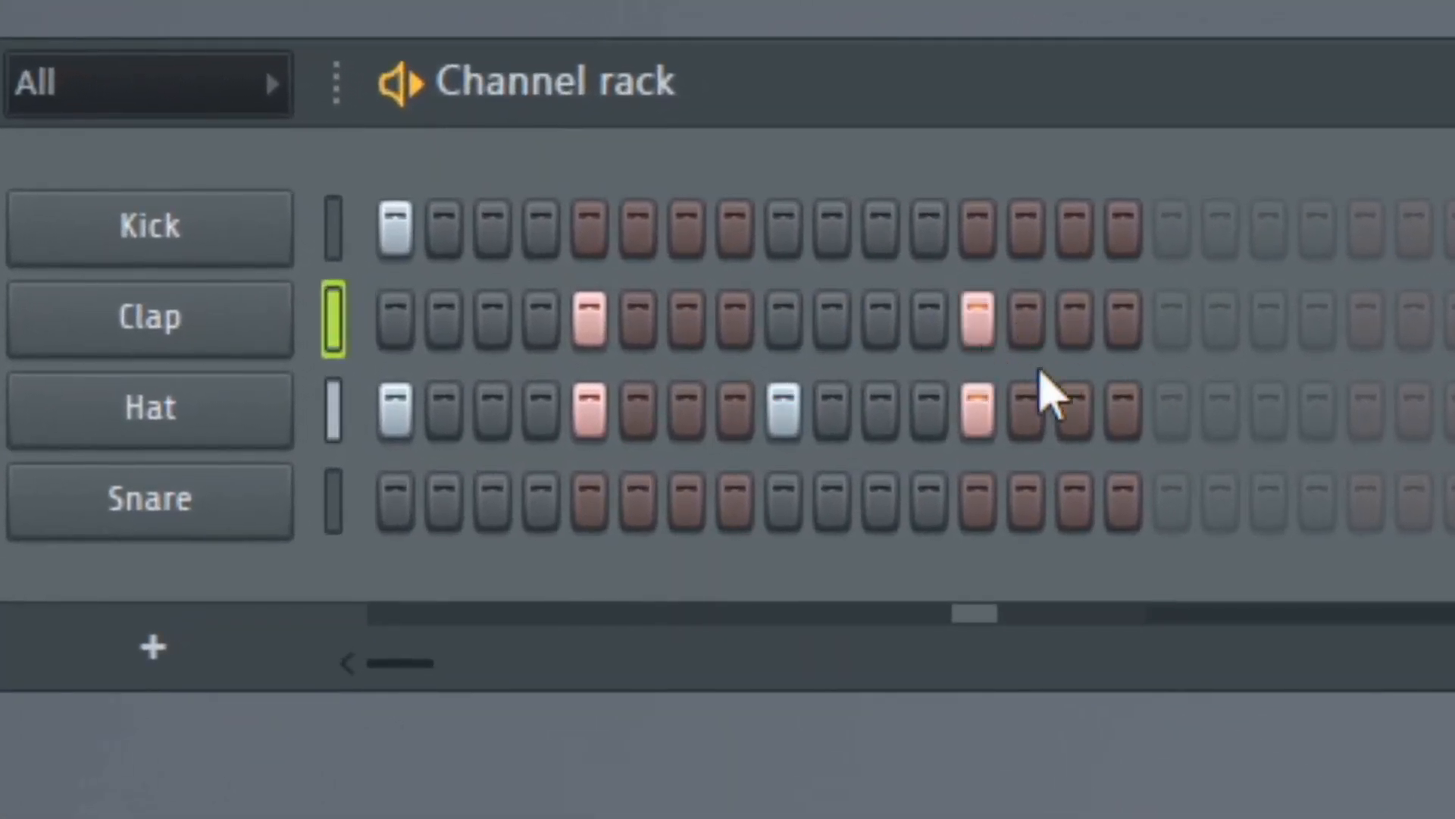
Try the second Kick on step 11 and on step 9 instead, auditioning the pattern
left_click(880, 227)
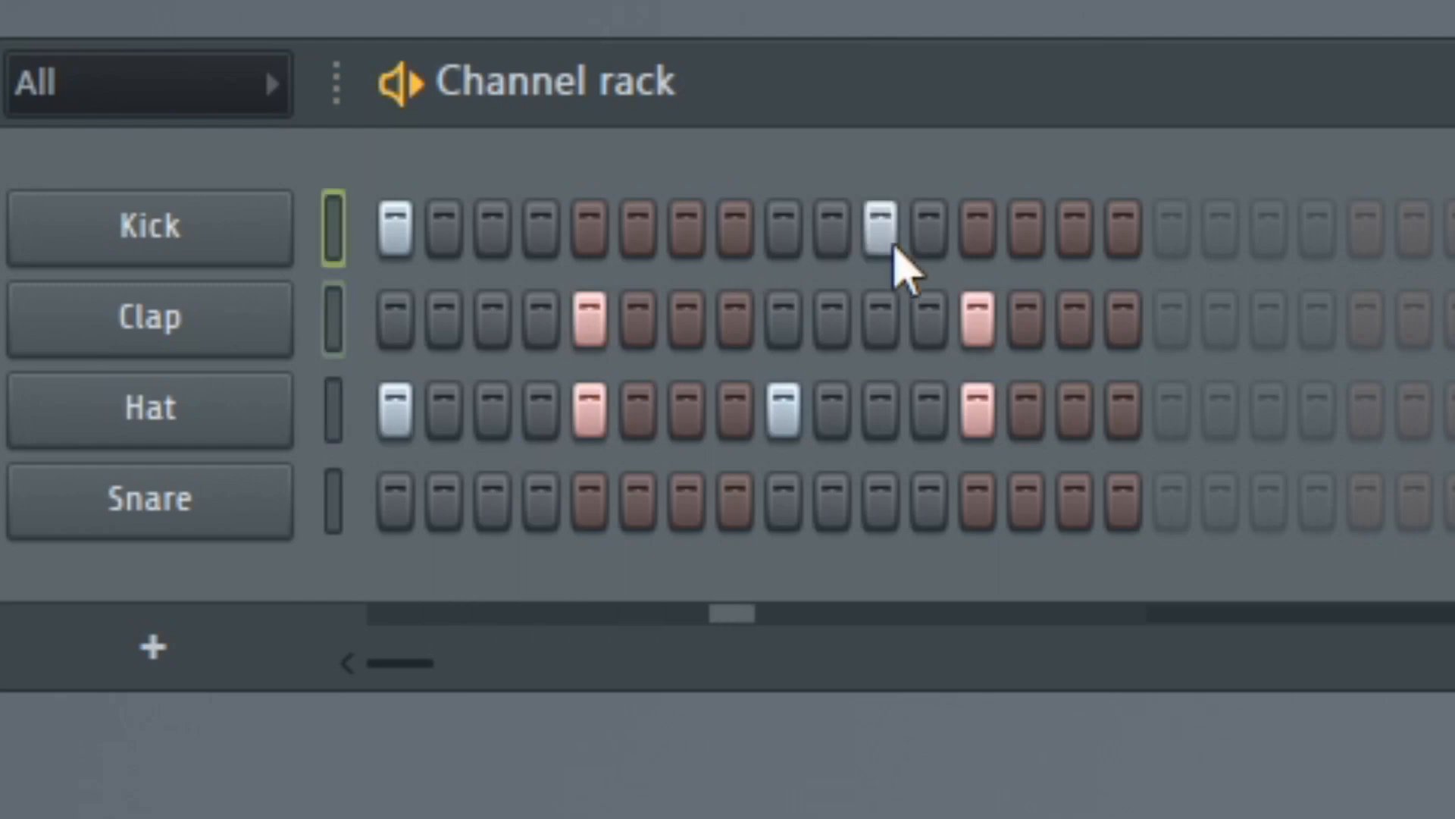
key("space")
left_click(881, 227)
left_click(783, 227)
key("space")
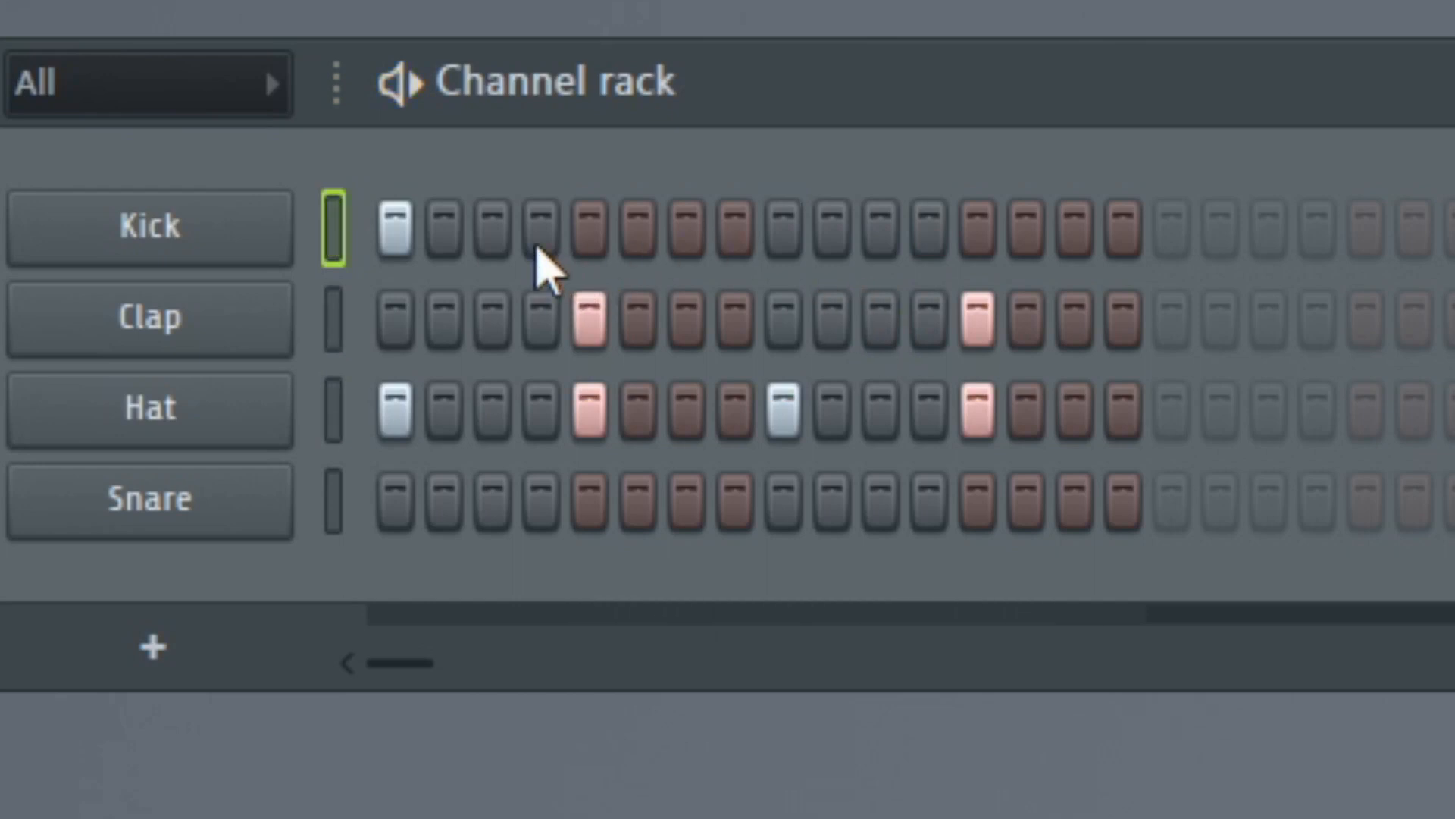
Place Kicks on steps 4, 7, 9 and 15 of the one-bar pattern and play it
left_click(541, 227)
left_click(686, 227)
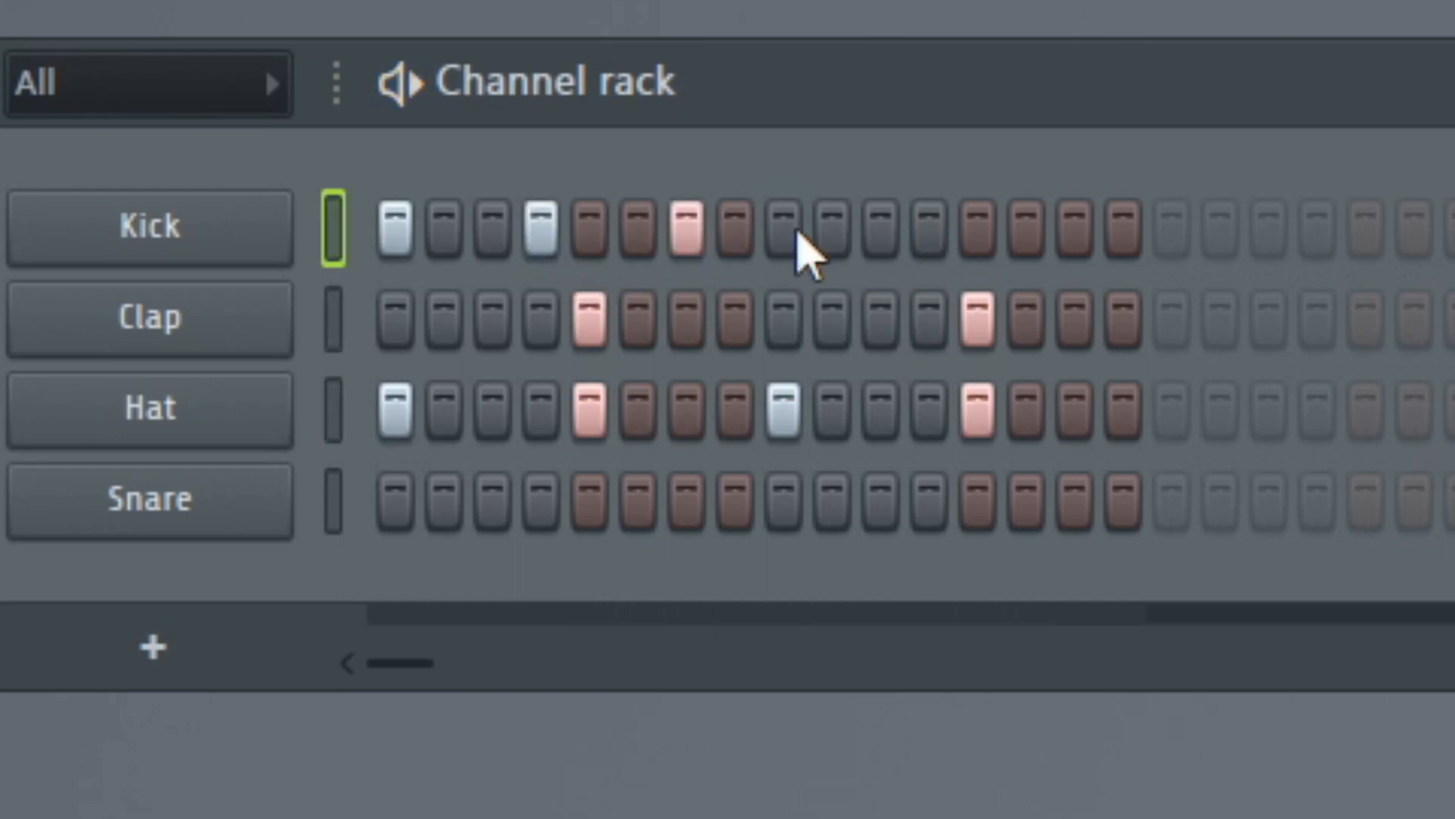
left_click(783, 227)
left_click(1075, 228)
key("space")
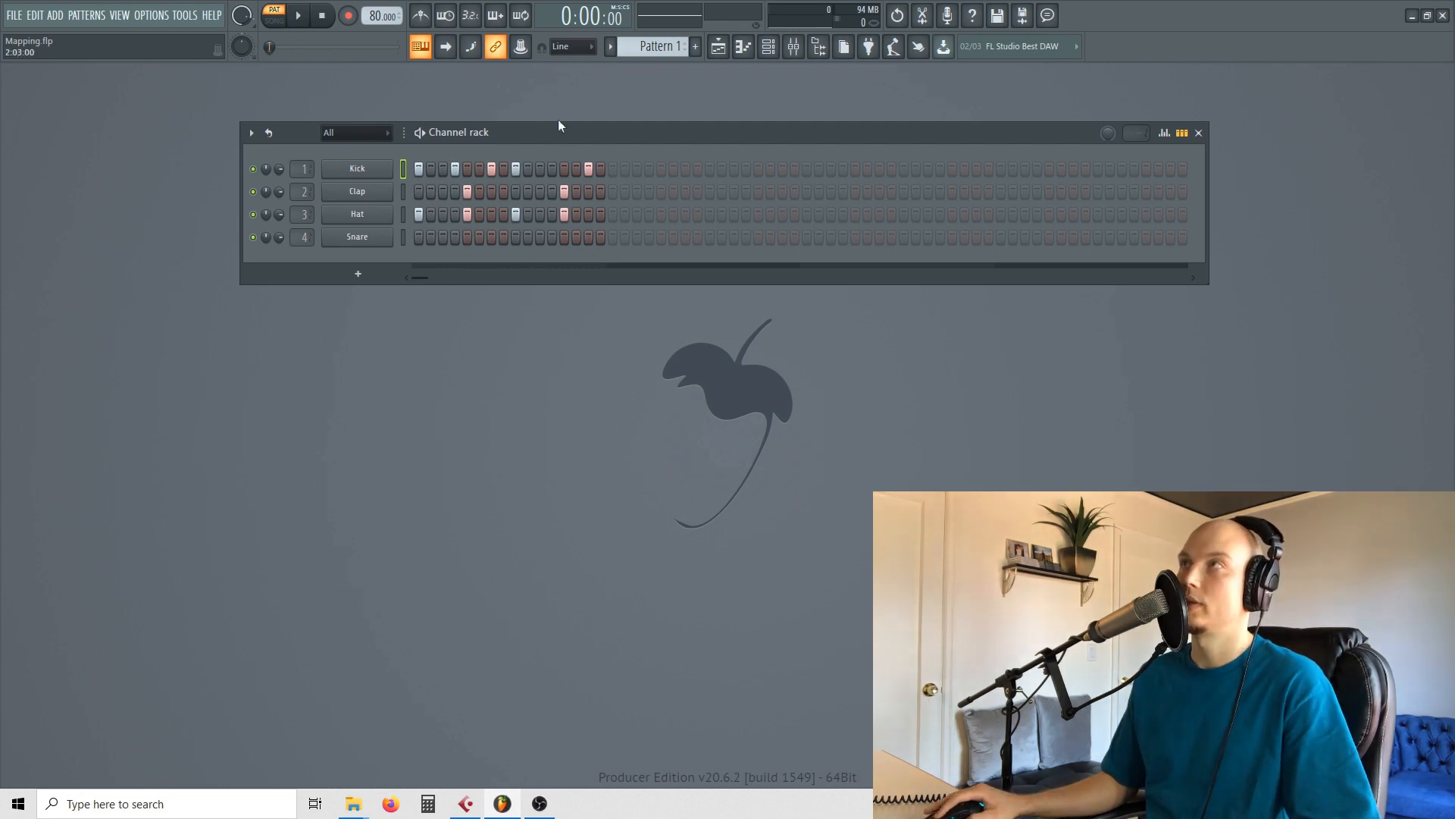
Place Pattern 1 at bar 1 of Track 1 in the Playlist and widen the Playlist window
left_click(719, 48)
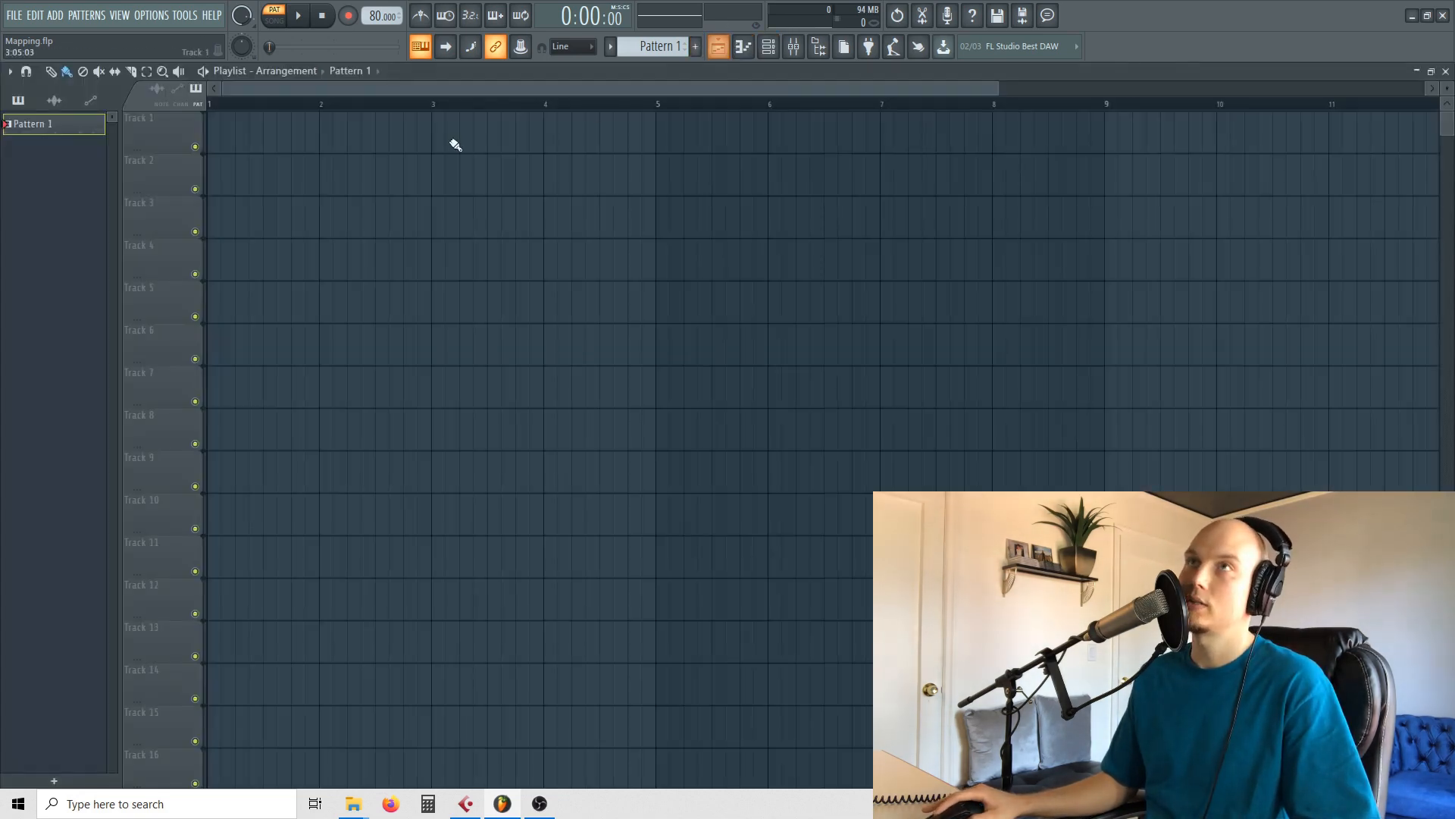
left_click_drag(230, 145, 211, 141)
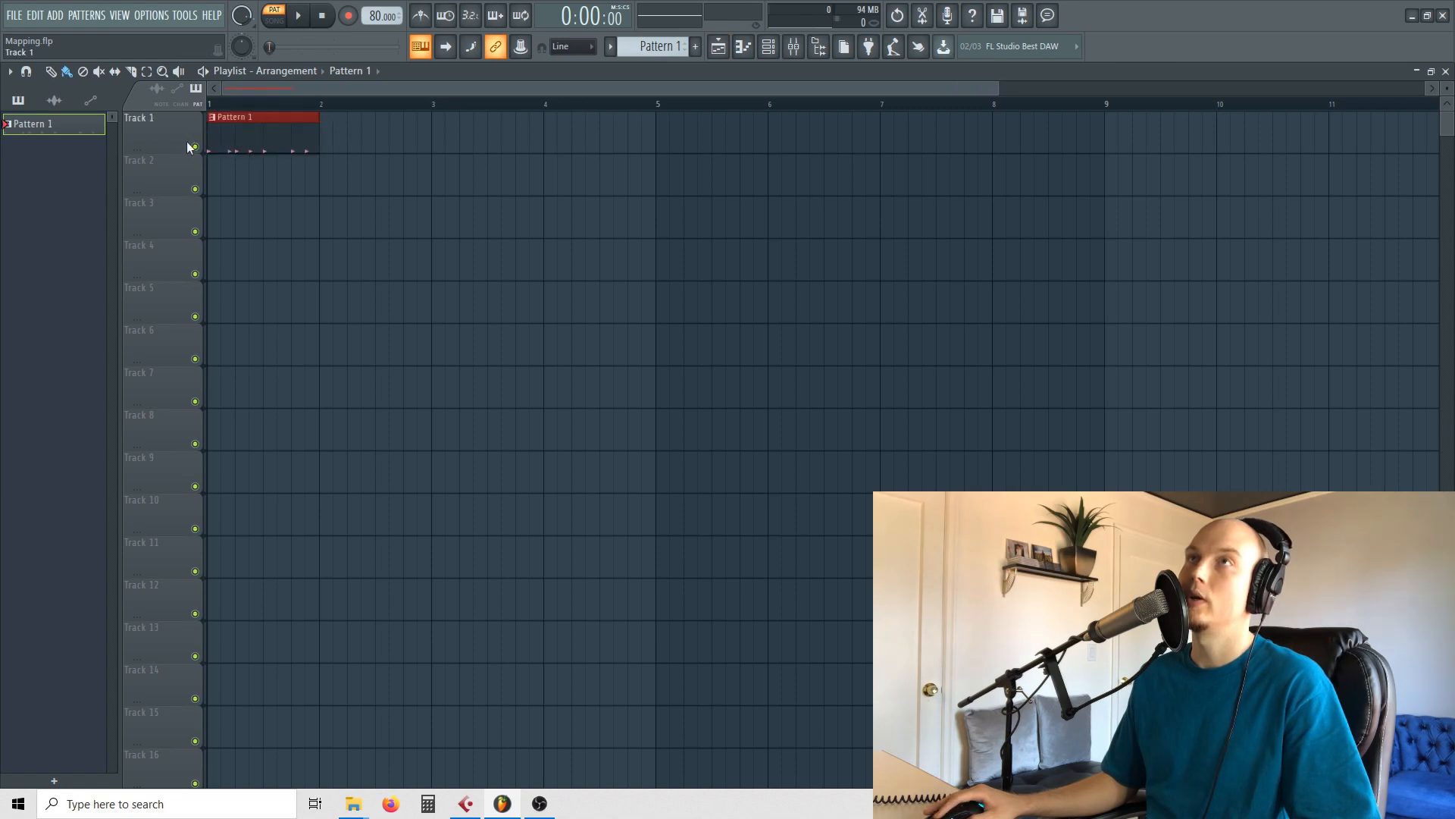
left_click_drag(999, 88, 1427, 88)
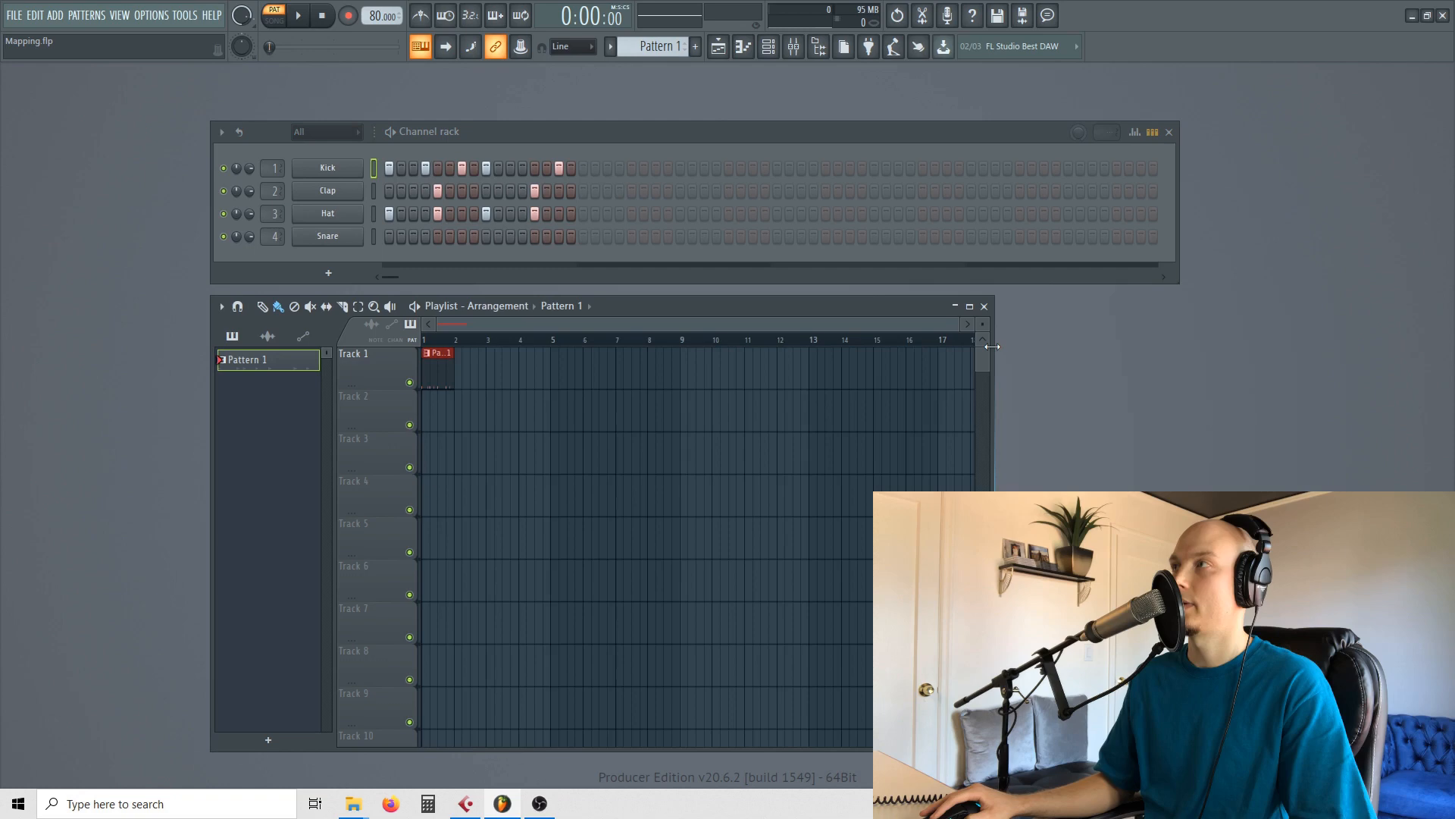
left_click_drag(992, 347, 1328, 305)
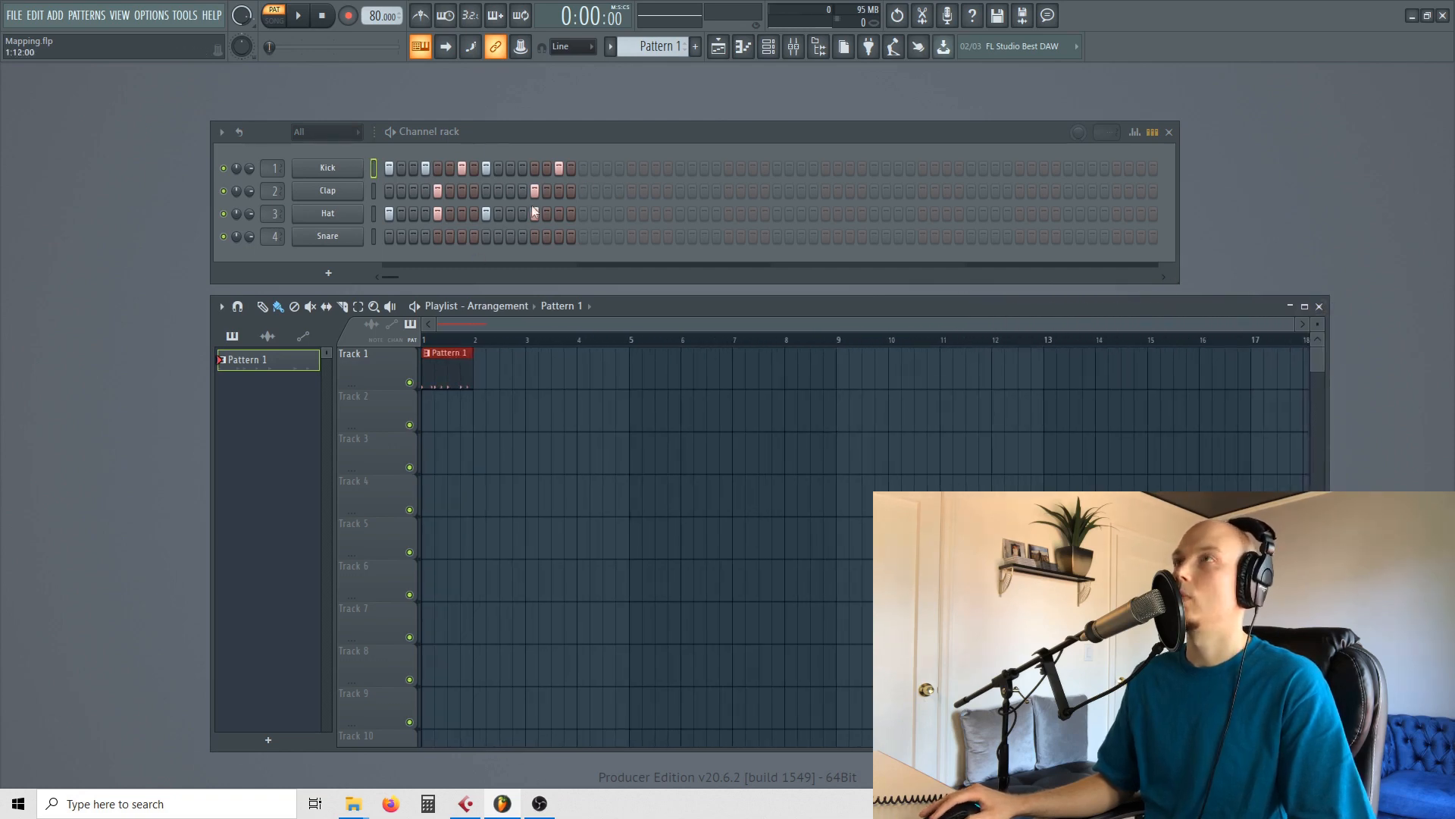
Continue the Hat hits on every fourth step through bars 2 to 4, extending Pattern 1 to four bars
left_click(584, 212)
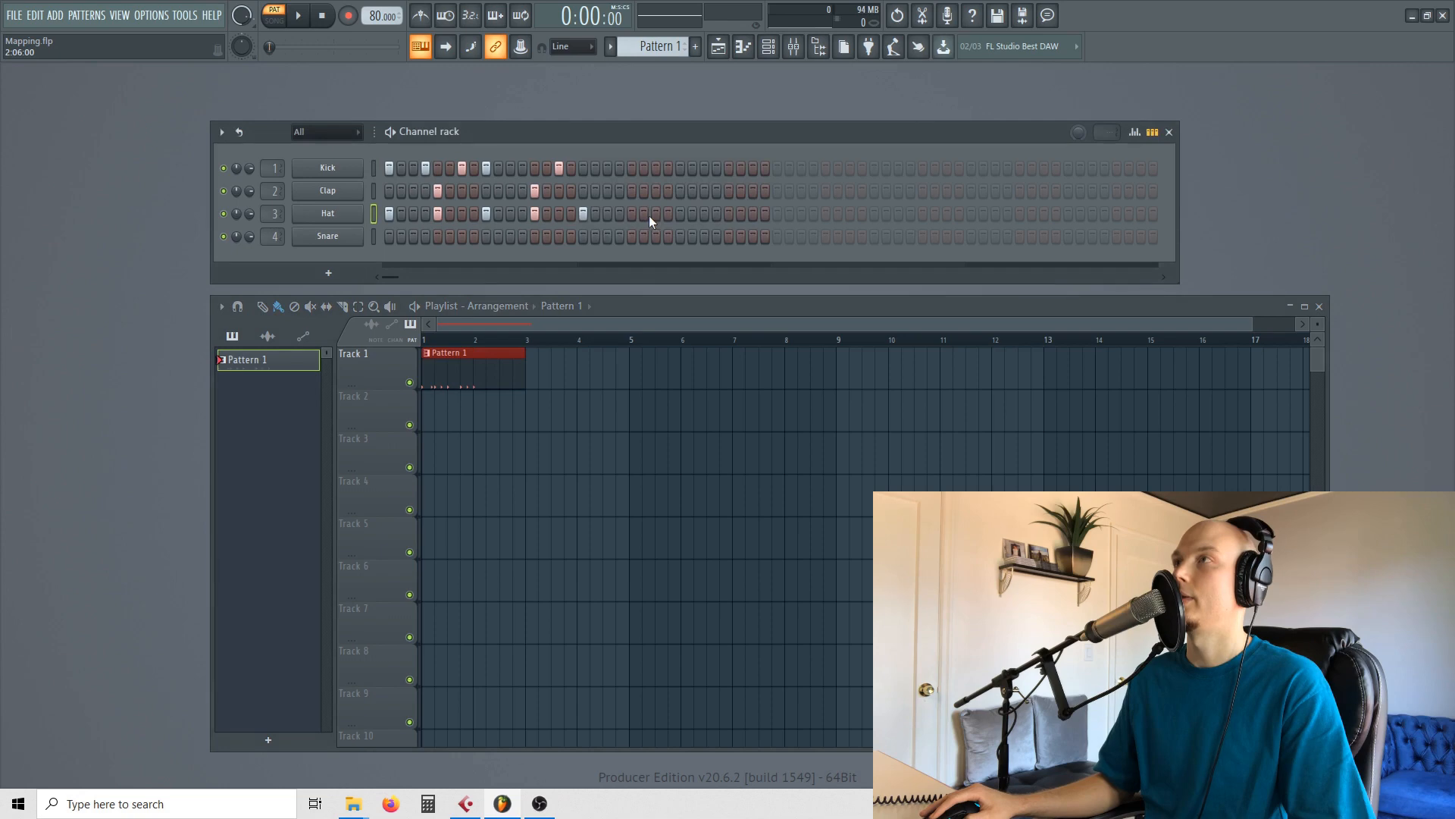
right_click(740, 215)
left_click(776, 215)
left_click(826, 215)
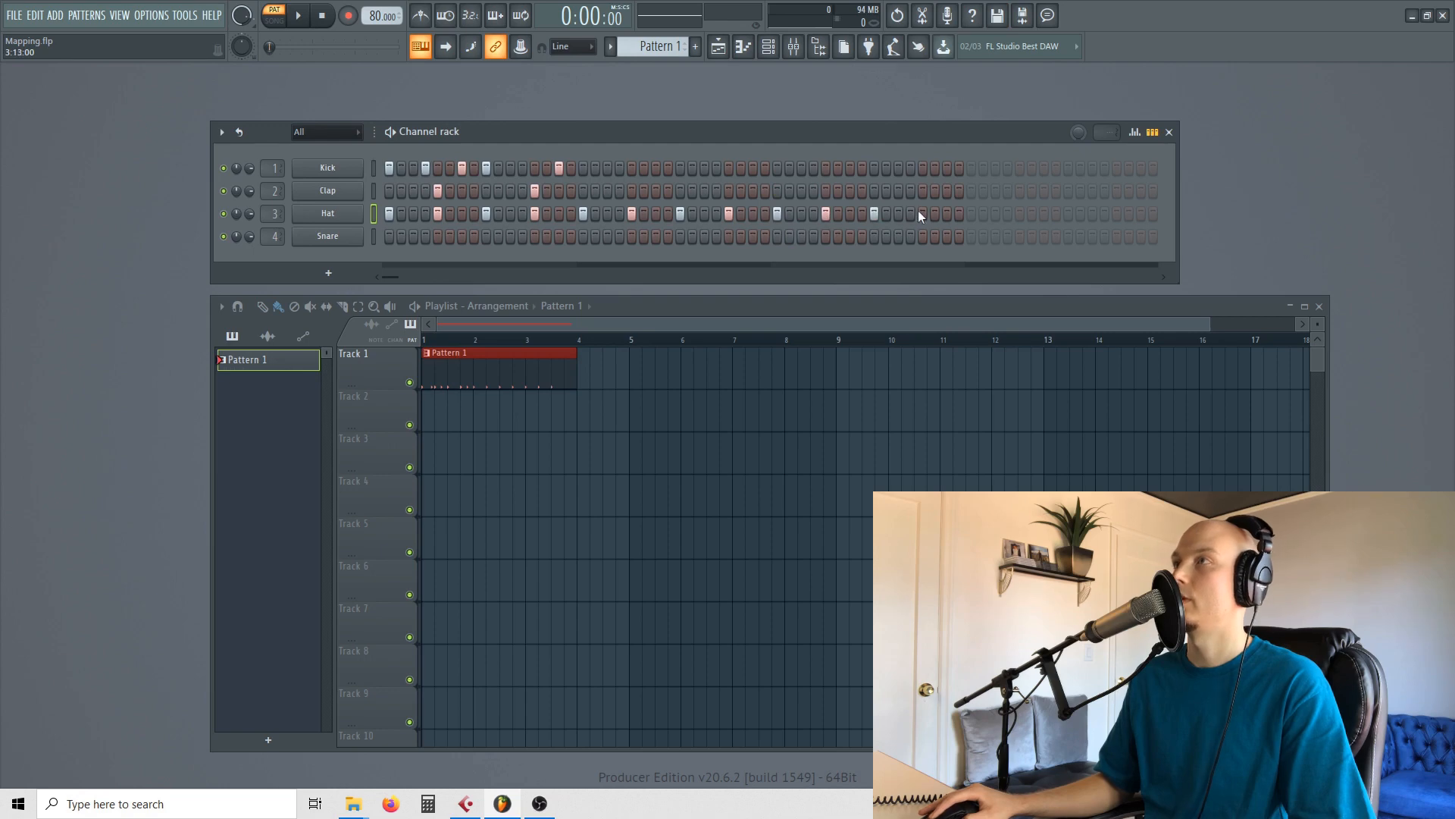
left_click(971, 215)
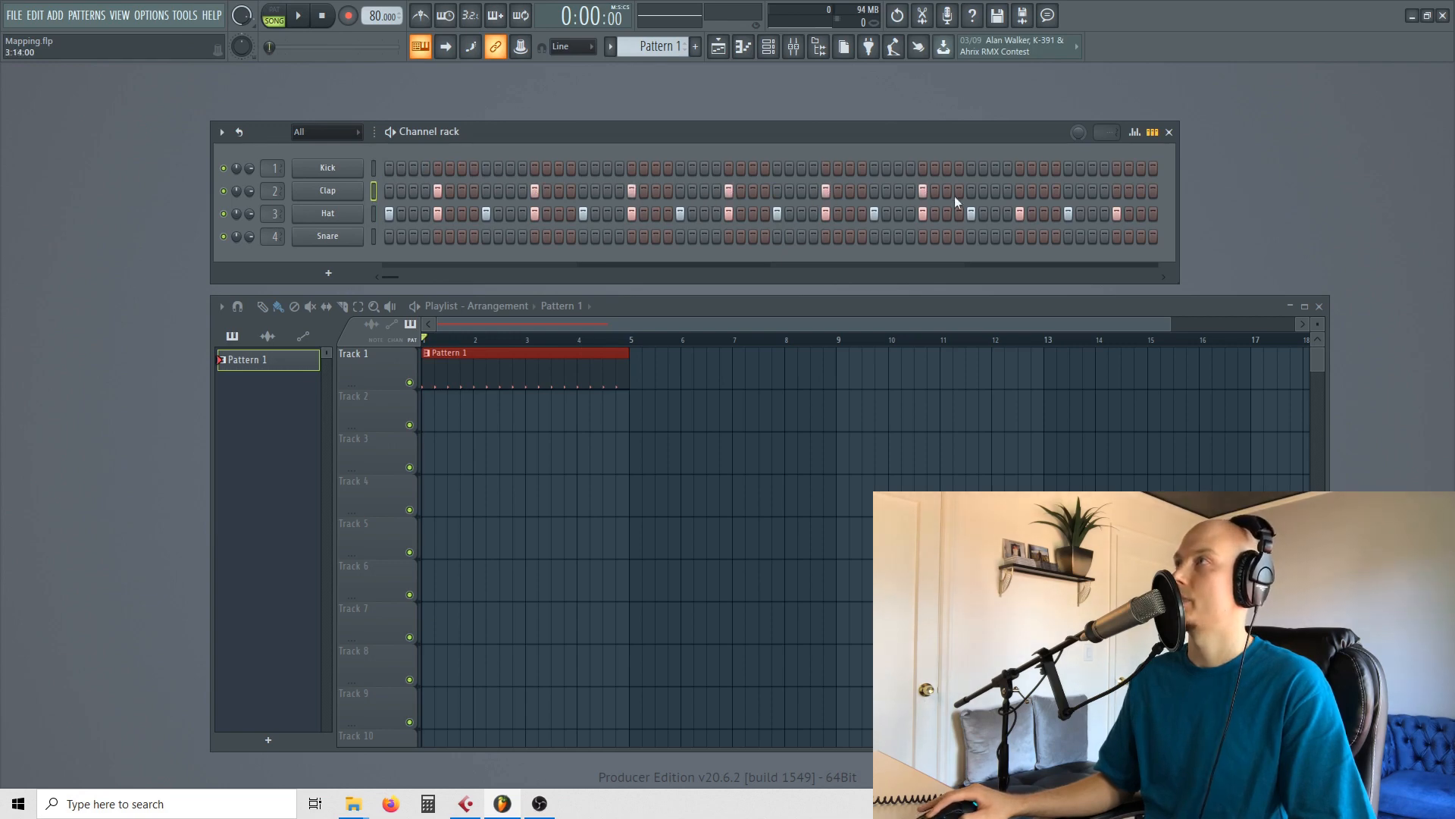
During song playback, place Kicks on steps 1, 7, 11, 17, 25, 31, 41, 49 and 59 of the four-bar pattern
key("space")
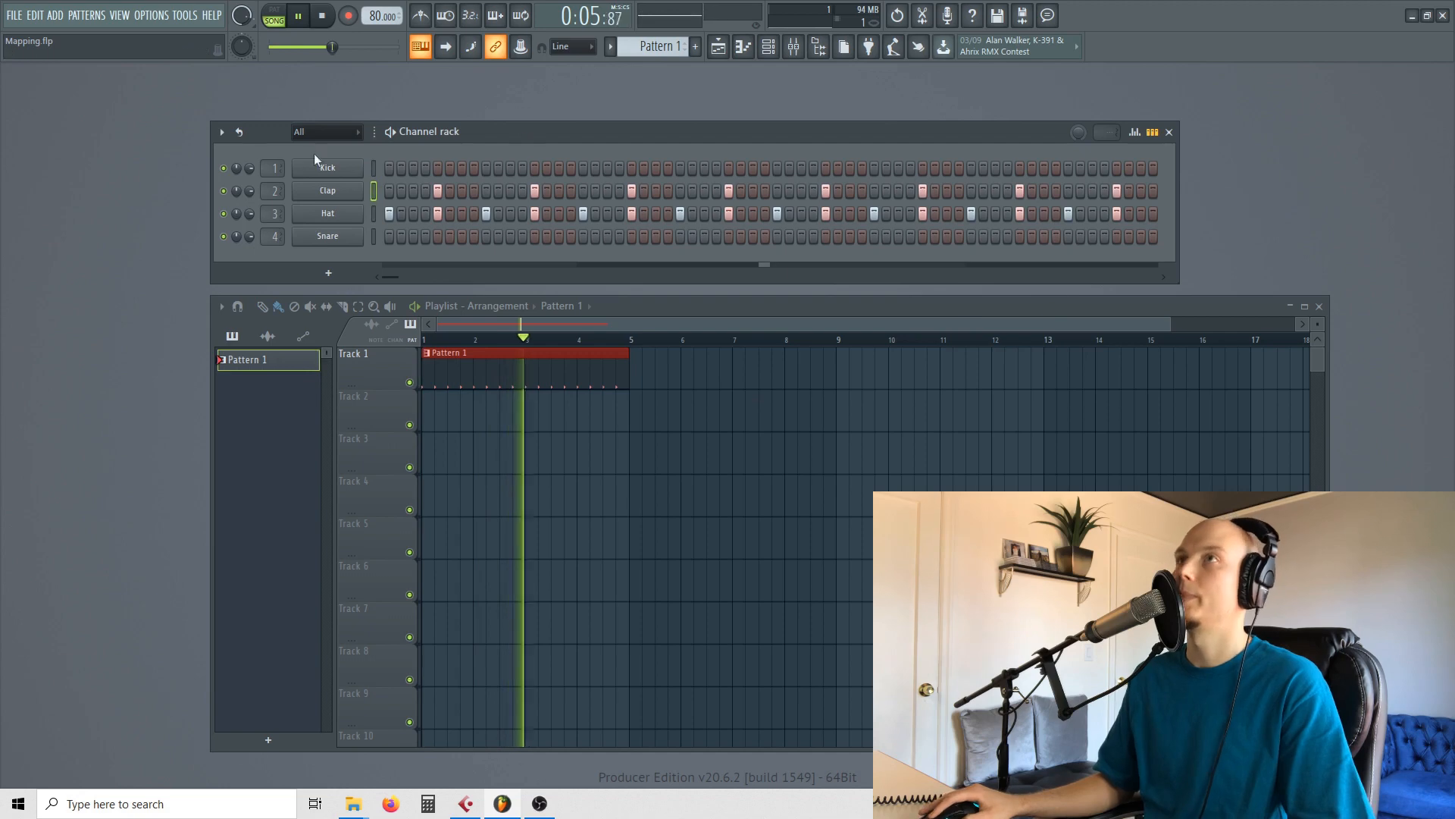
left_click(389, 167)
left_click(462, 168)
left_click(510, 167)
left_click(584, 167)
left_click(680, 168)
left_click(754, 167)
left_click(887, 167)
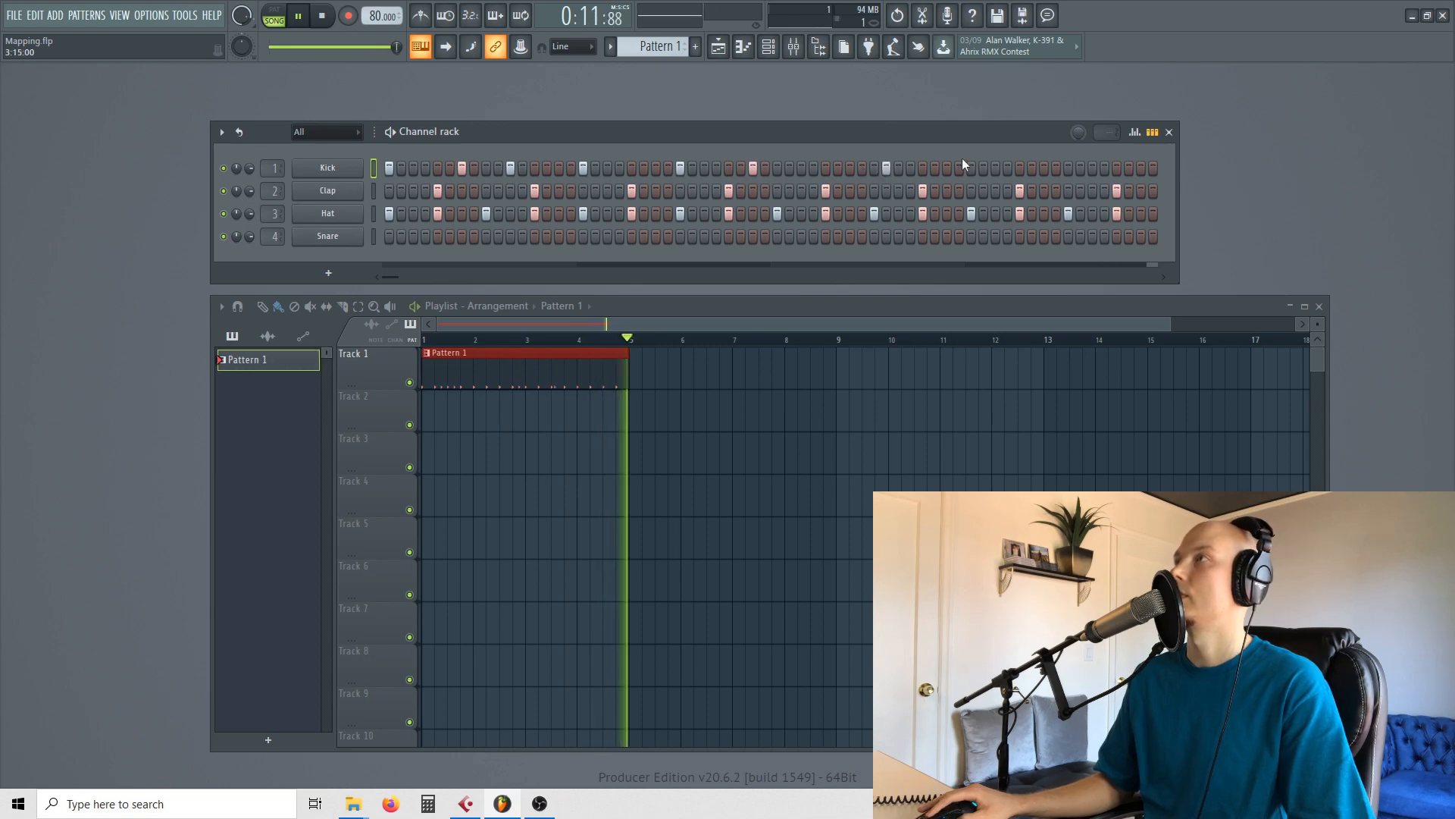
left_click(887, 167)
left_click(874, 168)
left_click(972, 167)
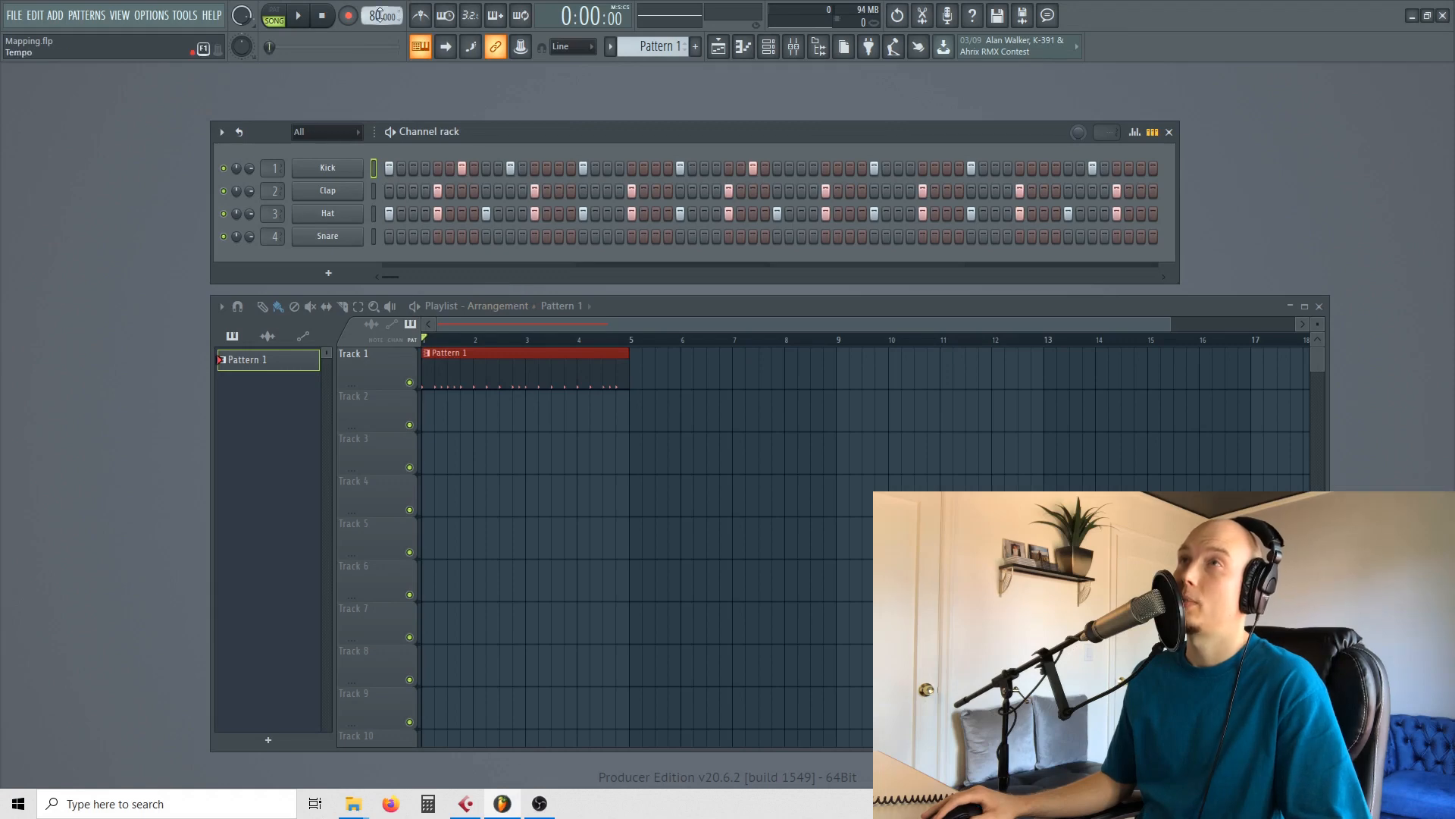
Try raising the project tempo to 135 BPM and return it to 80 BPM
left_click_drag(379, 15, 380, 6)
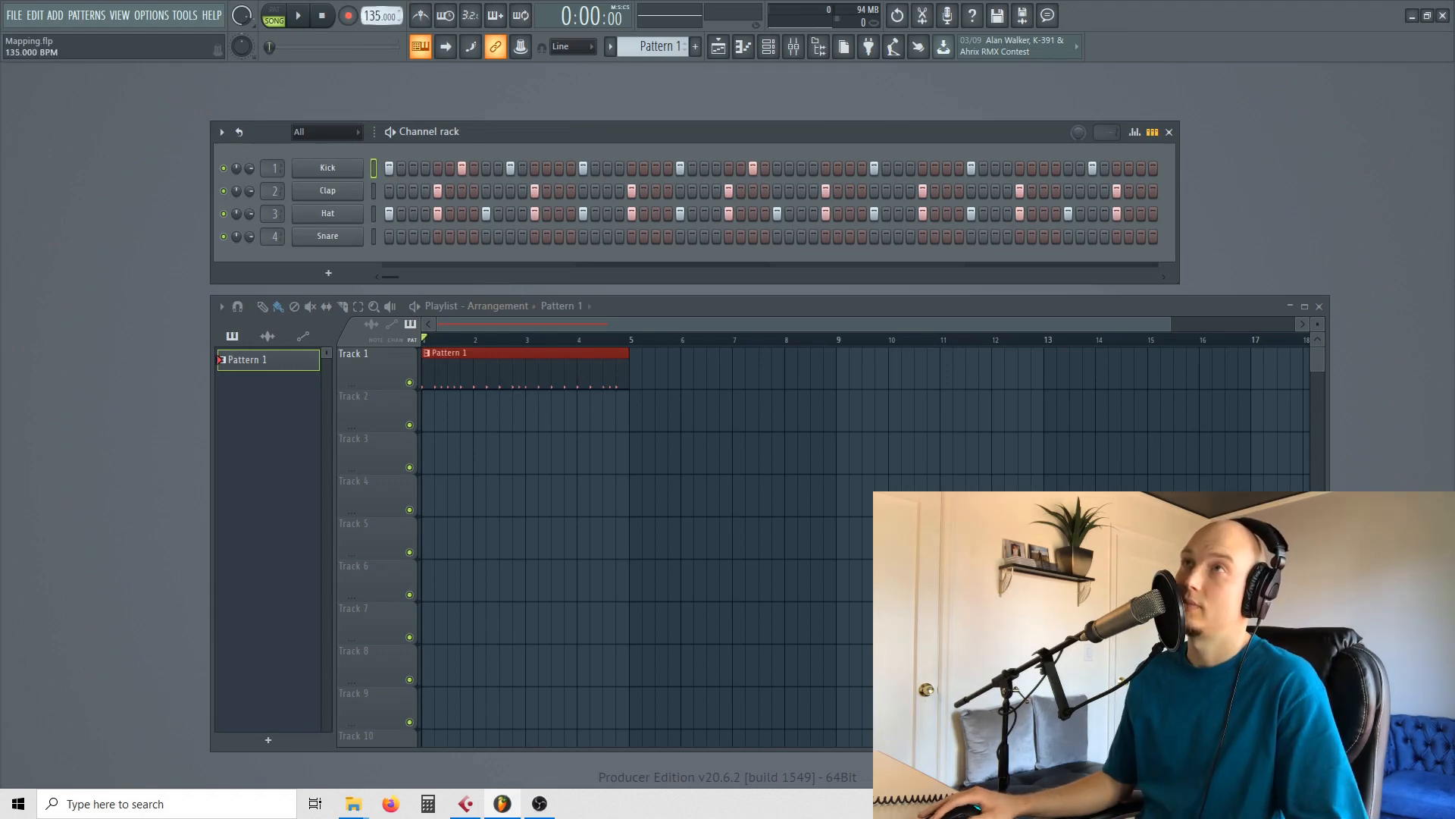
left_click_drag(379, 15, 380, 54)
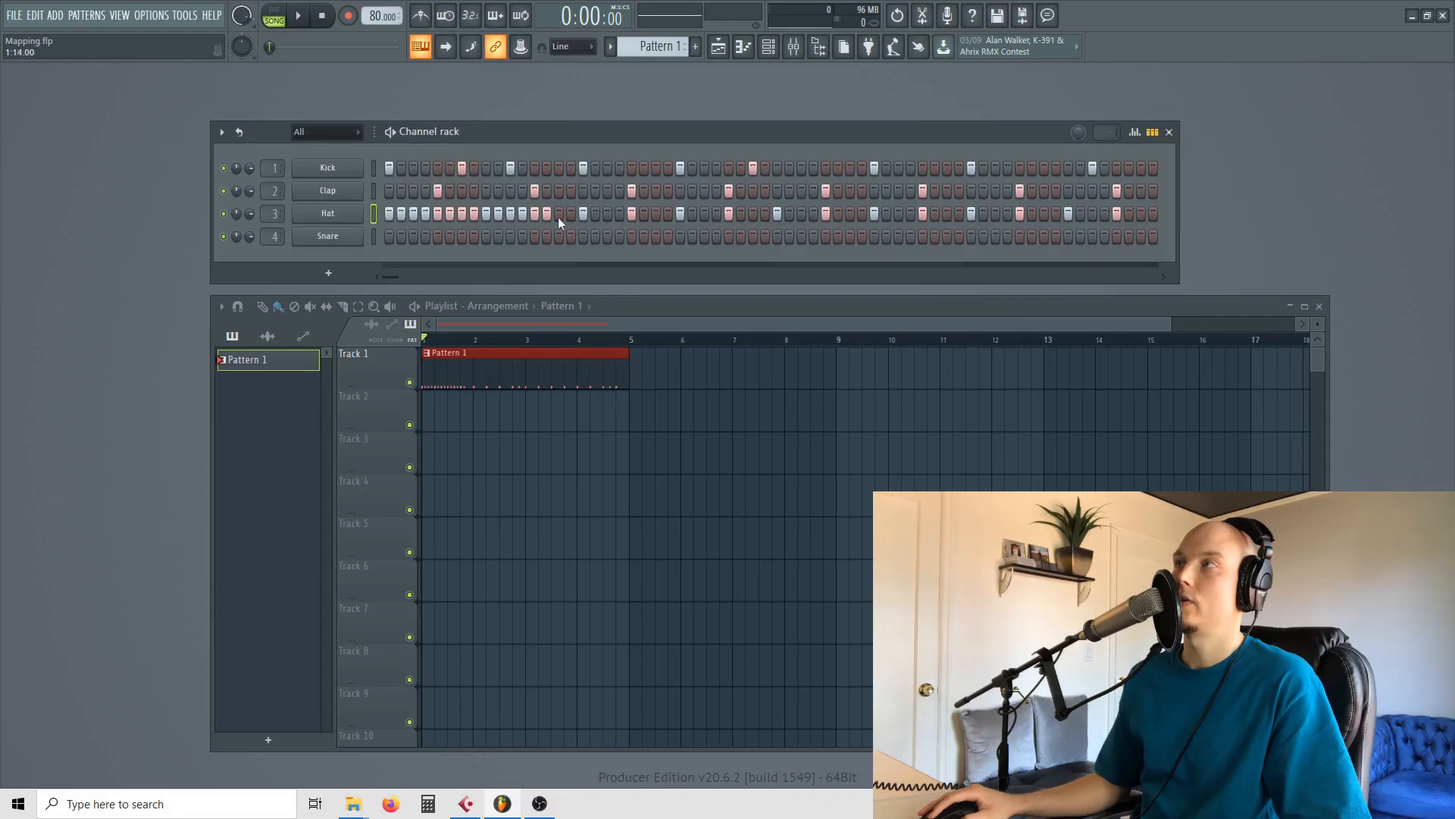
Play the song, then in the Hat's Piano roll set snap to 1/2 step and try adding C5 notes between existing hits
key("space")
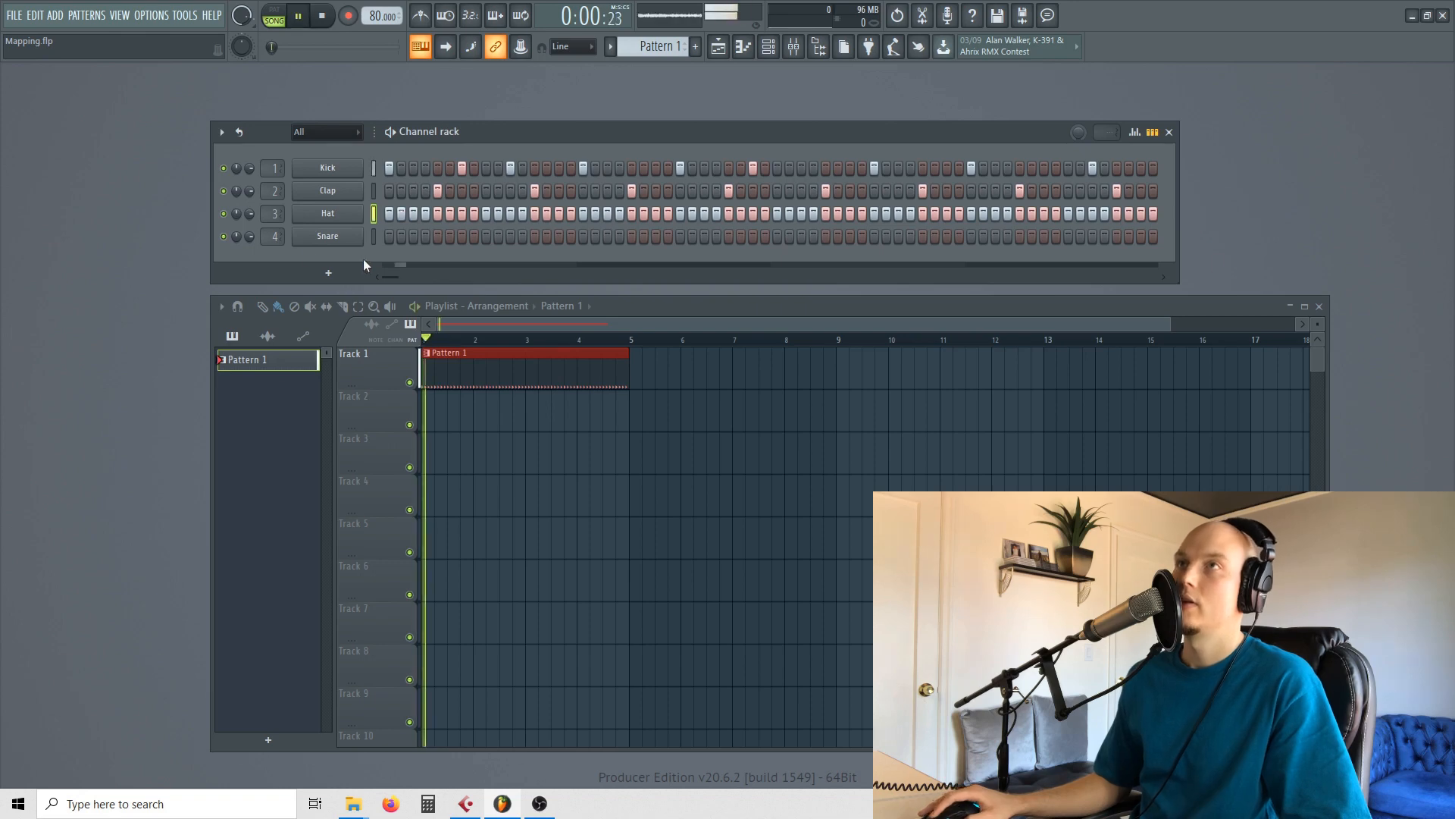
right_click(332, 218)
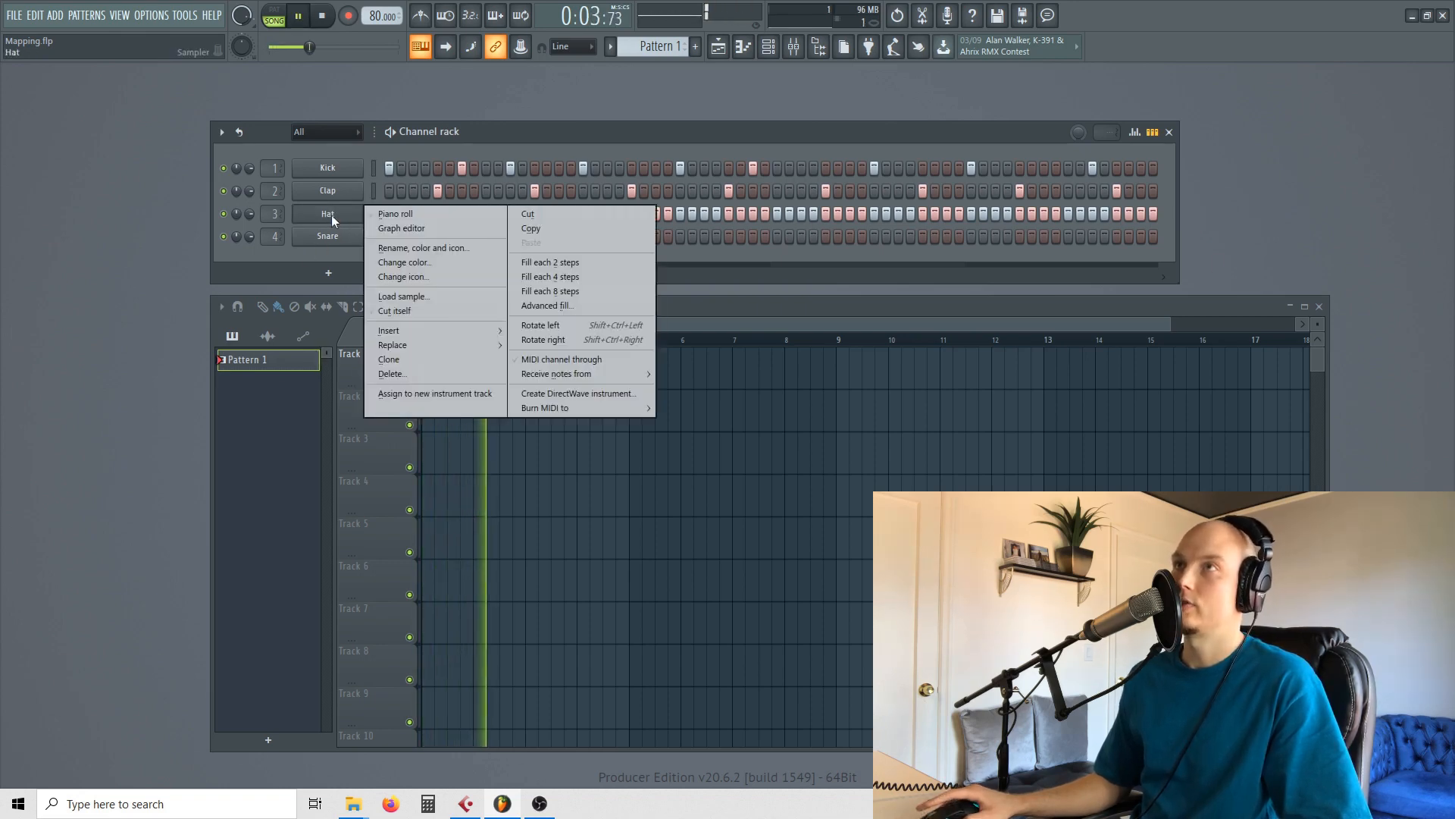
left_click(408, 213)
left_click(47, 72)
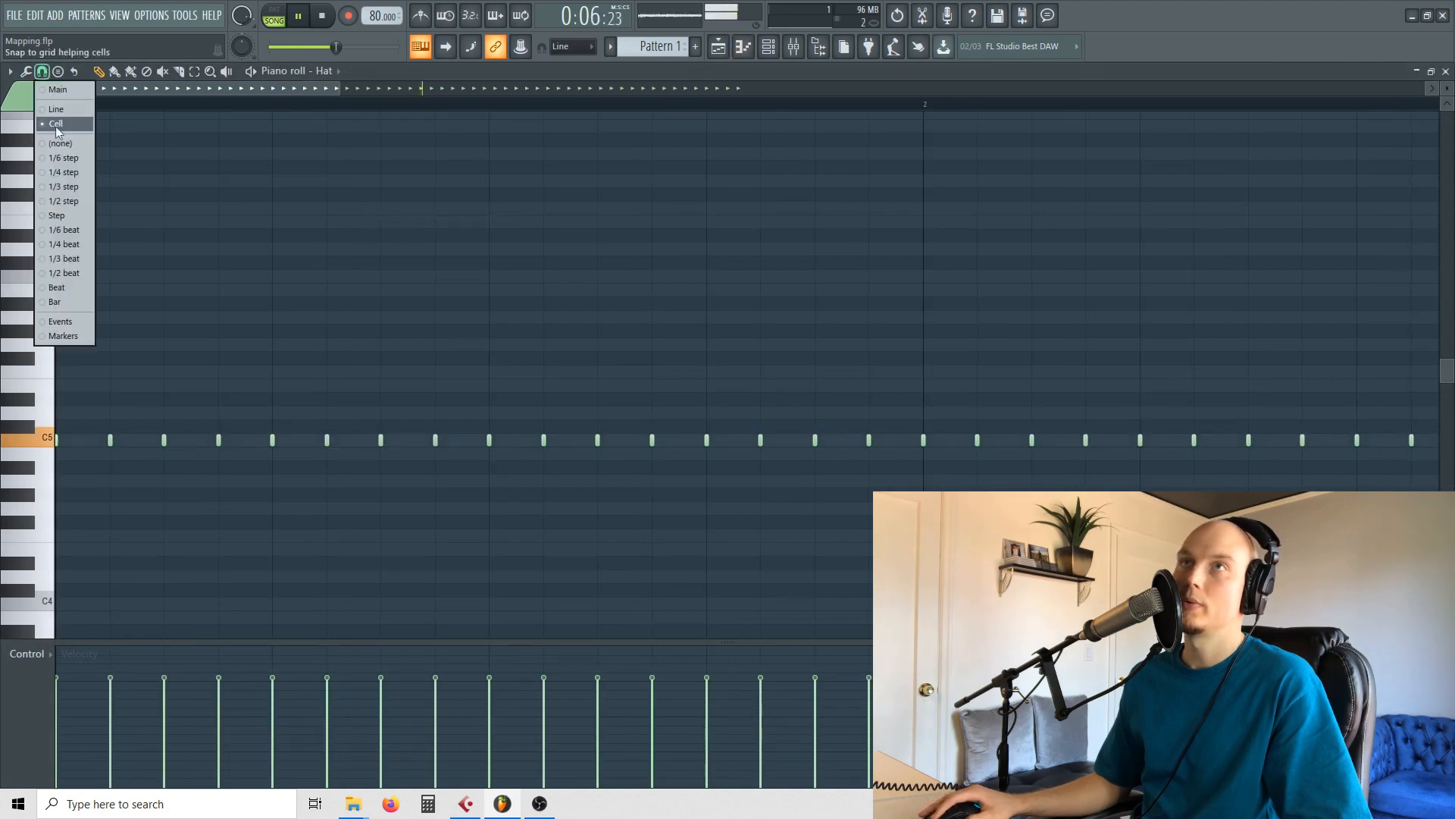
left_click(66, 202)
left_click(191, 440)
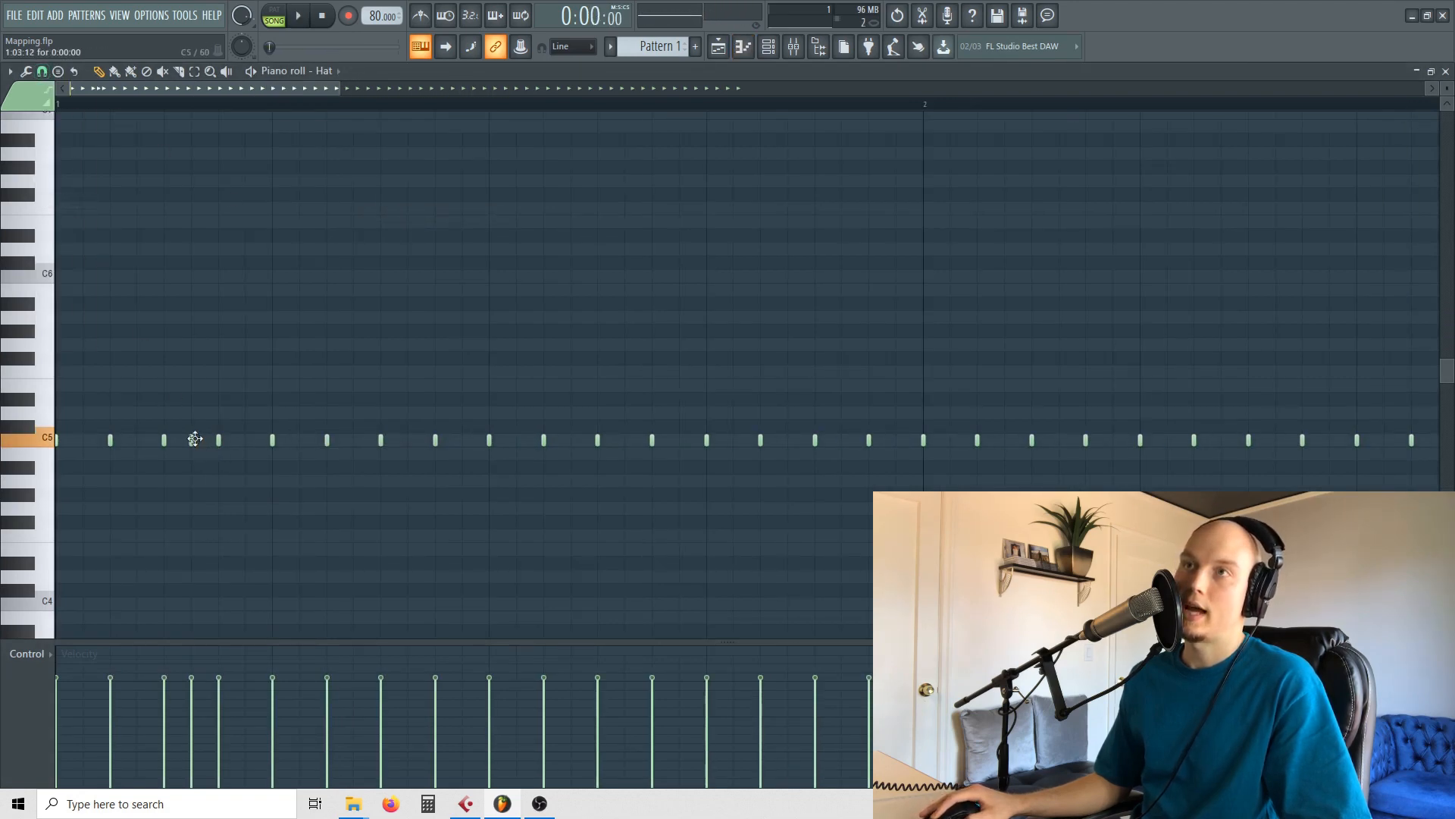
left_click(408, 440)
left_click(626, 440)
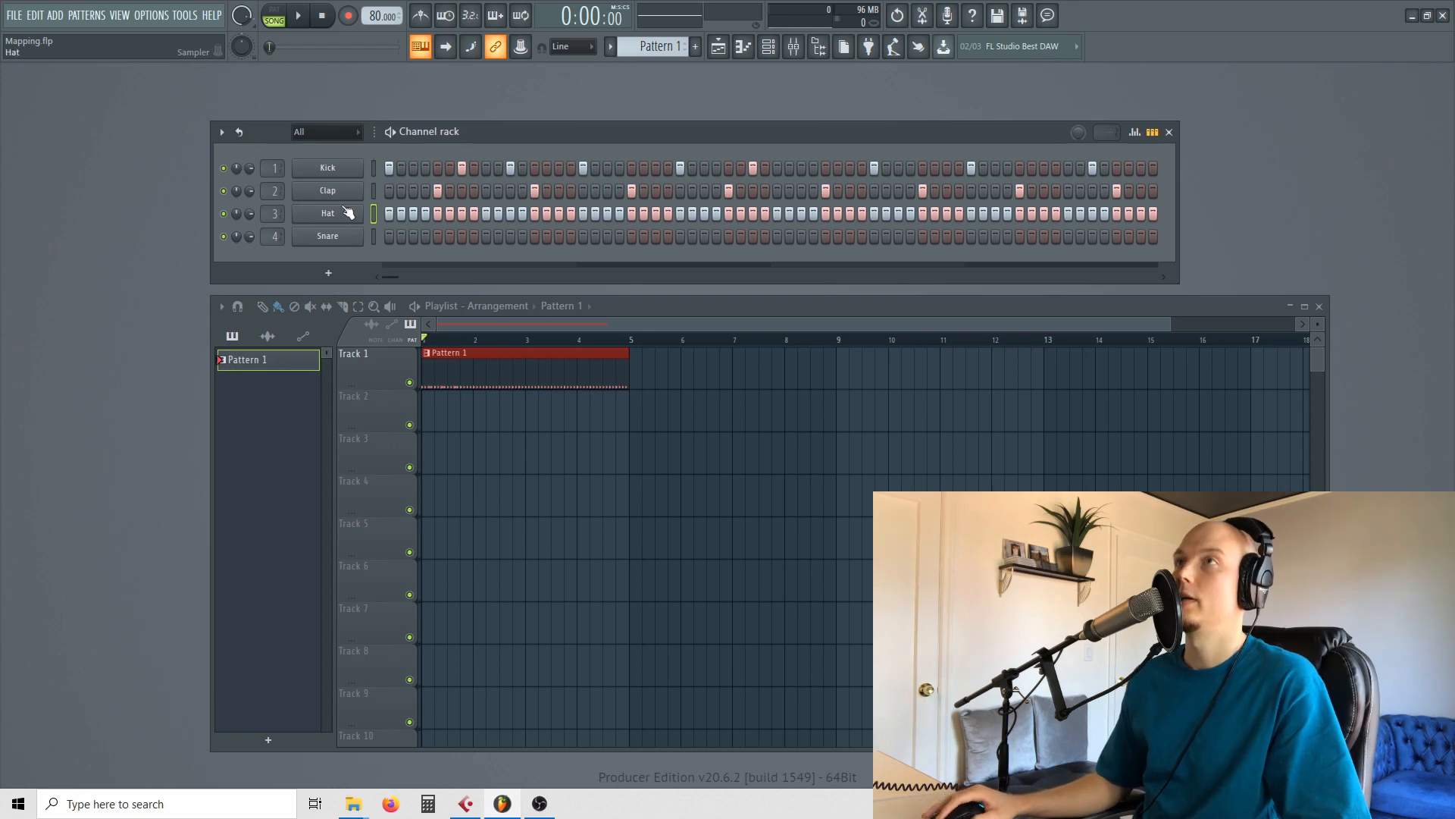
Cut all the steps from the Hat, Clap and Kick channels of Pattern 1
right_click(348, 220)
left_click(558, 215)
right_click(356, 192)
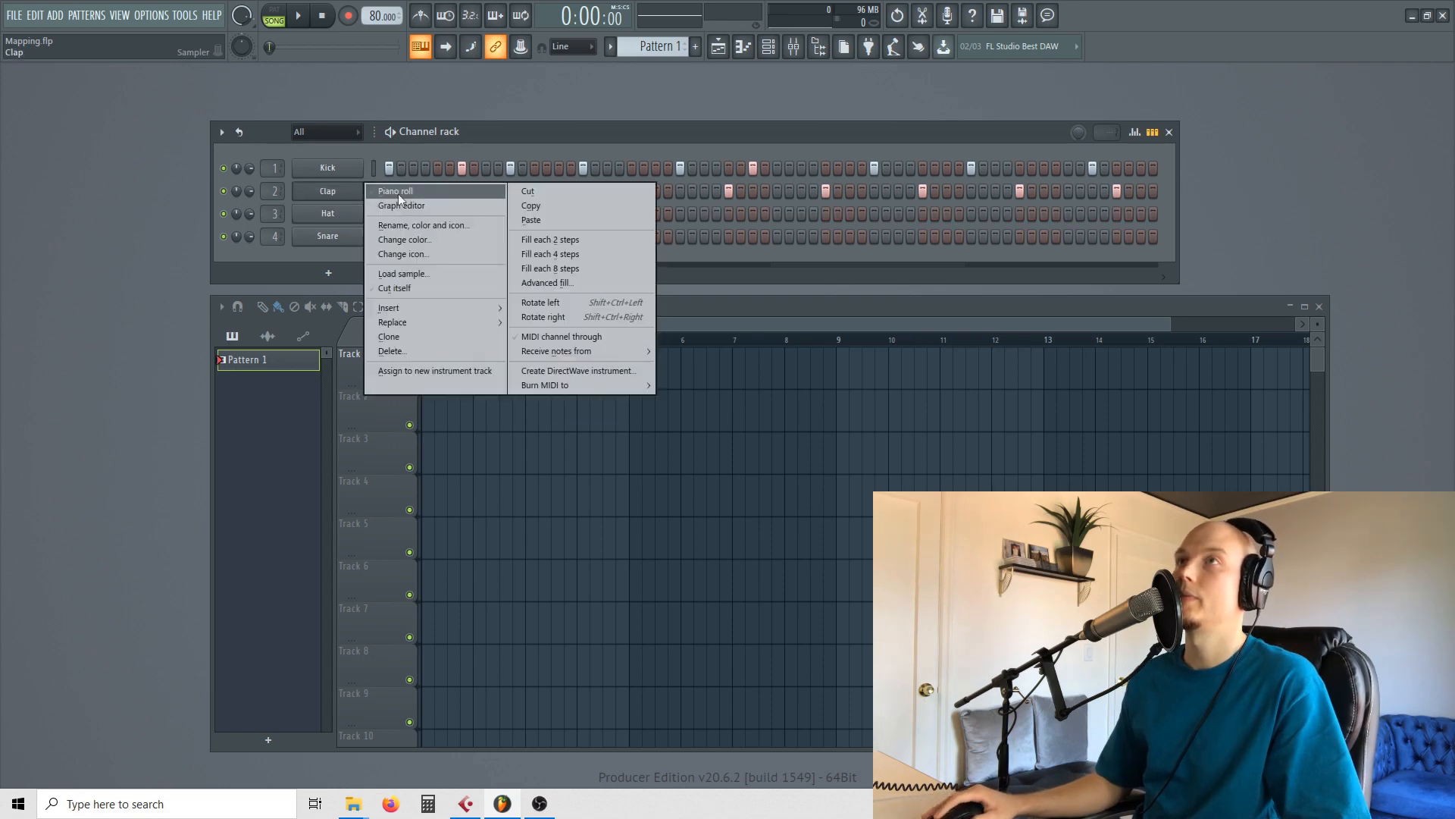
left_click(557, 186)
right_click(356, 168)
left_click(529, 168)
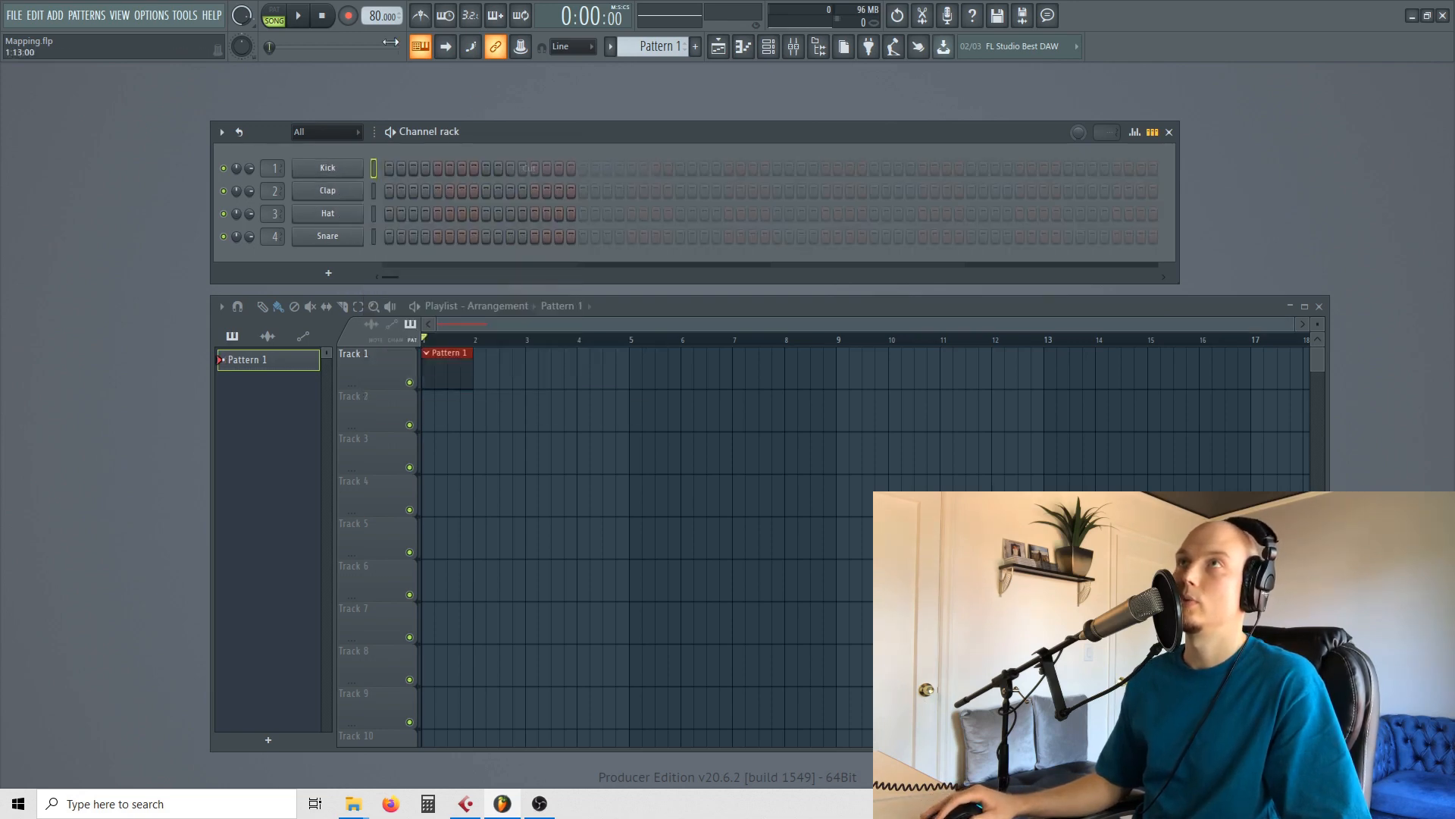
Set the project tempo to 160 BPM and place Claps on steps 9, 25, 41 and 57
left_click_drag(379, 16, 378, 2)
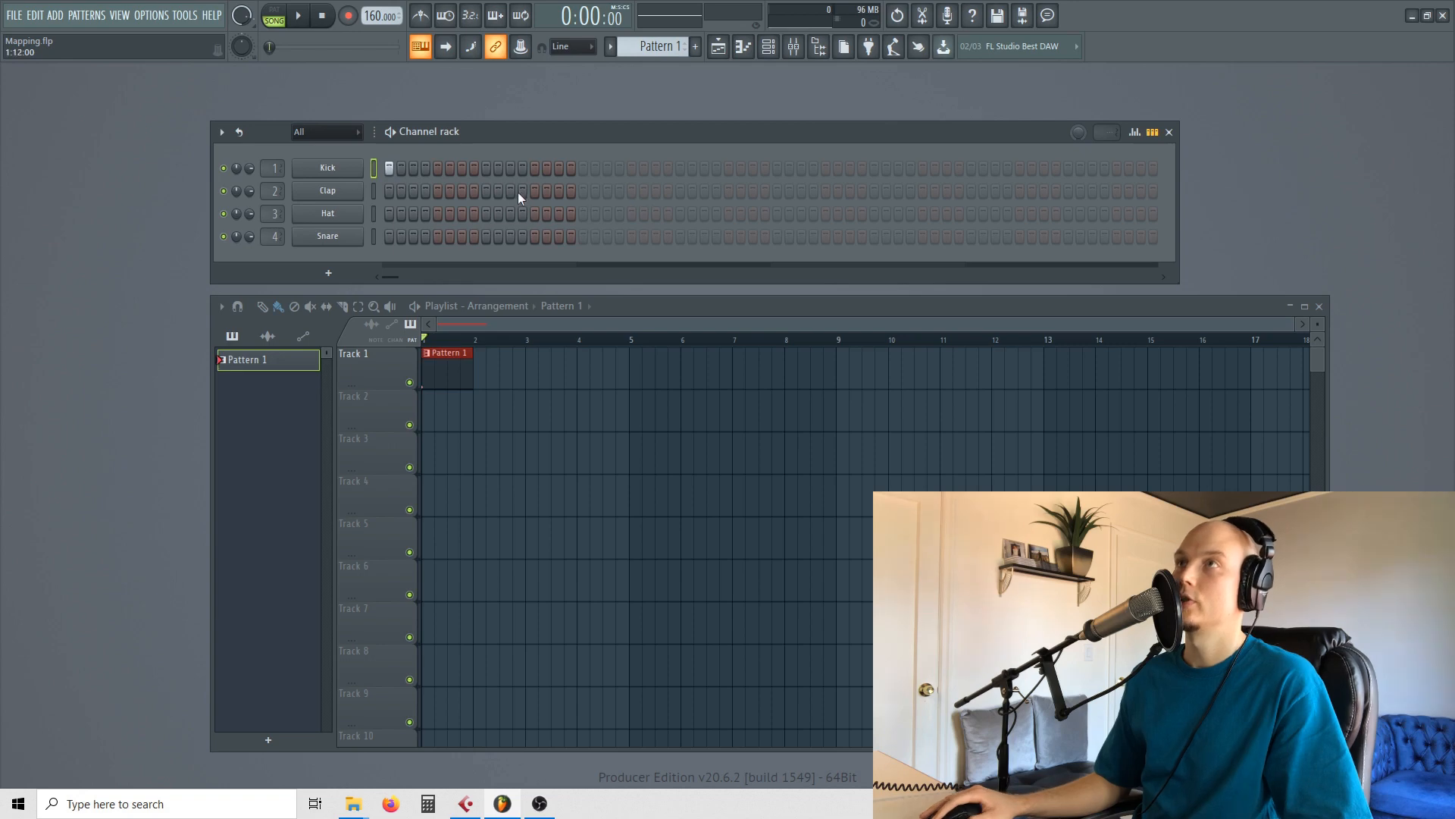
left_click(633, 192)
left_click_drag(609, 191, 441, 190)
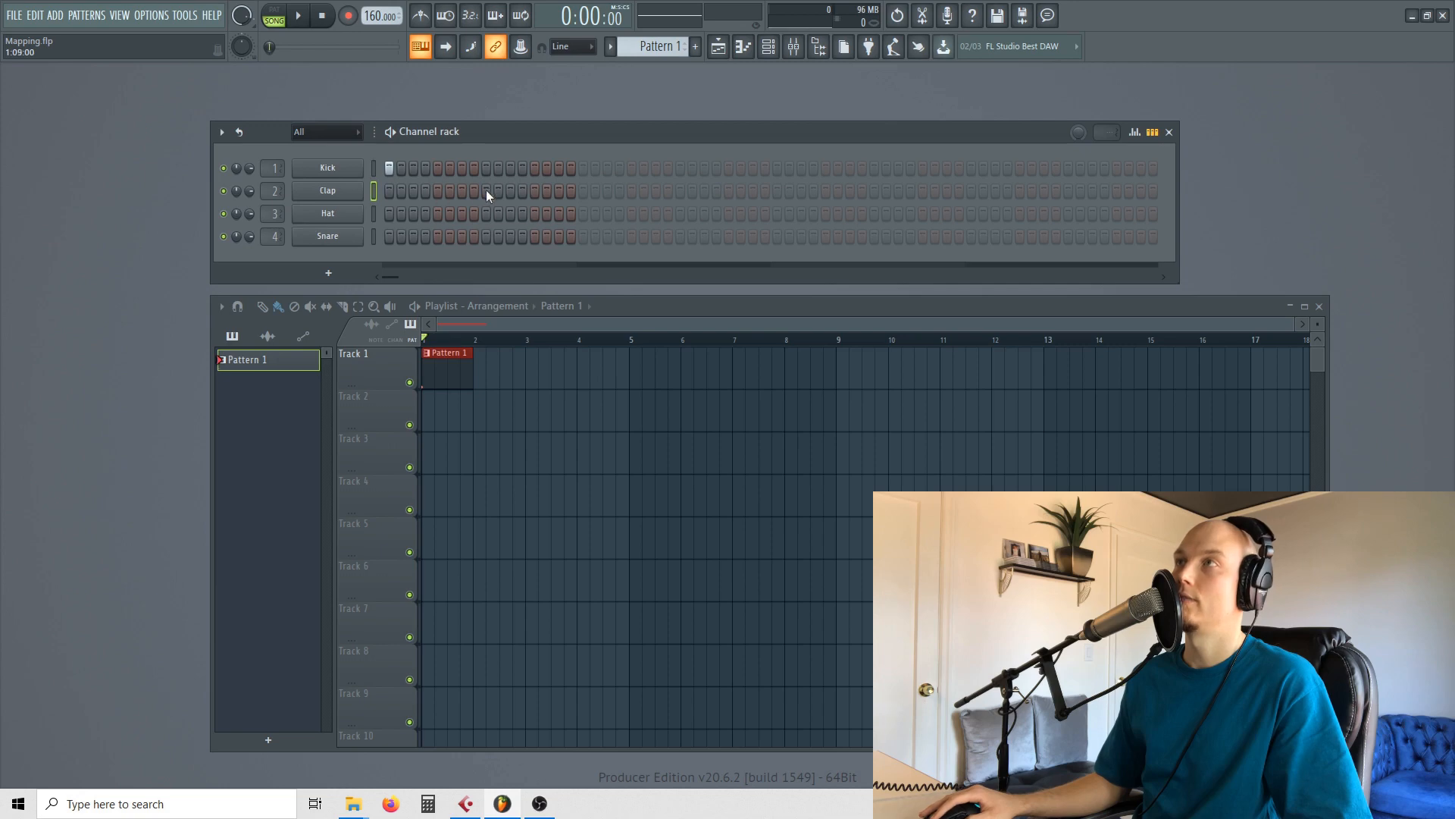
left_click(679, 190)
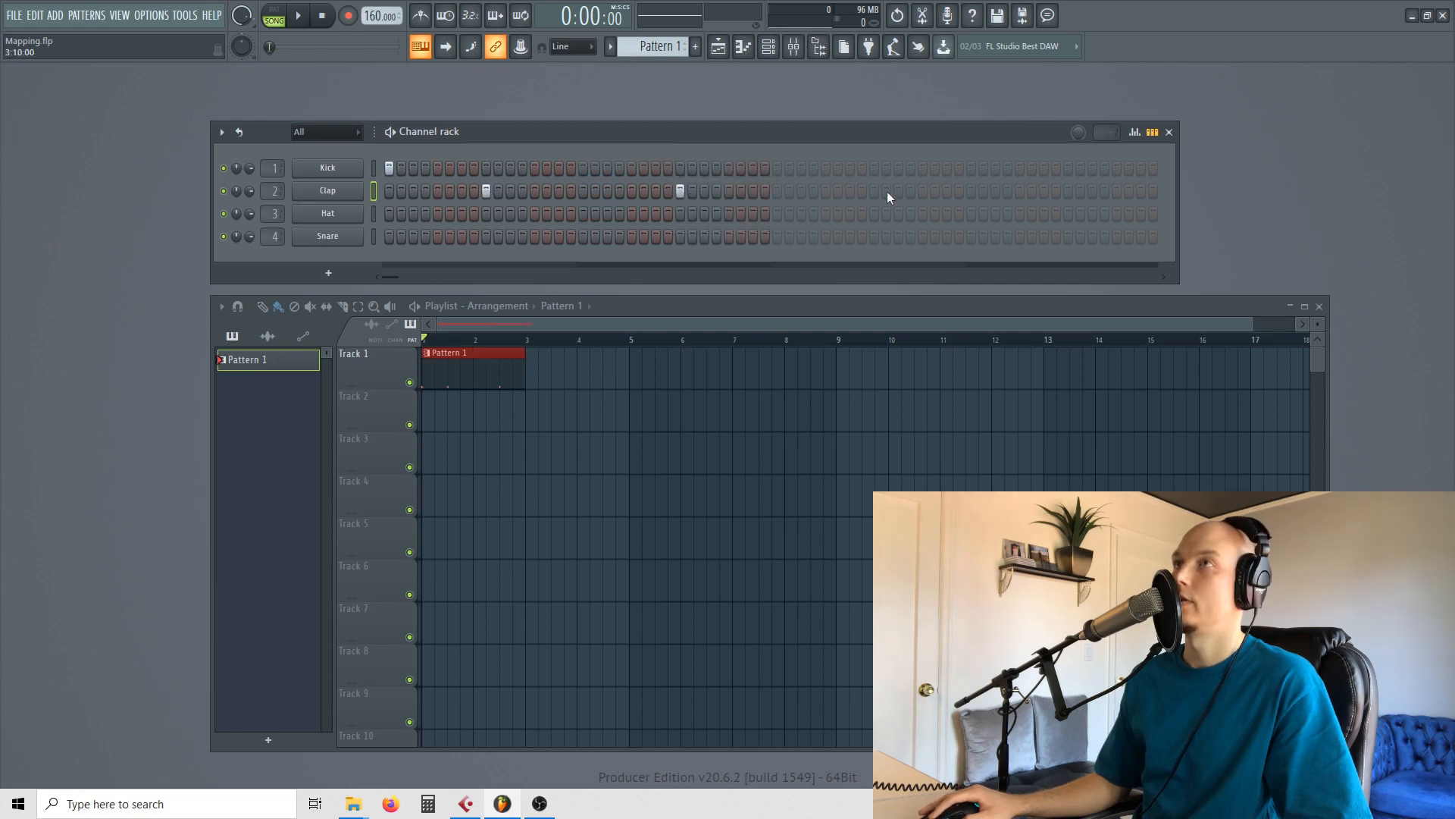
left_click(873, 191)
left_click(1068, 191)
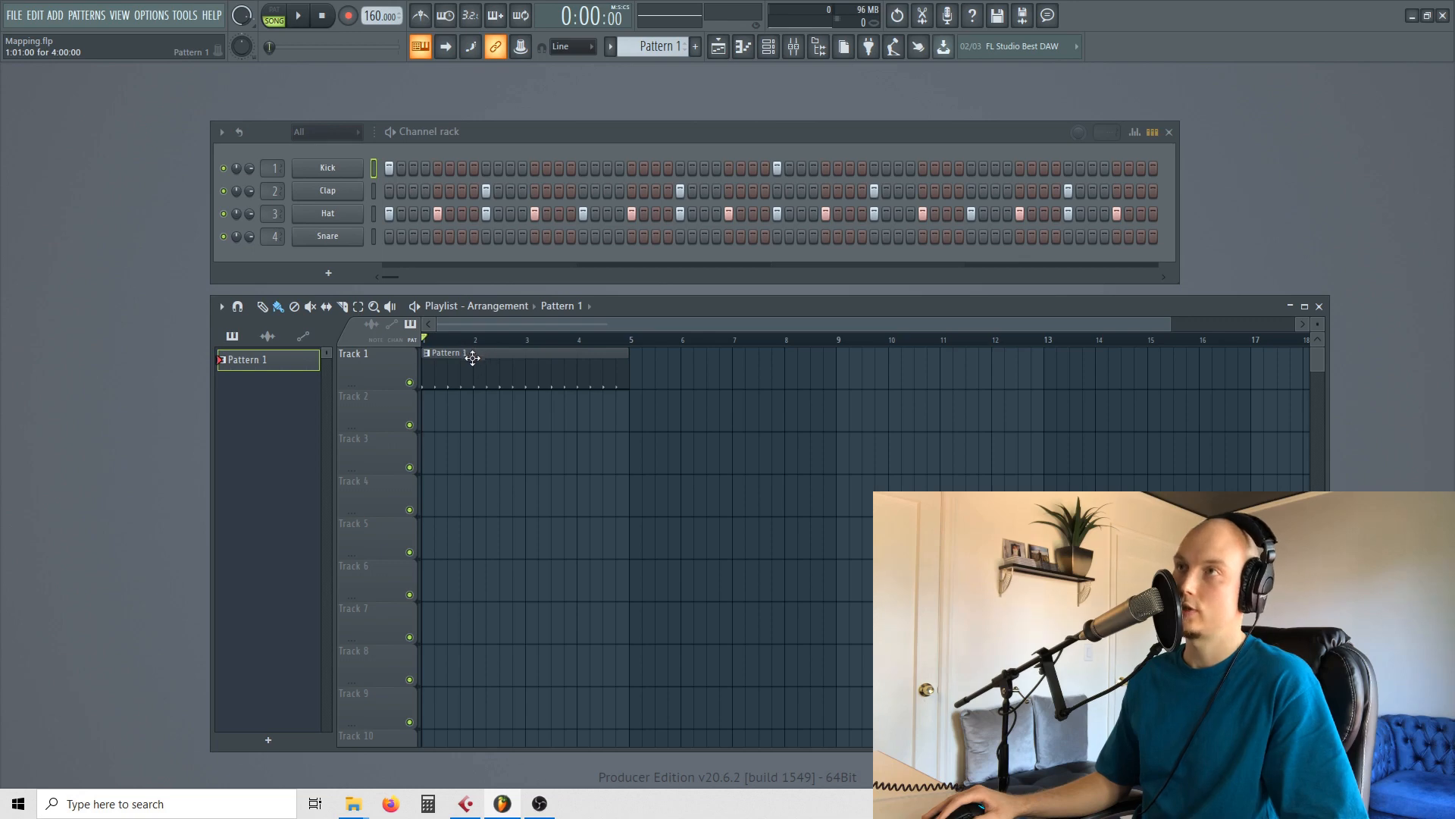
Duplicate the Pattern 1 clip to bar 5 of Track 1 and make the copy unique
left_click_drag(475, 359, 681, 360)
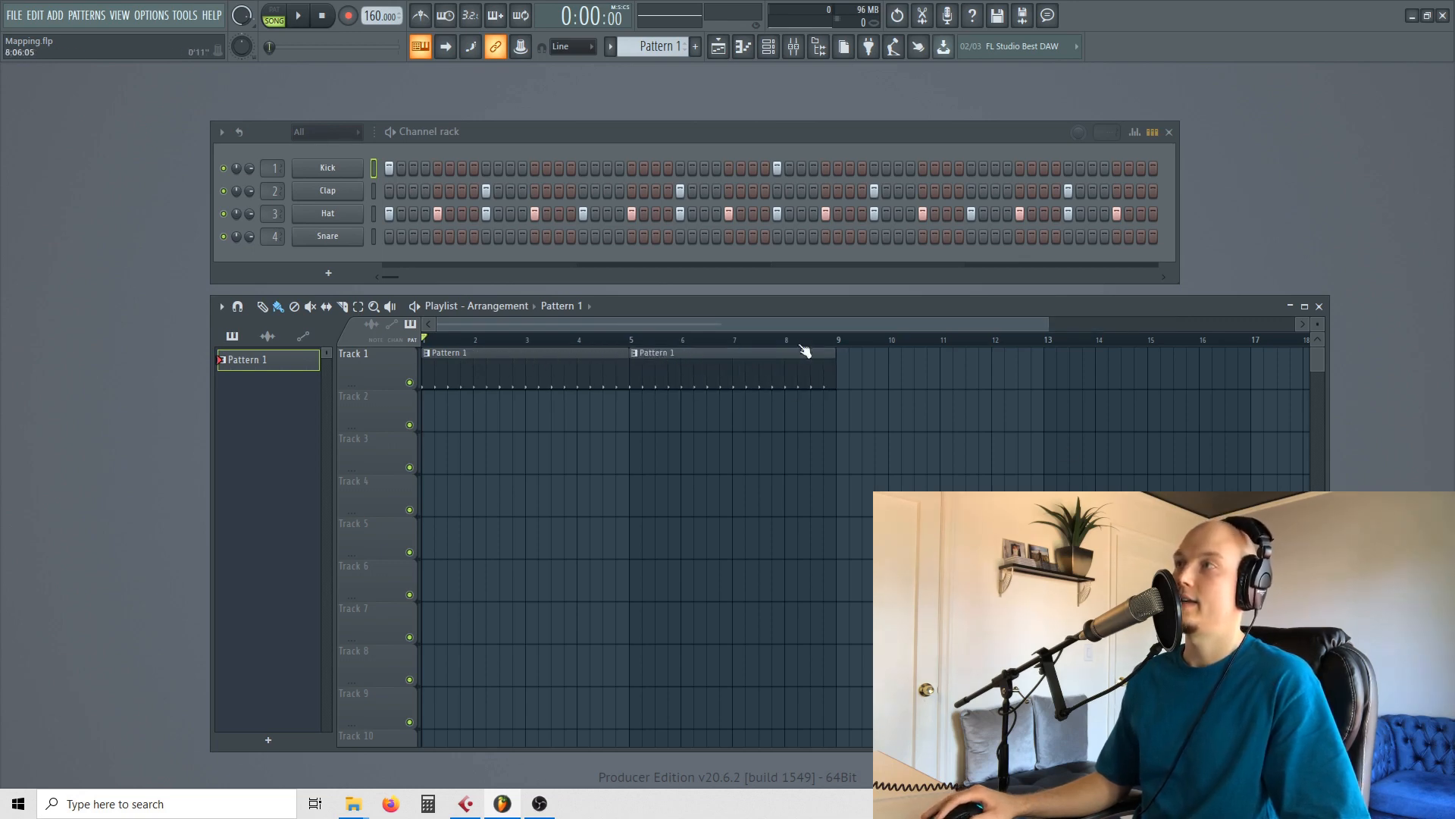
left_click(823, 339)
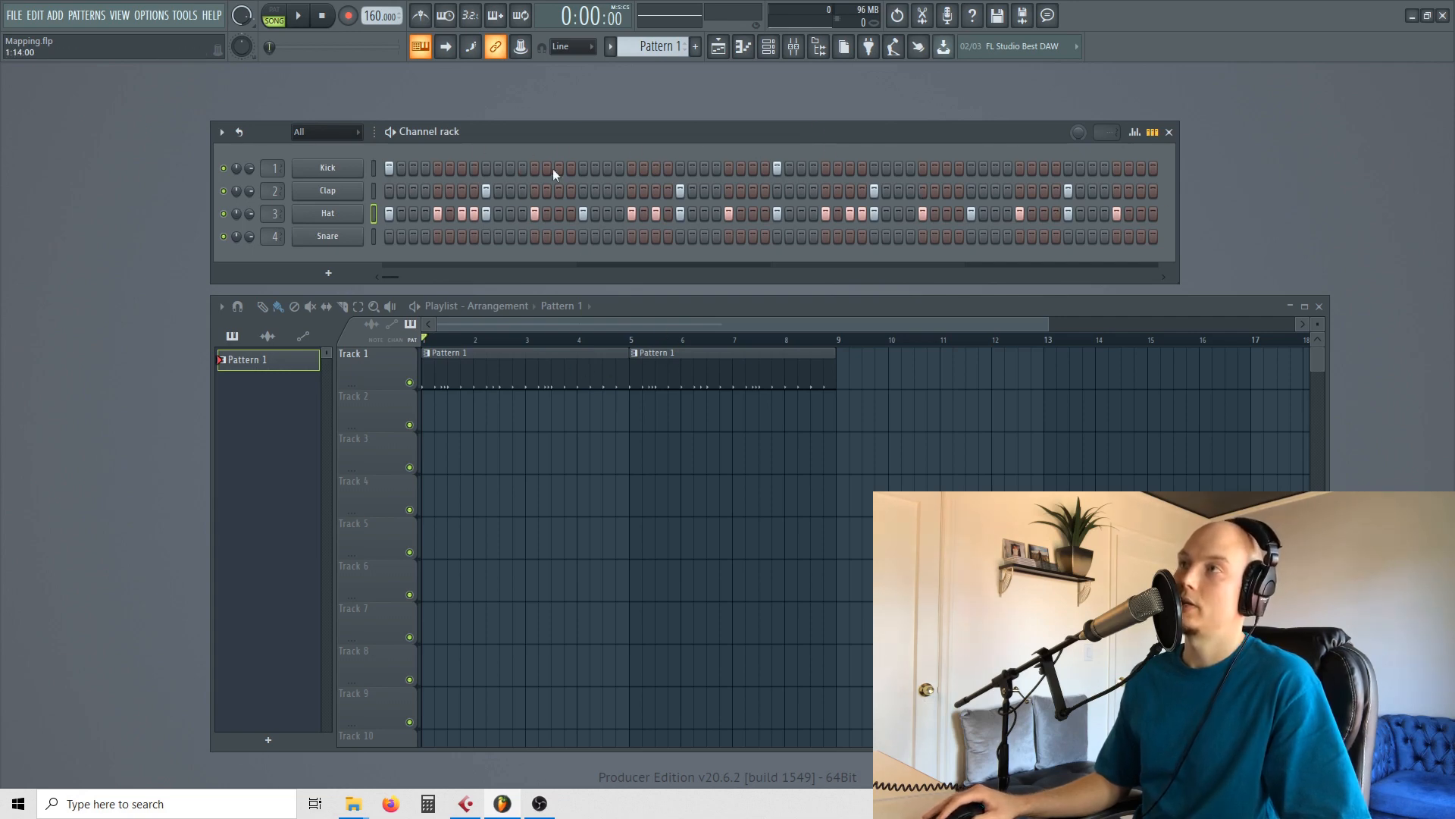
right_click(641, 365)
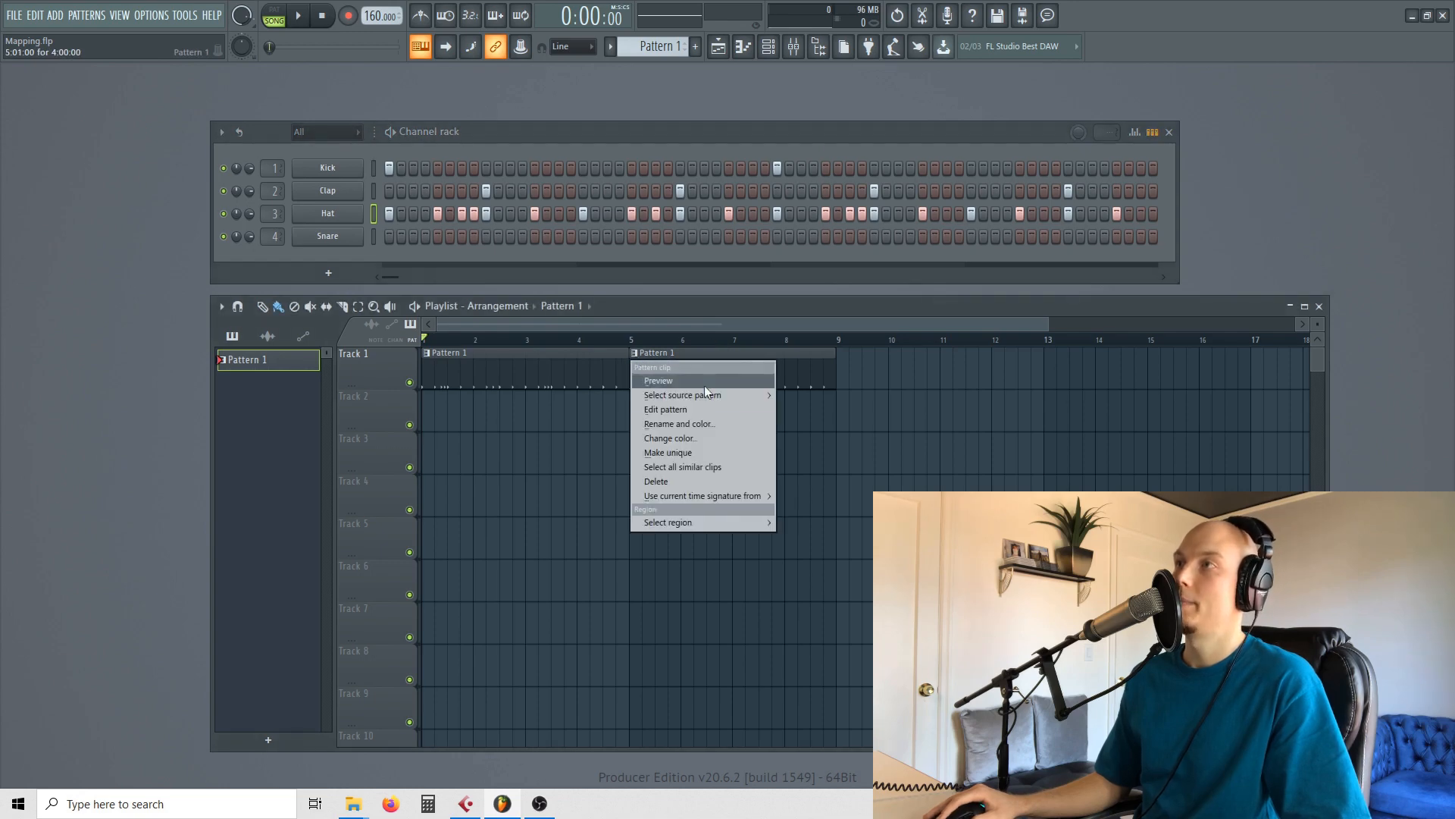
left_click(688, 454)
Switch to Pattern 2, add Kicks on steps 55 and 61, and play the song
key("KP_Add")
key("KP_Add")
key("KP_Subtract")
key("KP_Add")
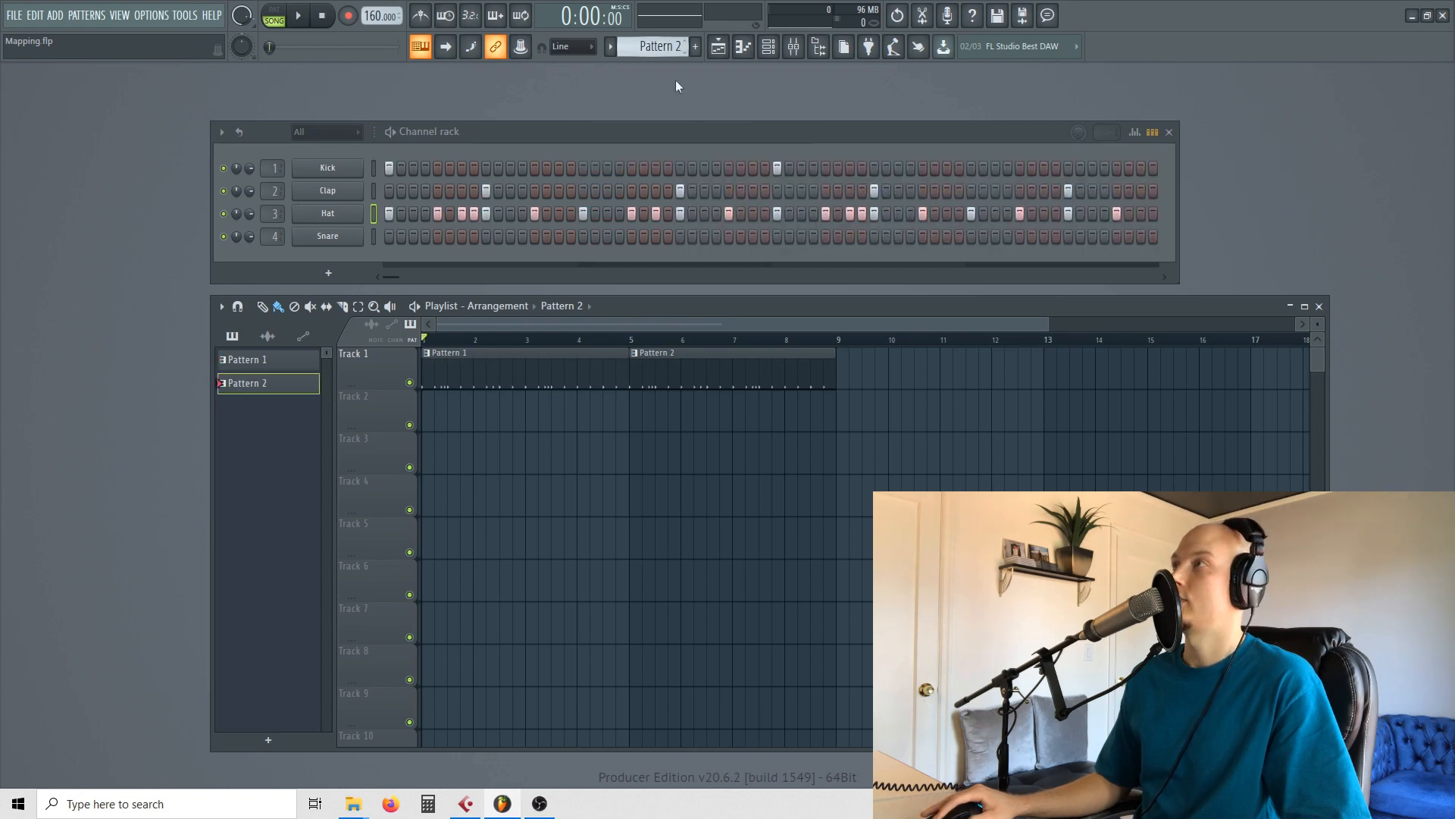
left_click(1044, 167)
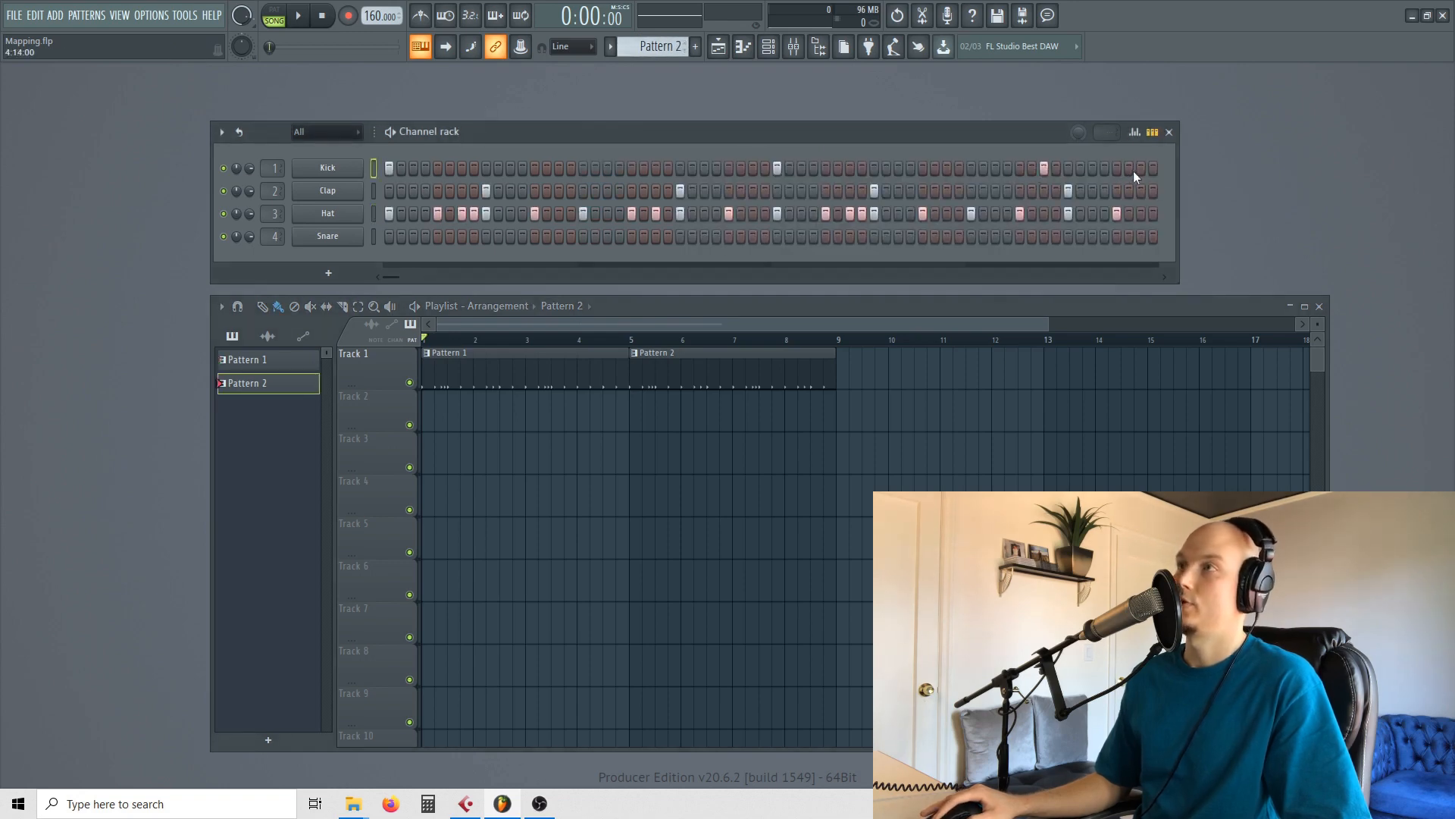
key("space")
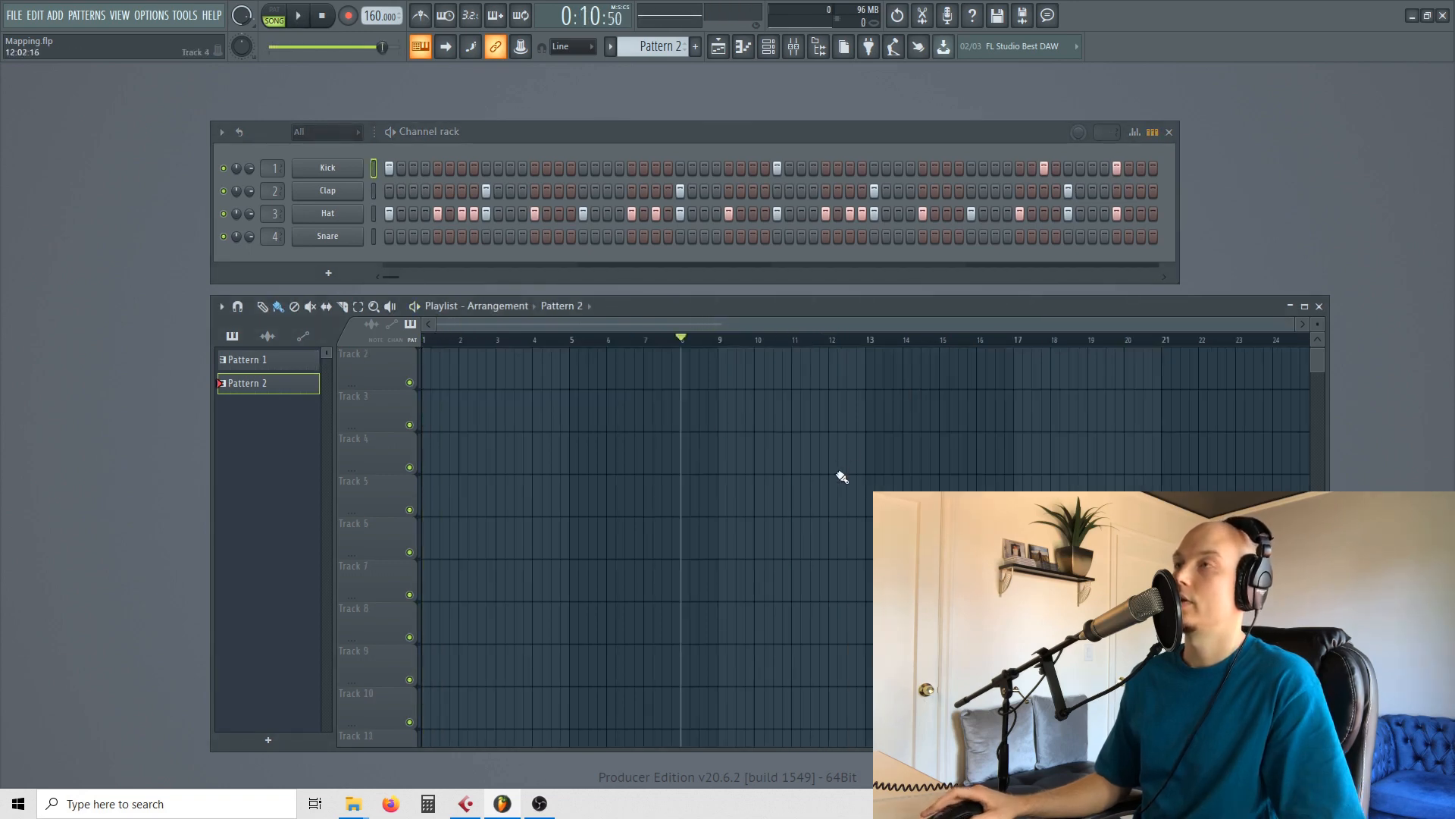
Repeat the Pattern 1 and Pattern 2 clips along Track 1 up to bar 33
scroll(841, 476, "up", 1)
mouse_move(896, 506)
left_mouse_down()
mouse_move(426, 367)
mouse_move(825, 384)
mouse_move(780, 402)
left_mouse_up()
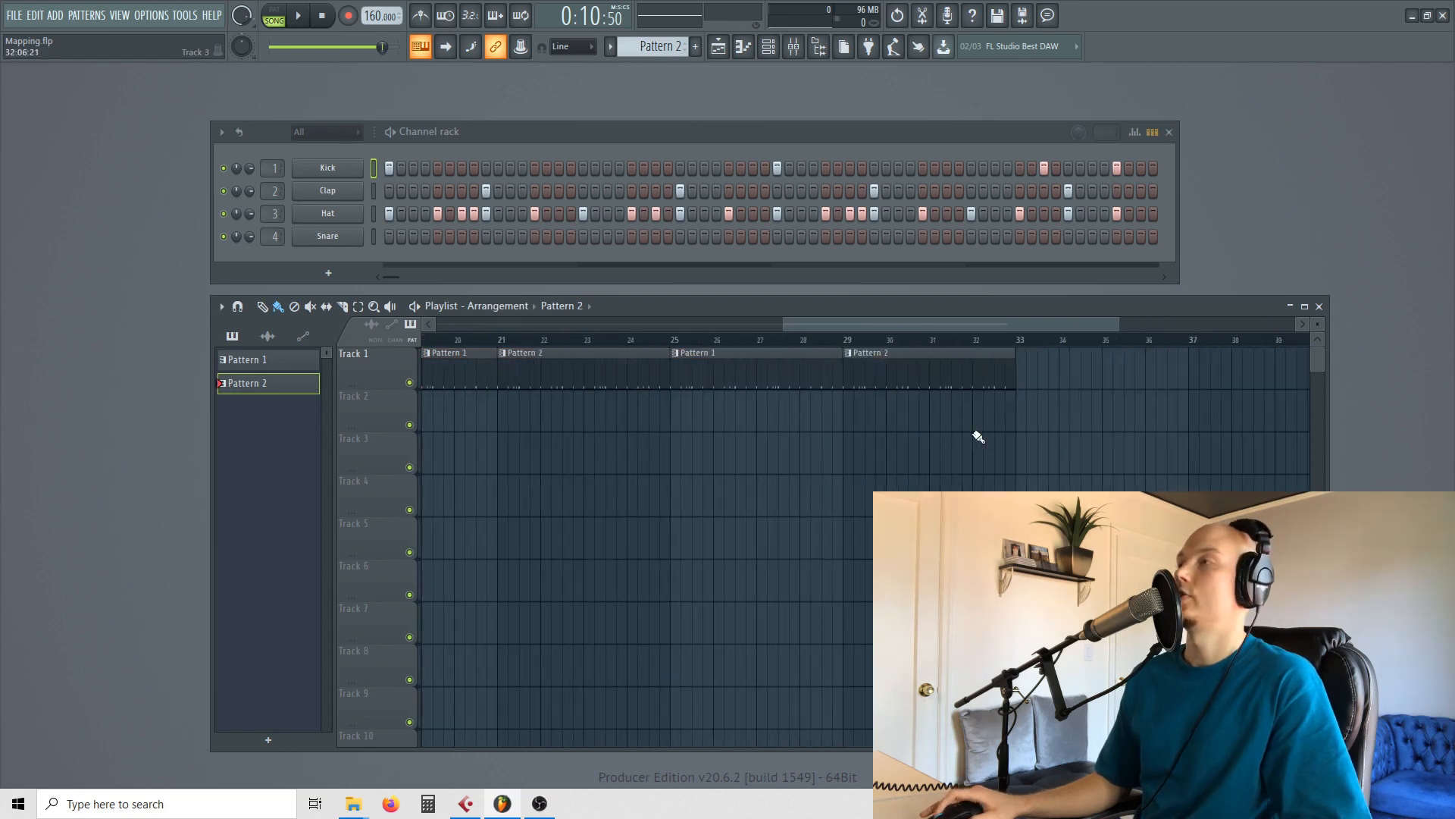
scroll(974, 413, "up", 3)
Move the playhead to bar 25 and select the eight-bar section from bar 25 to bar 33 in the Playlist
left_click(881, 339)
scroll(904, 345, "down", 3)
left_click(629, 340)
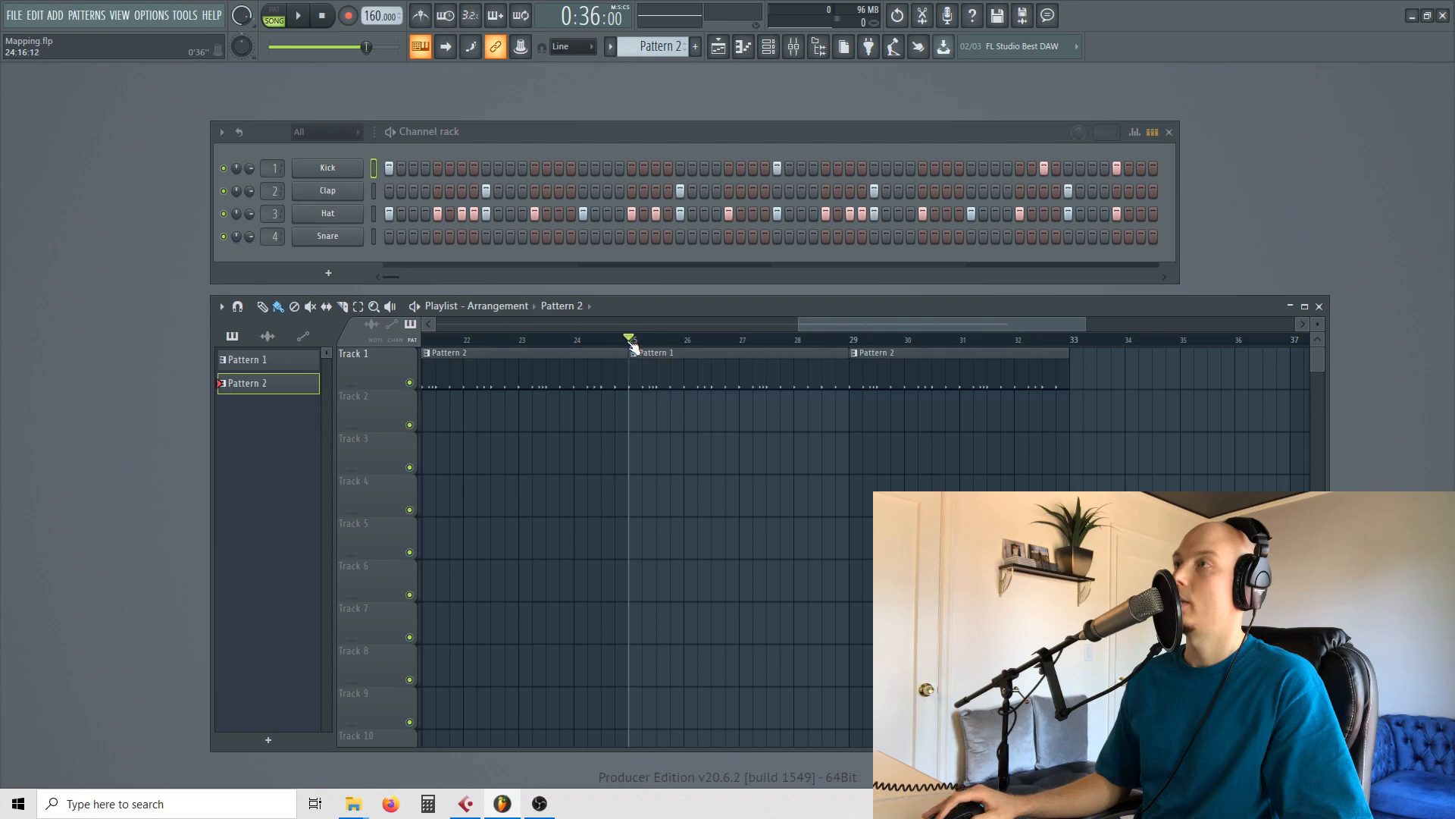
scroll(806, 340, "down", 3)
scroll(809, 345, "up", 4)
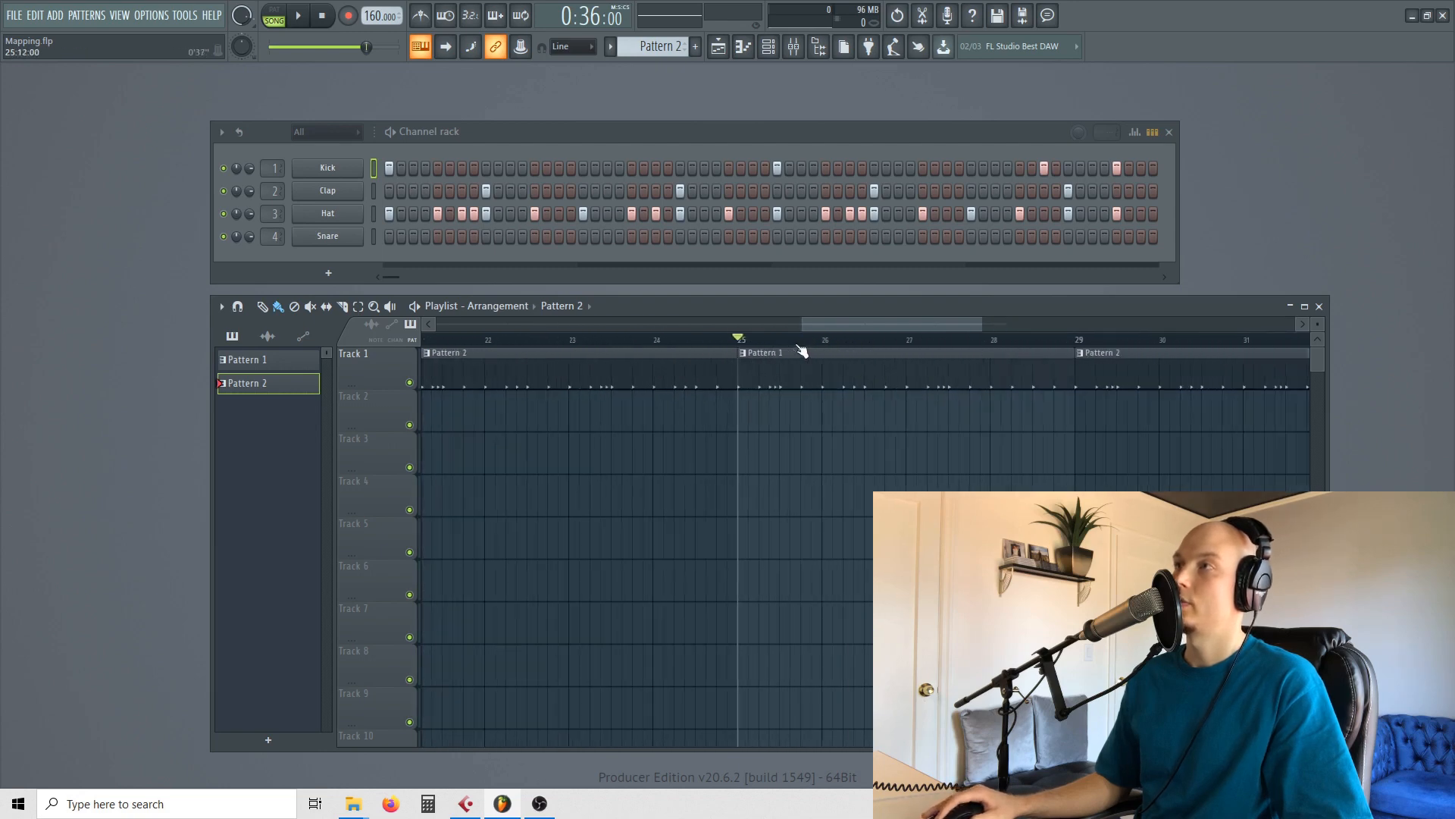
left_click_drag(884, 326, 955, 325)
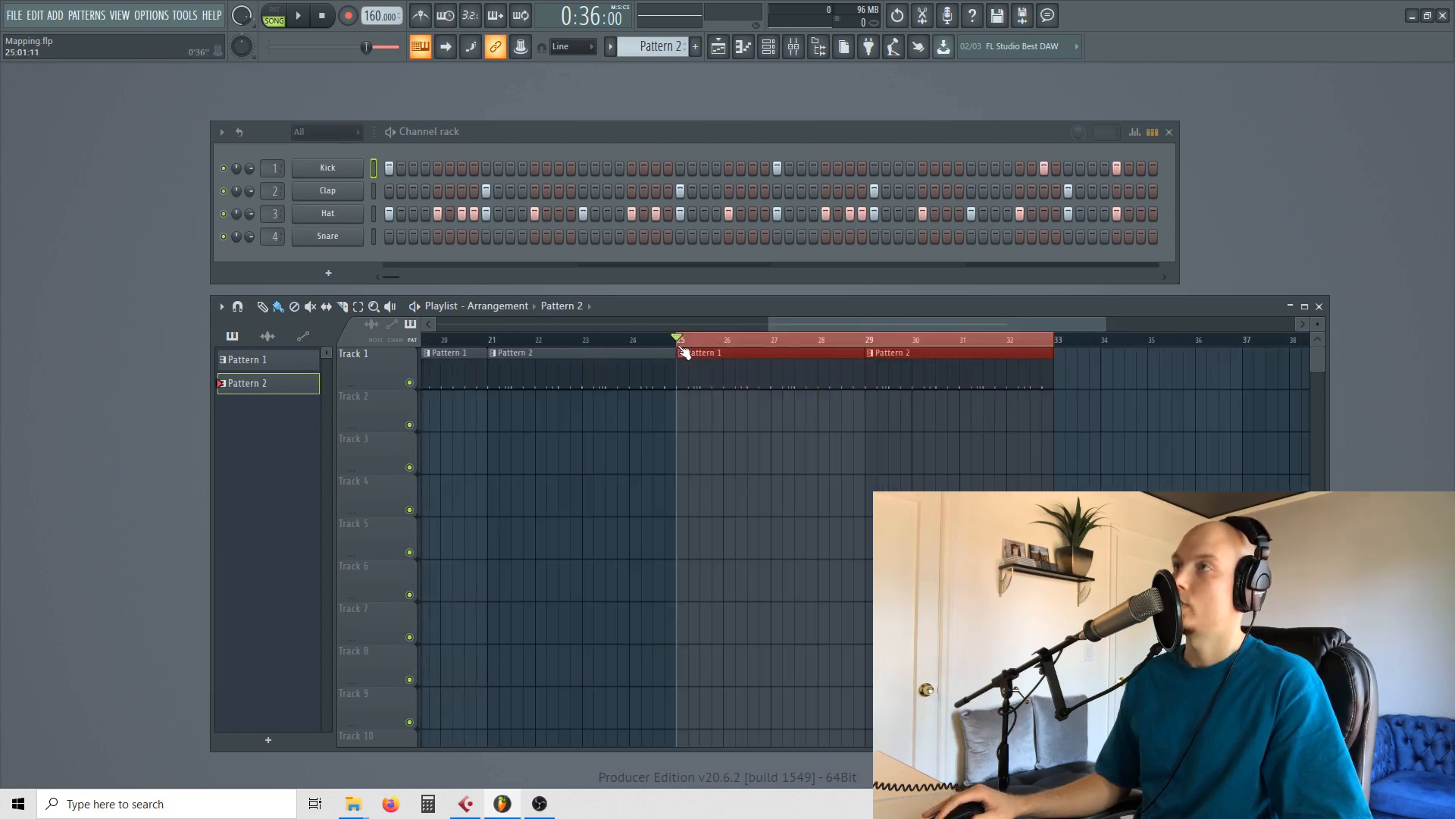
left_click(681, 350)
left_click_drag(682, 347, 1053, 341)
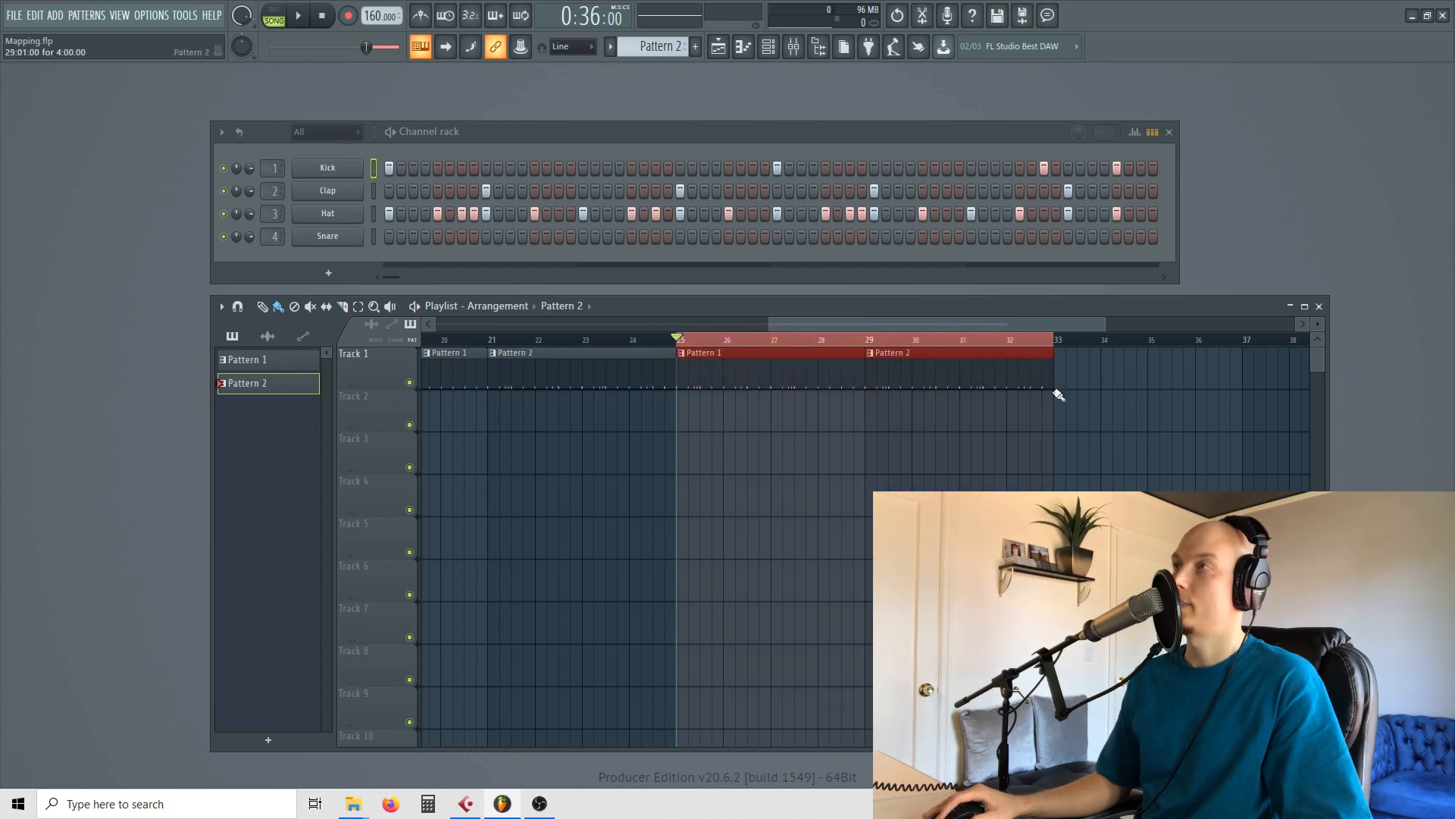
scroll(1015, 380, "down", 3)
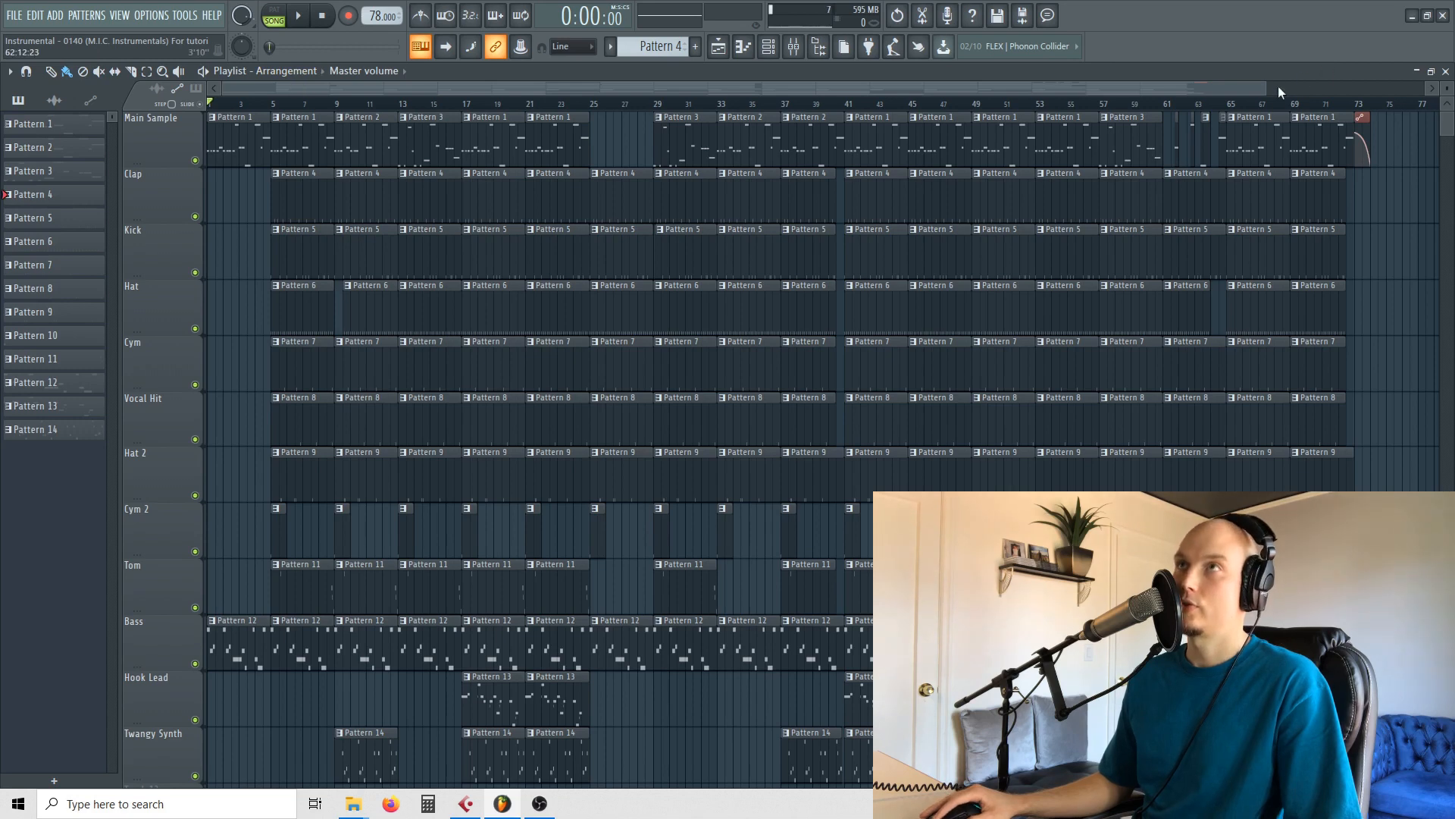
Review the sections of the full instrumental's arrangement by moving the playhead to bars 15 and 5
left_click_drag(1264, 91, 538, 91)
left_click_drag(219, 106, 128, 119)
left_click_drag(434, 105, 470, 114)
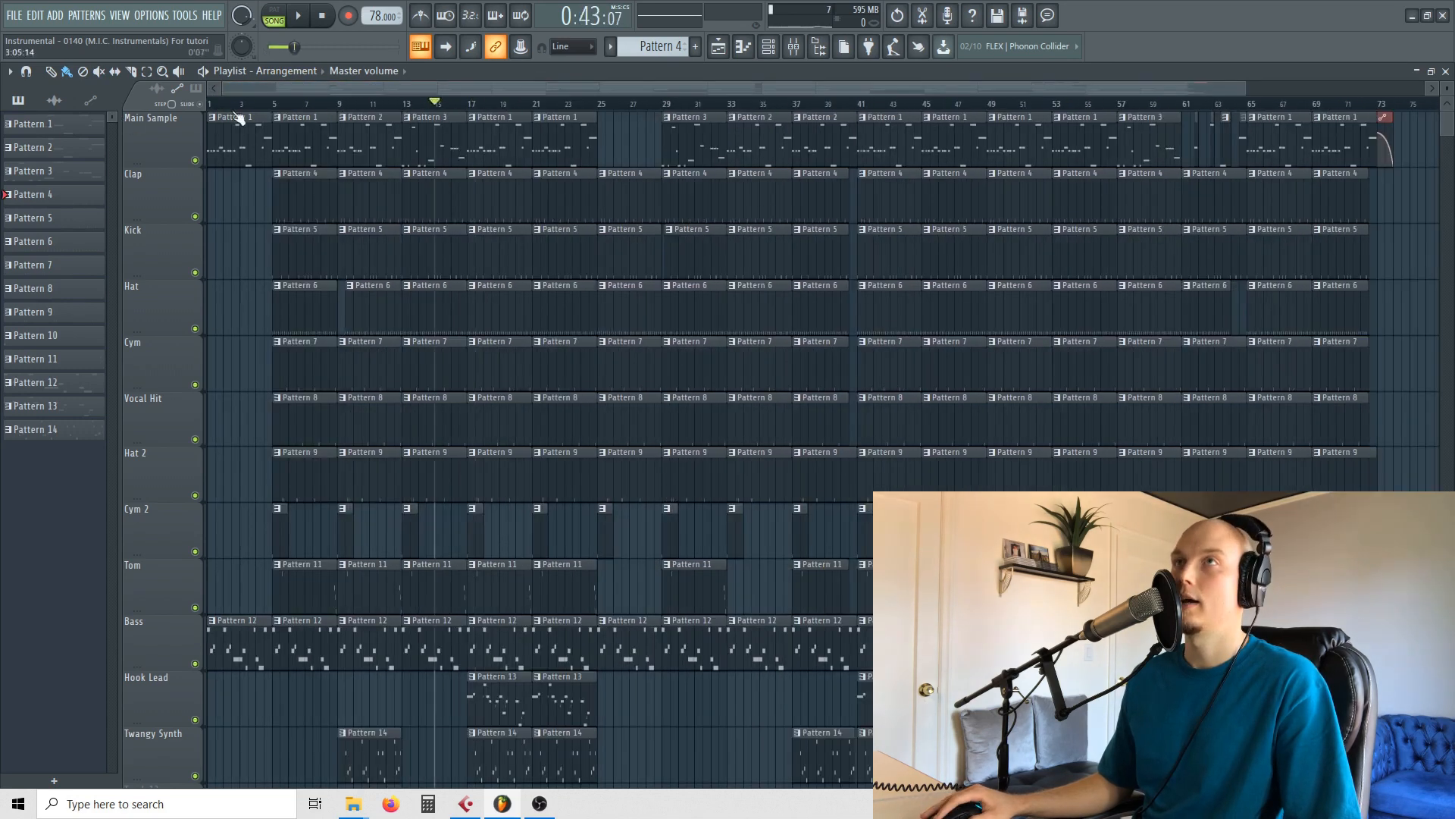
left_click(274, 104)
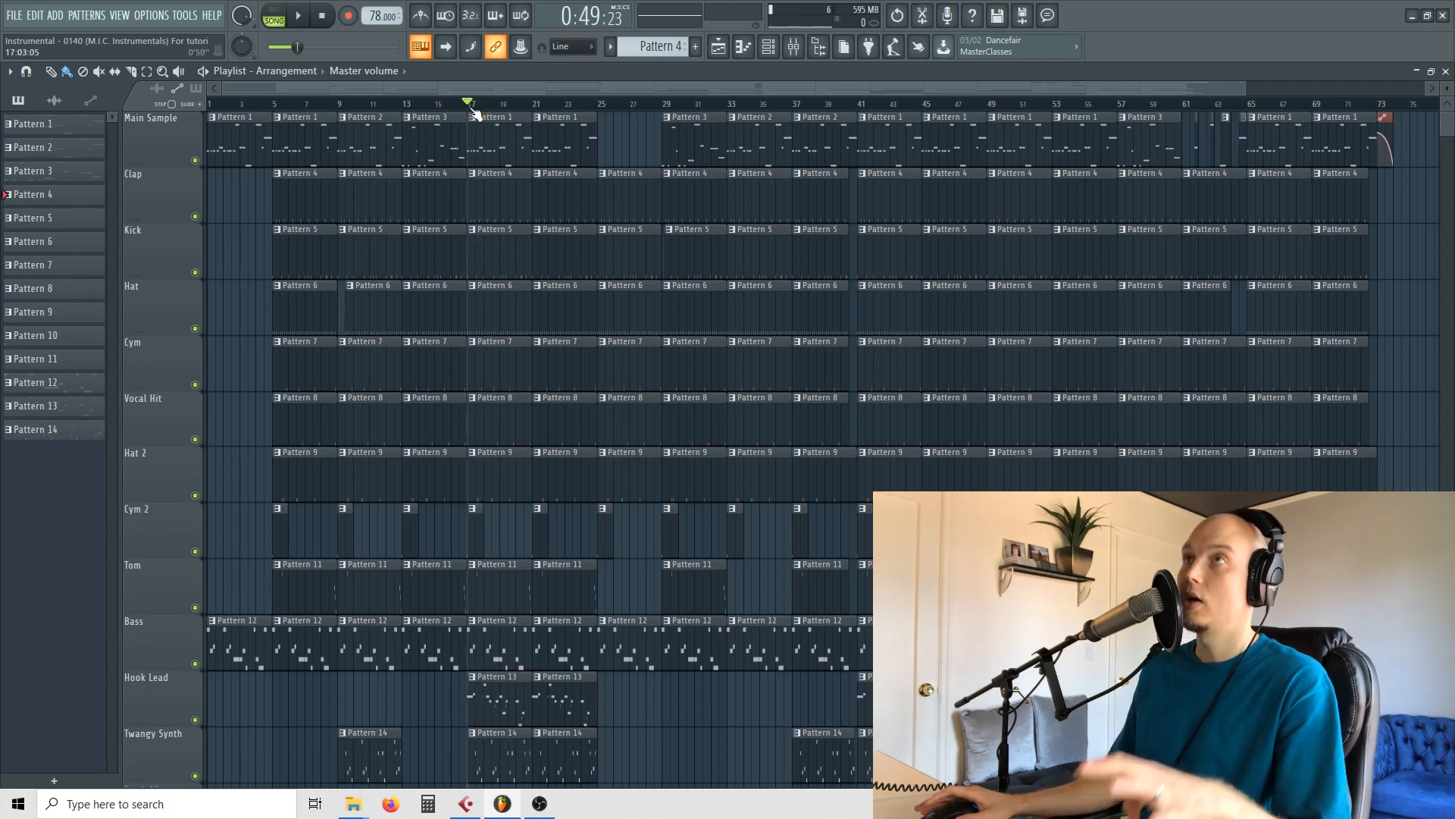
Add a "Hook" marker at bar 17 of the Playlist and briefly play from there
key("alt+t")
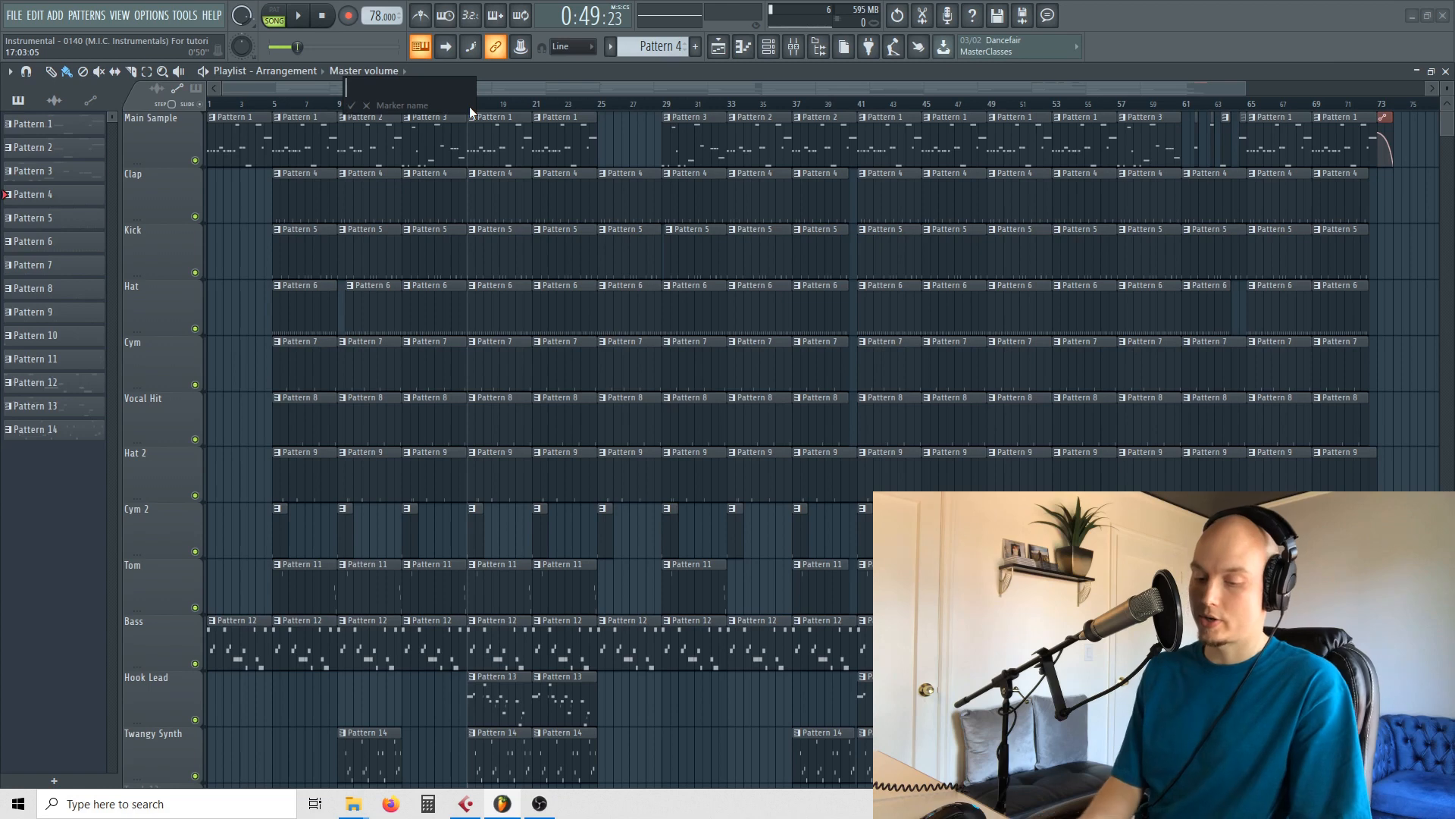
type("Hook")
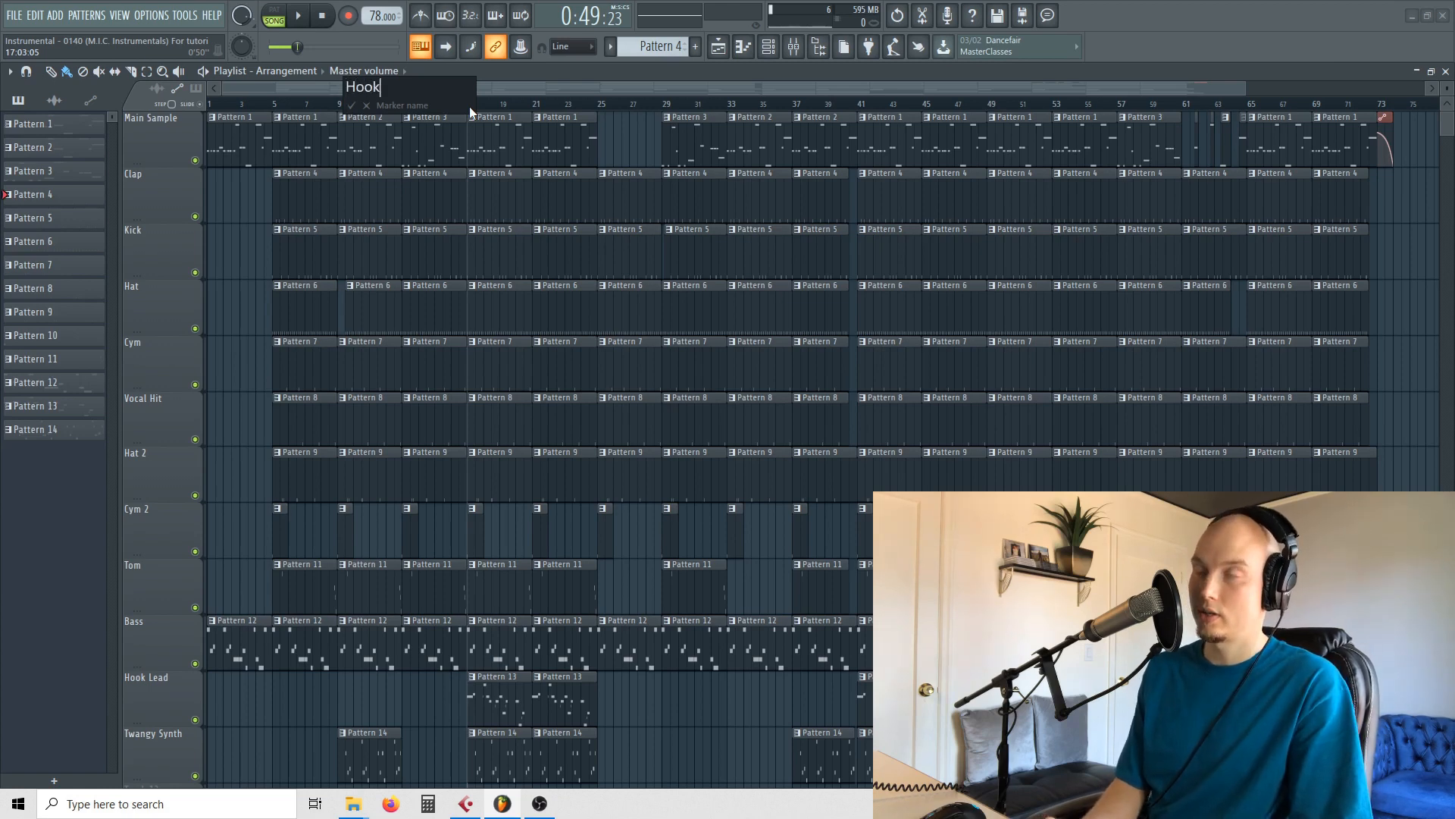
key("Return")
key("space")
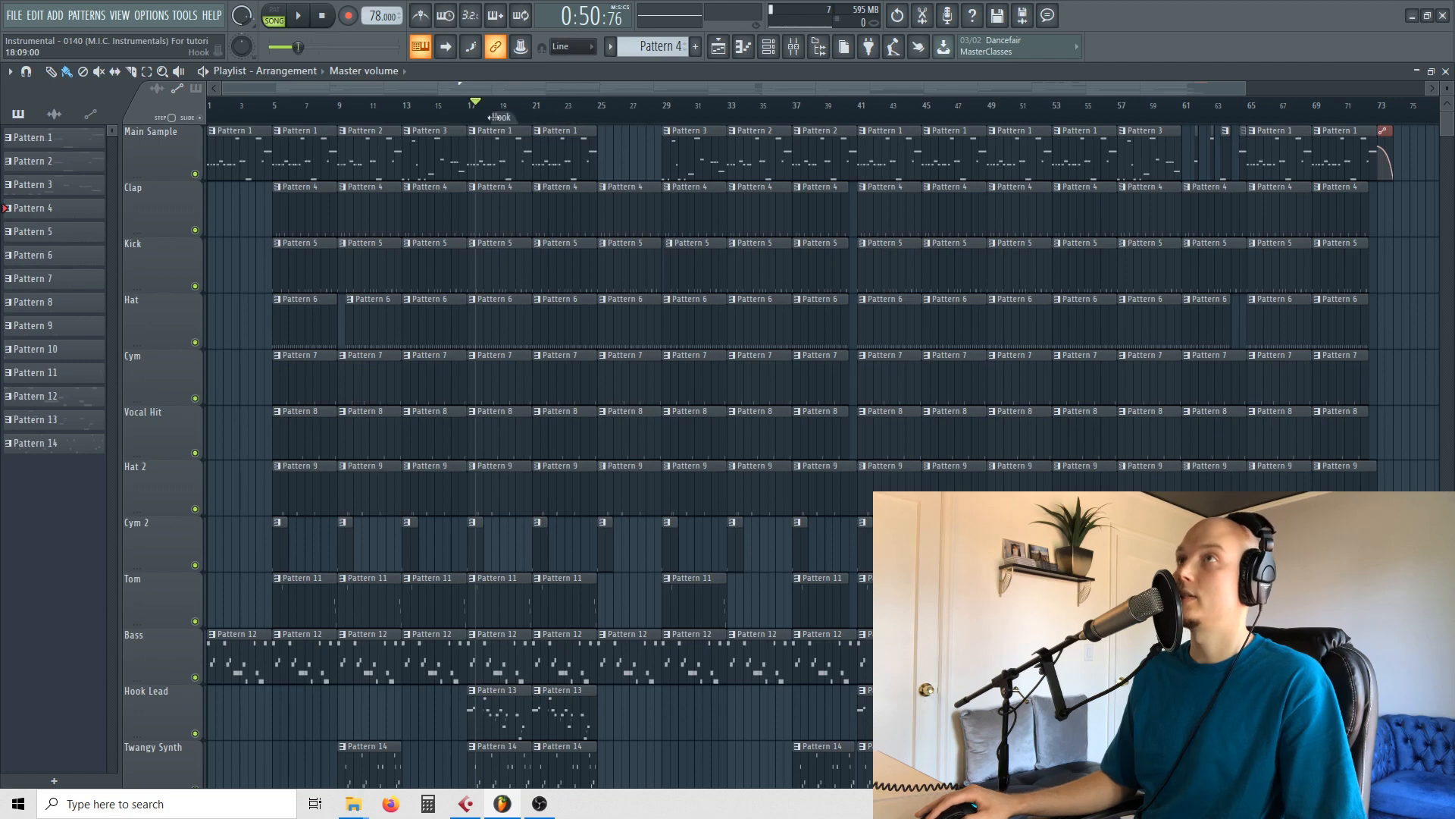
key("space")
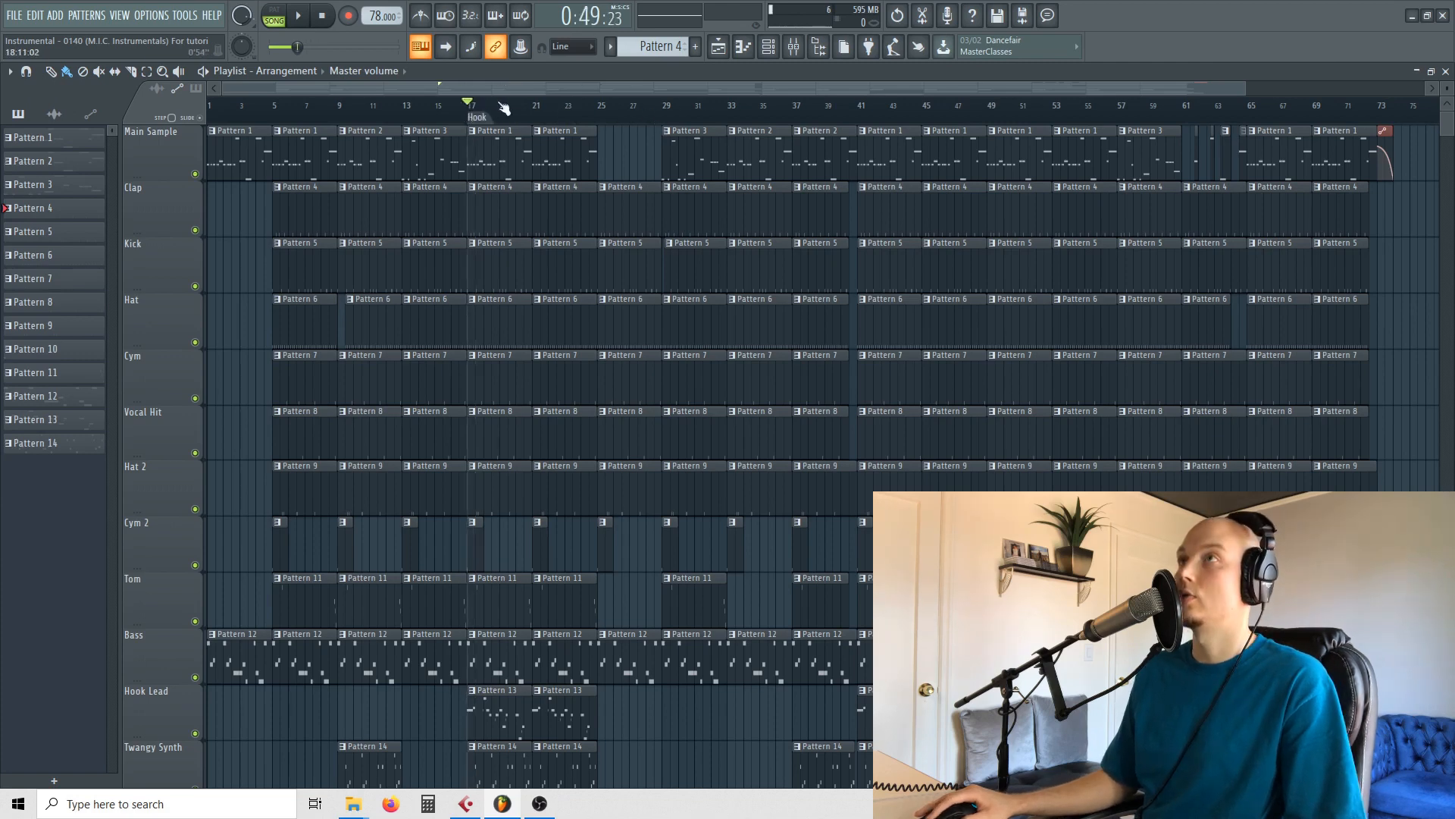
Move the playhead to bar 25 and add a "Verse 2" marker there
left_click(605, 108)
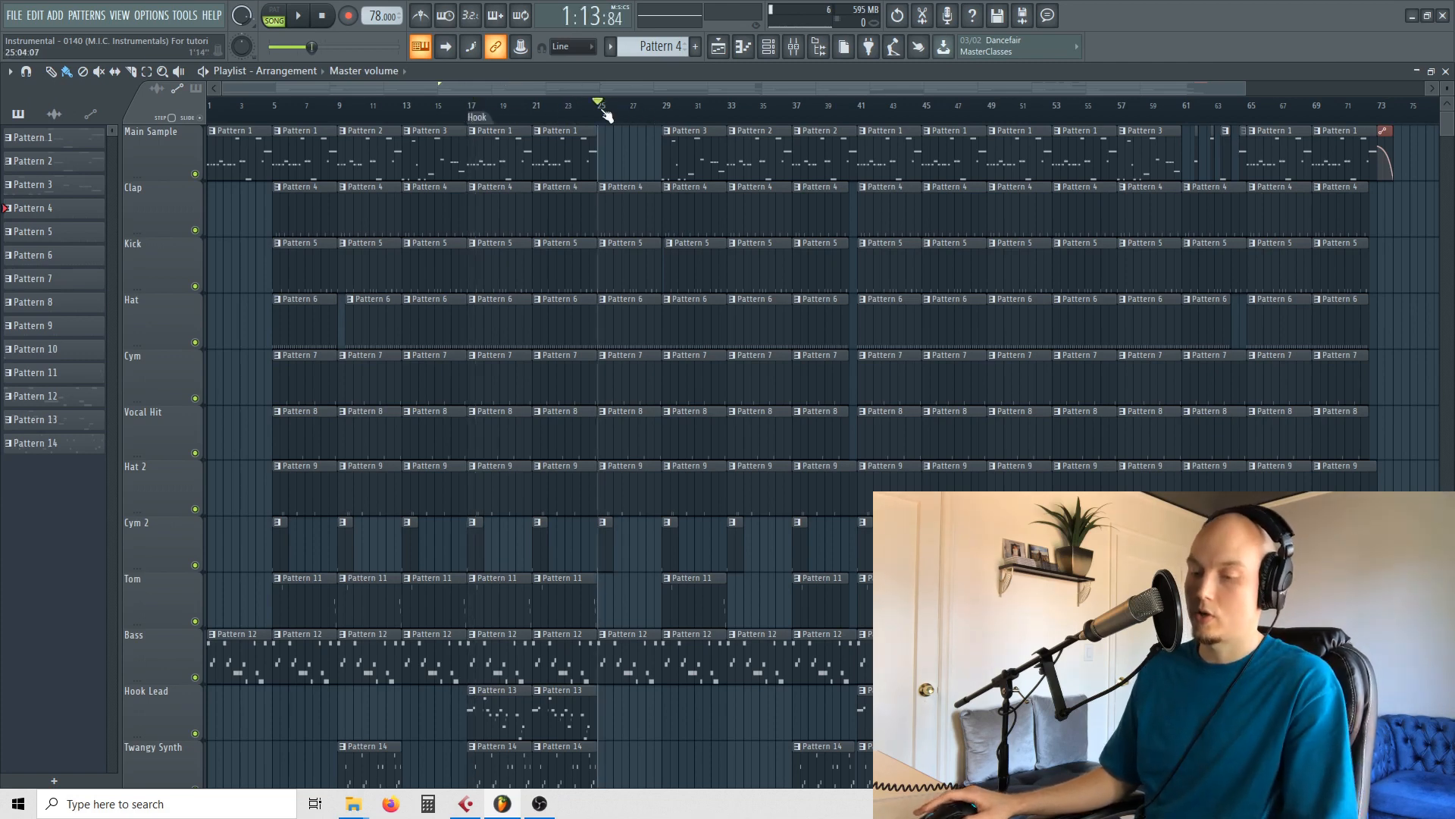
key("alt+t")
type("Vers")
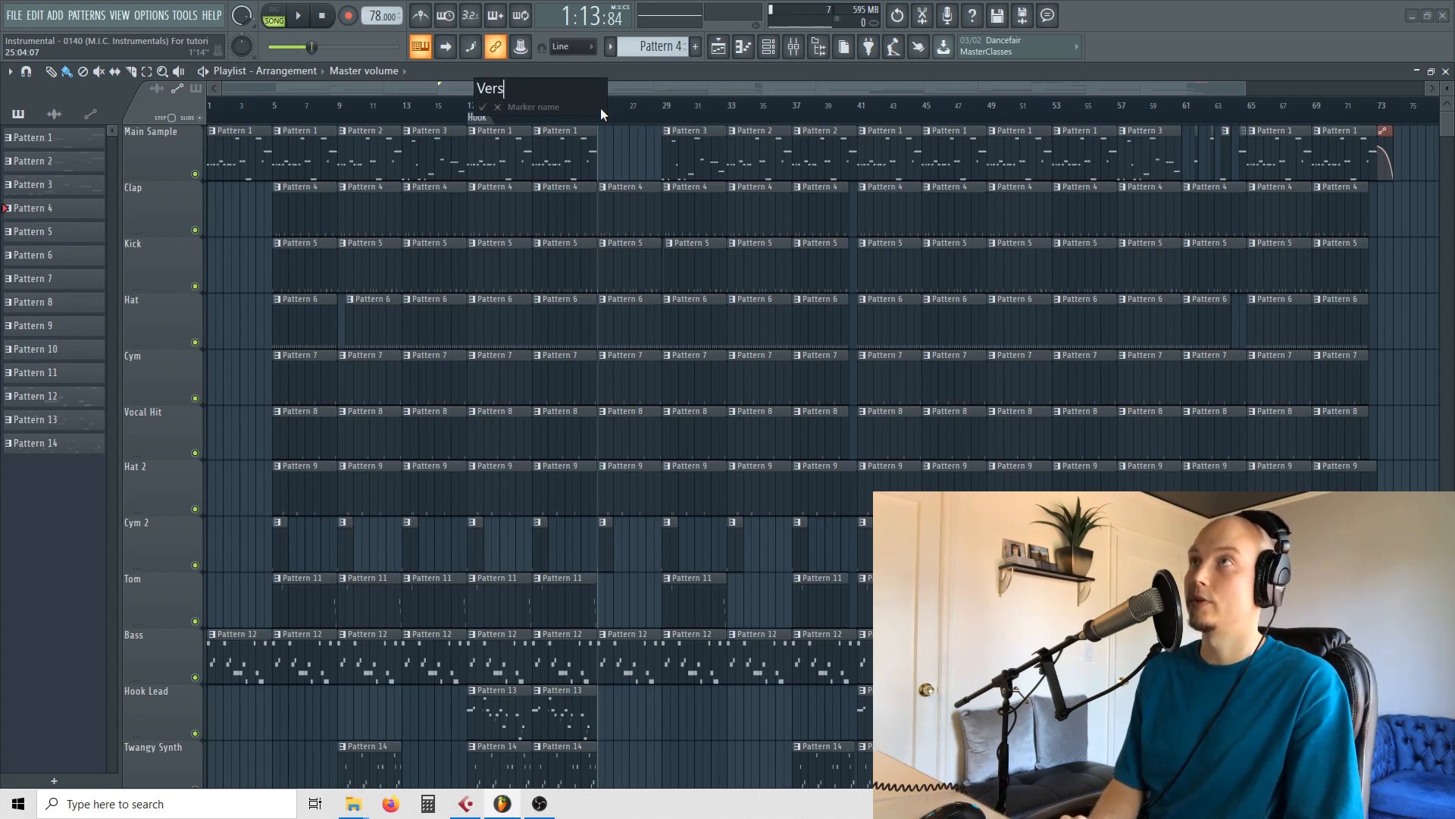
type("e")
key("Return")
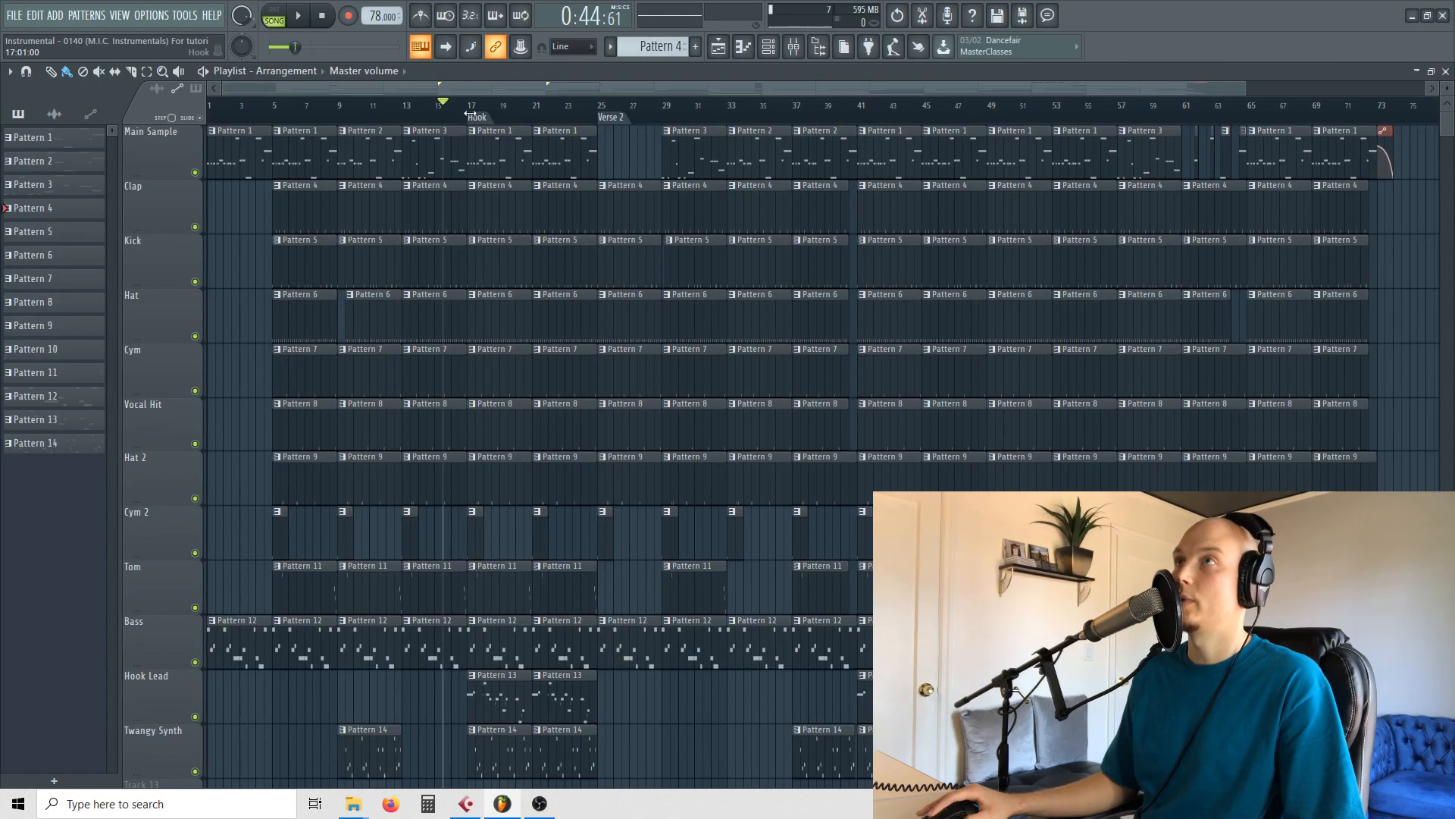
Delete the Hook and Verse 2 markers from the Playlist and move the playhead to bar 5
right_click(469, 115)
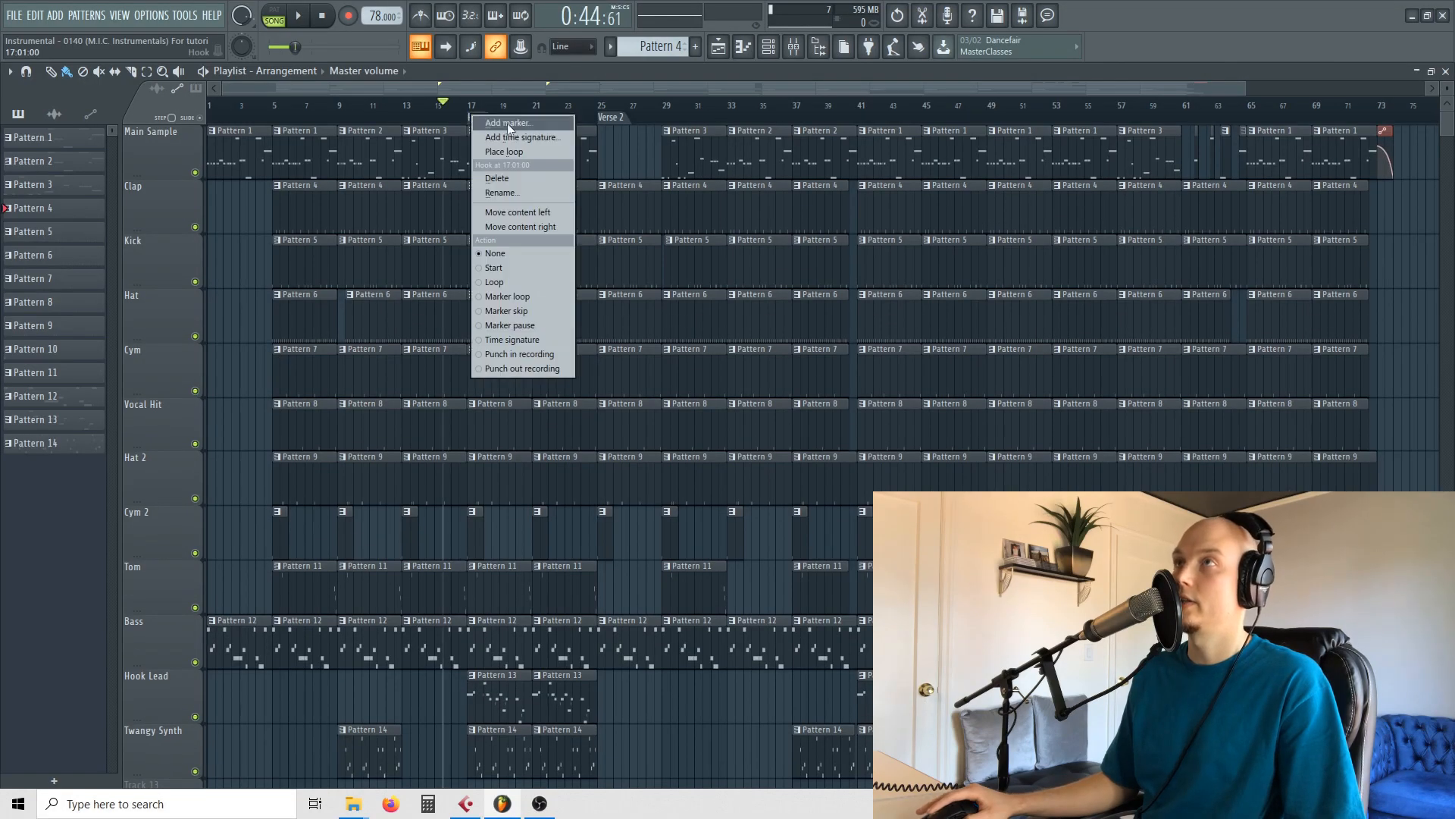
left_click(526, 180)
right_click(602, 118)
left_click(629, 182)
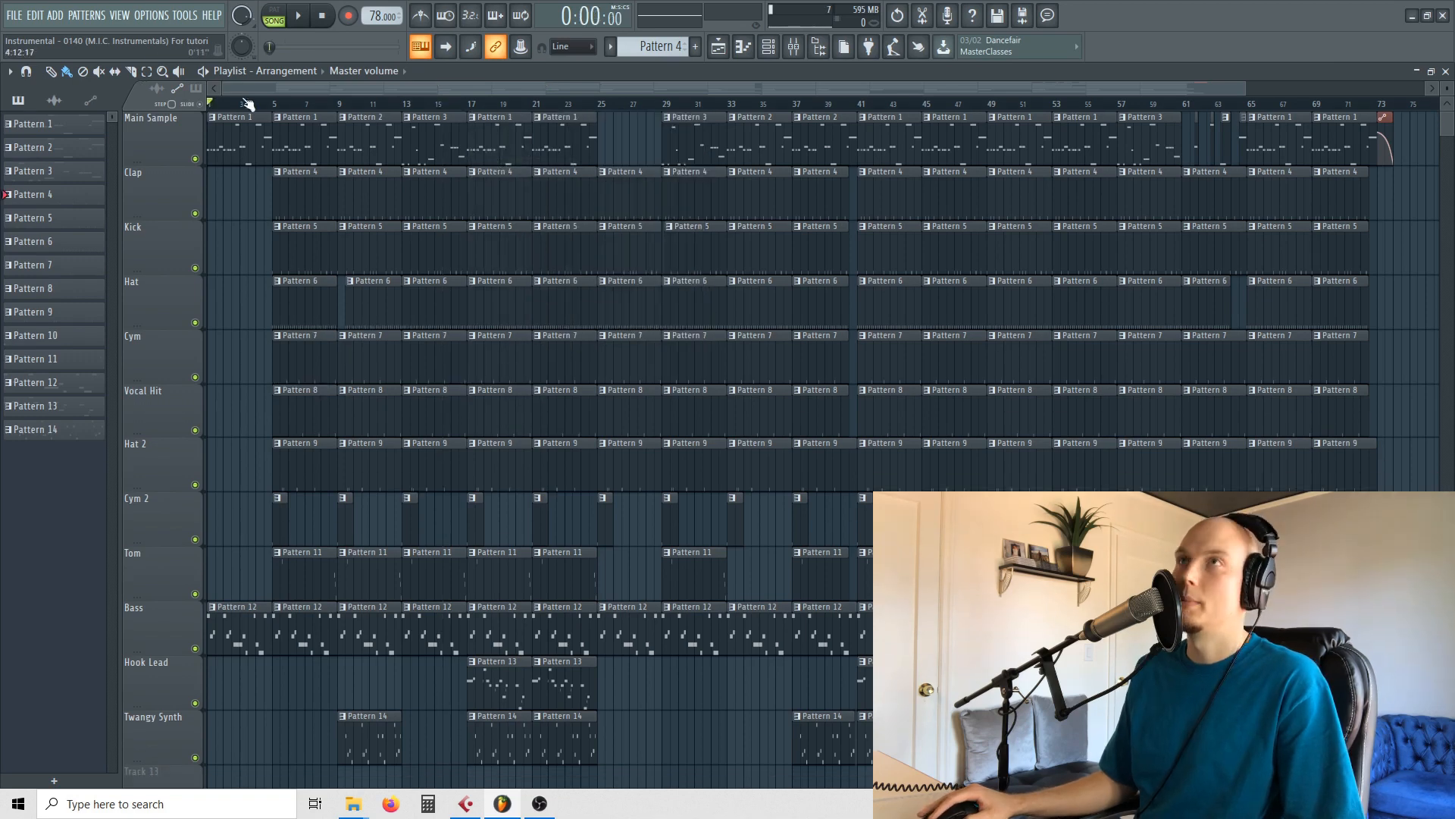
left_click(273, 103)
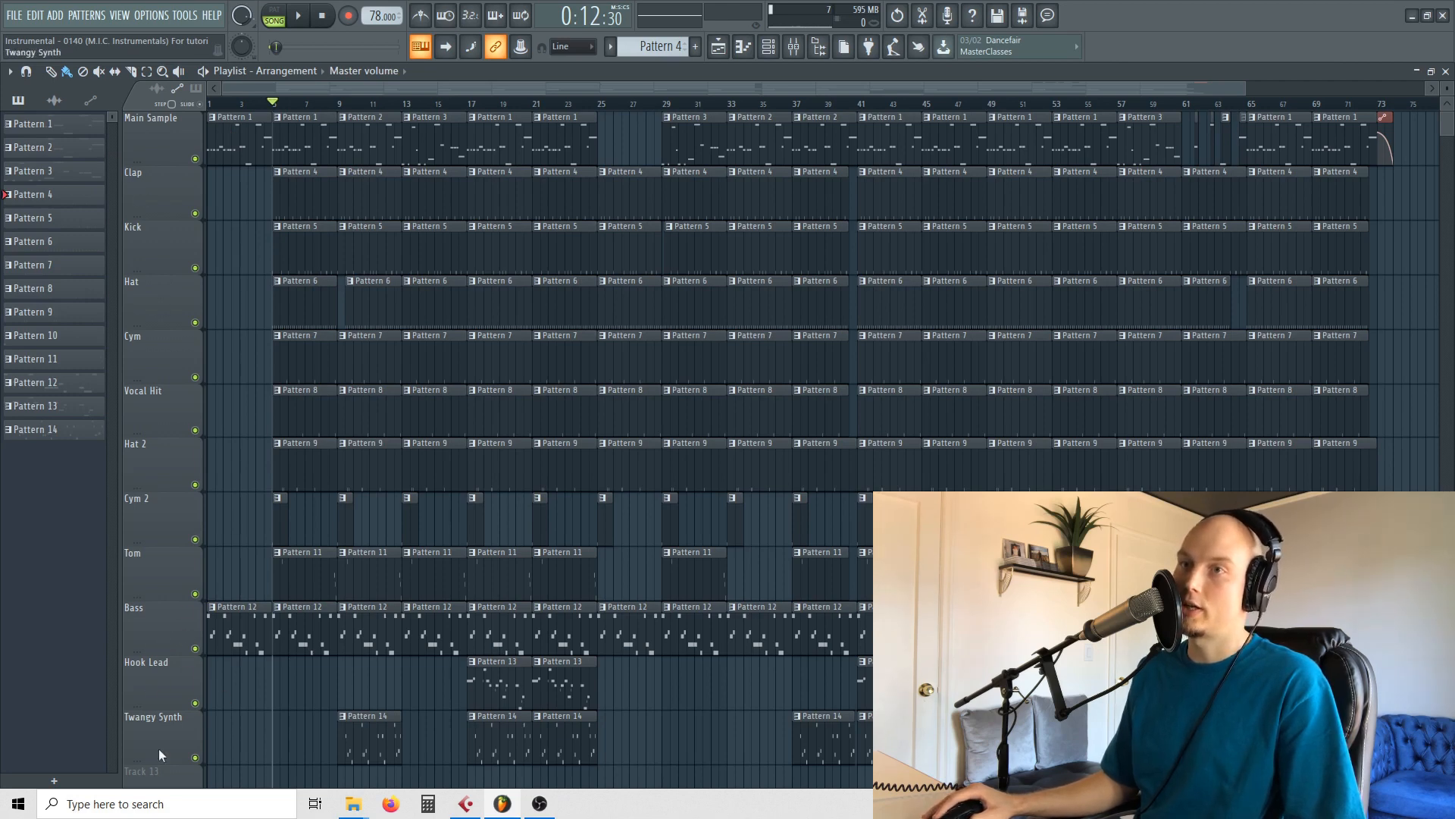
Play the arrangement from bar 5 to review the first verse section
scroll(534, 599, "down", 2)
scroll(534, 584, "up", 2)
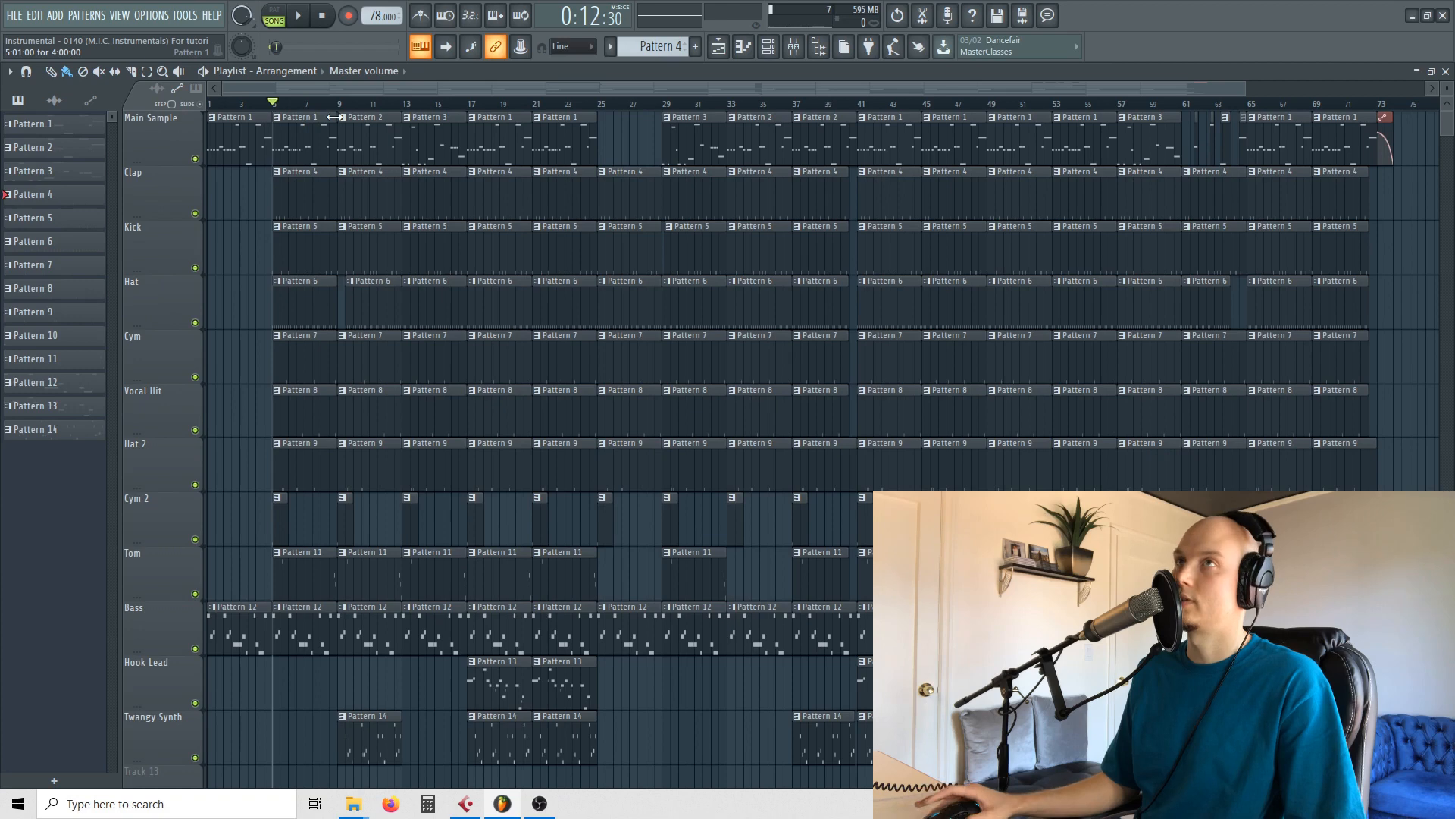
key("space")
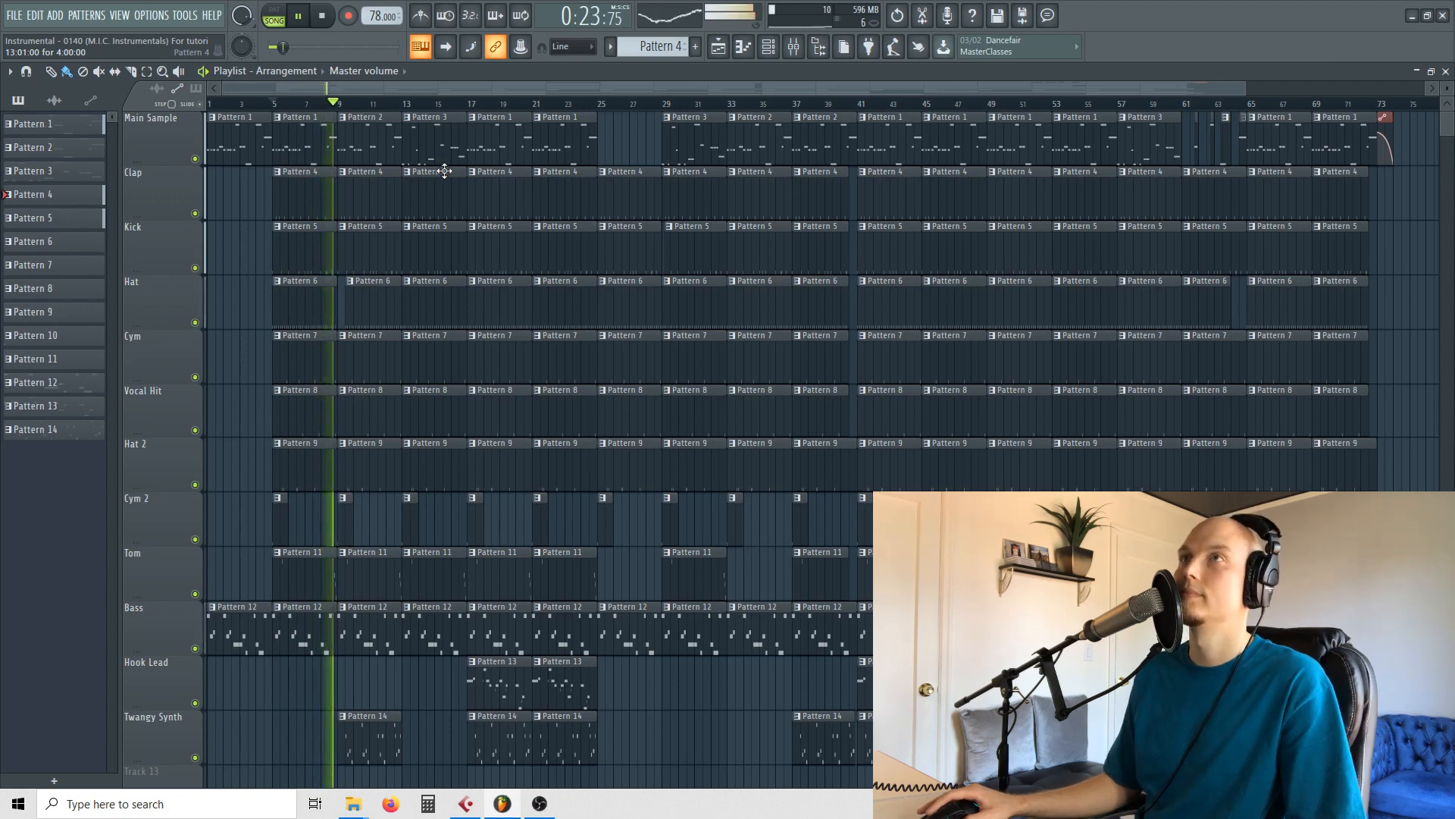
key("space")
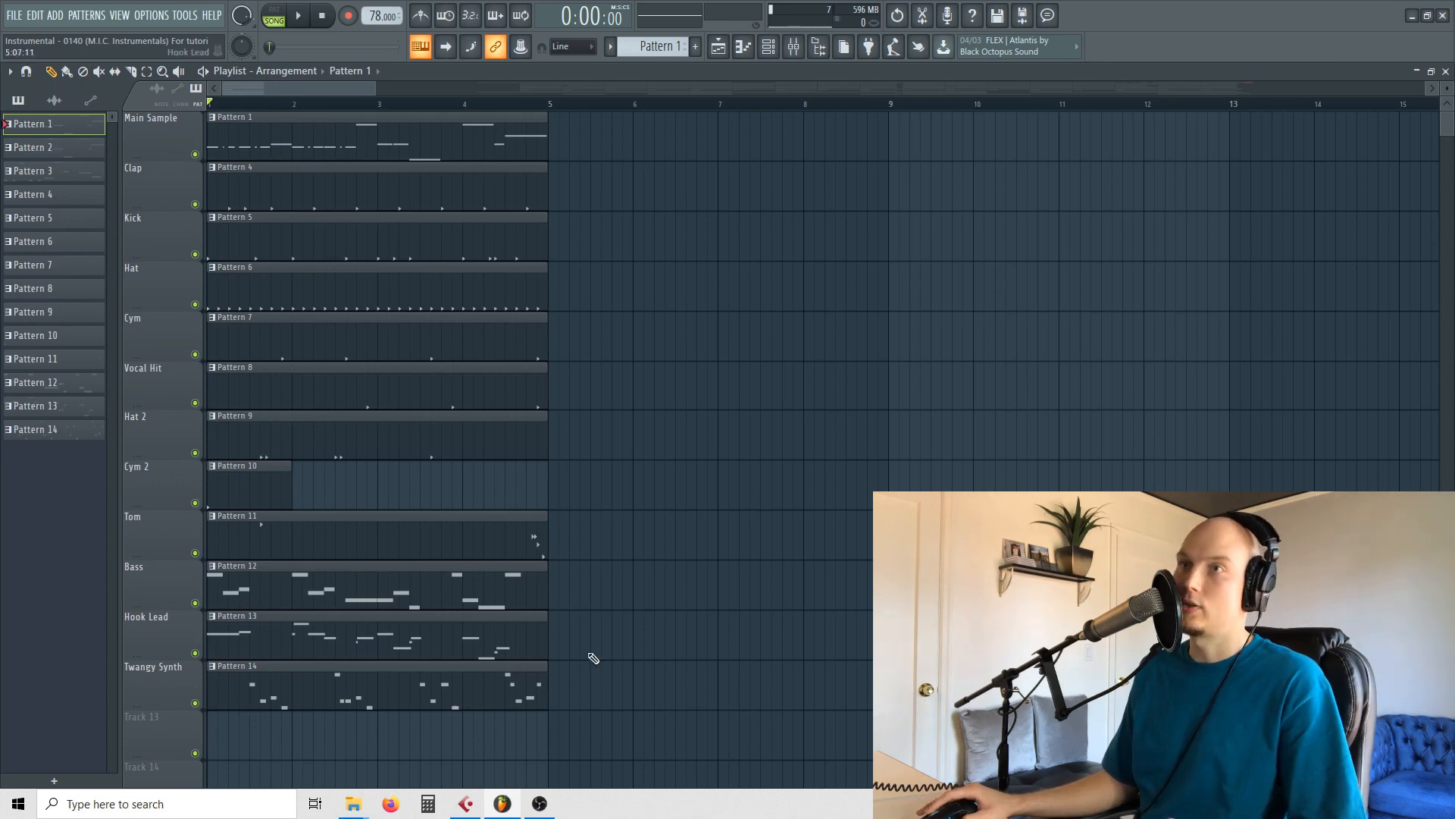
Highlight the hook section by selecting bars 17 to 25 on the Playlist timeline
scroll(579, 647, "down", 5)
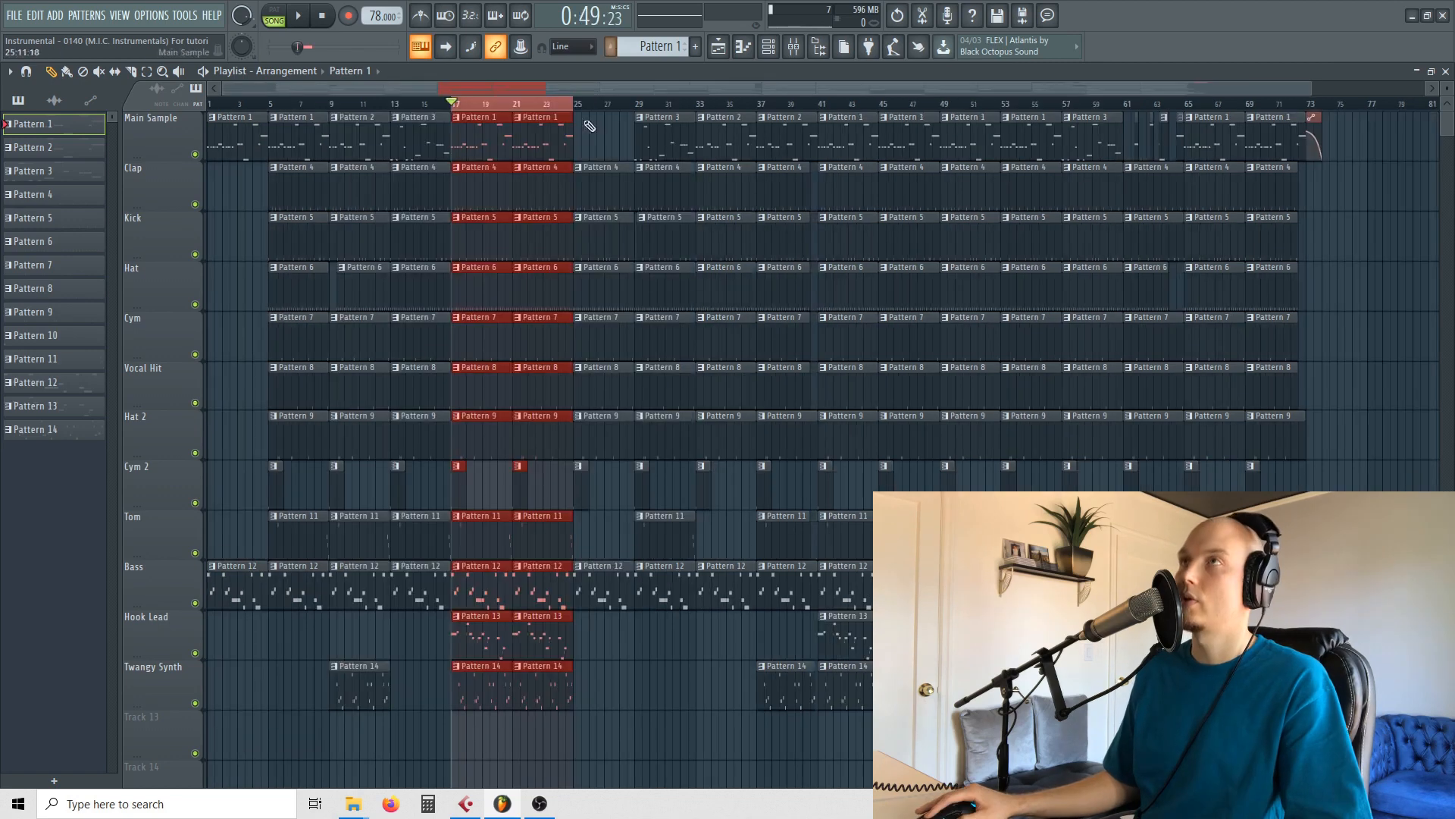
left_click(497, 104)
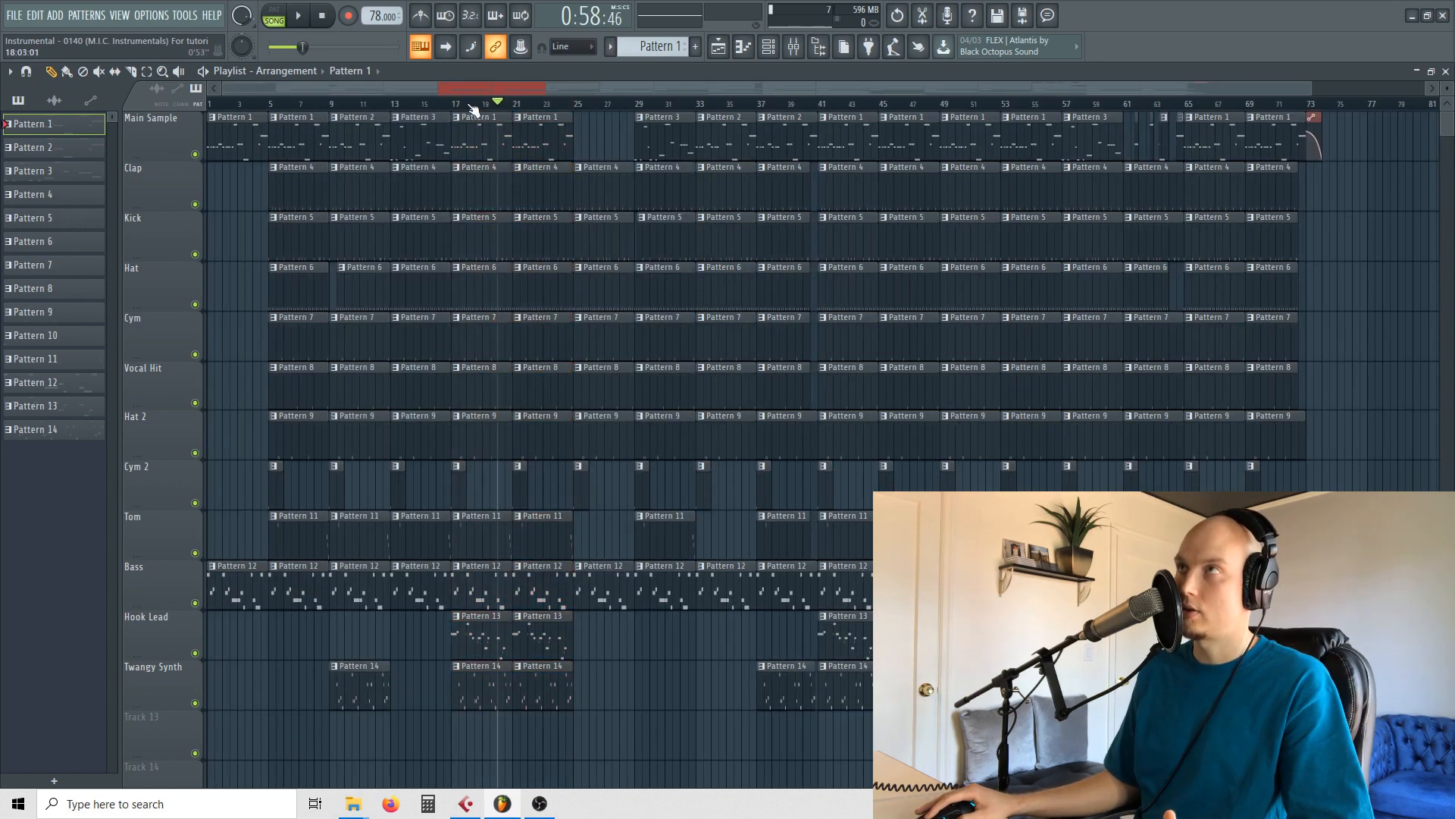
left_click_drag(452, 104, 573, 103)
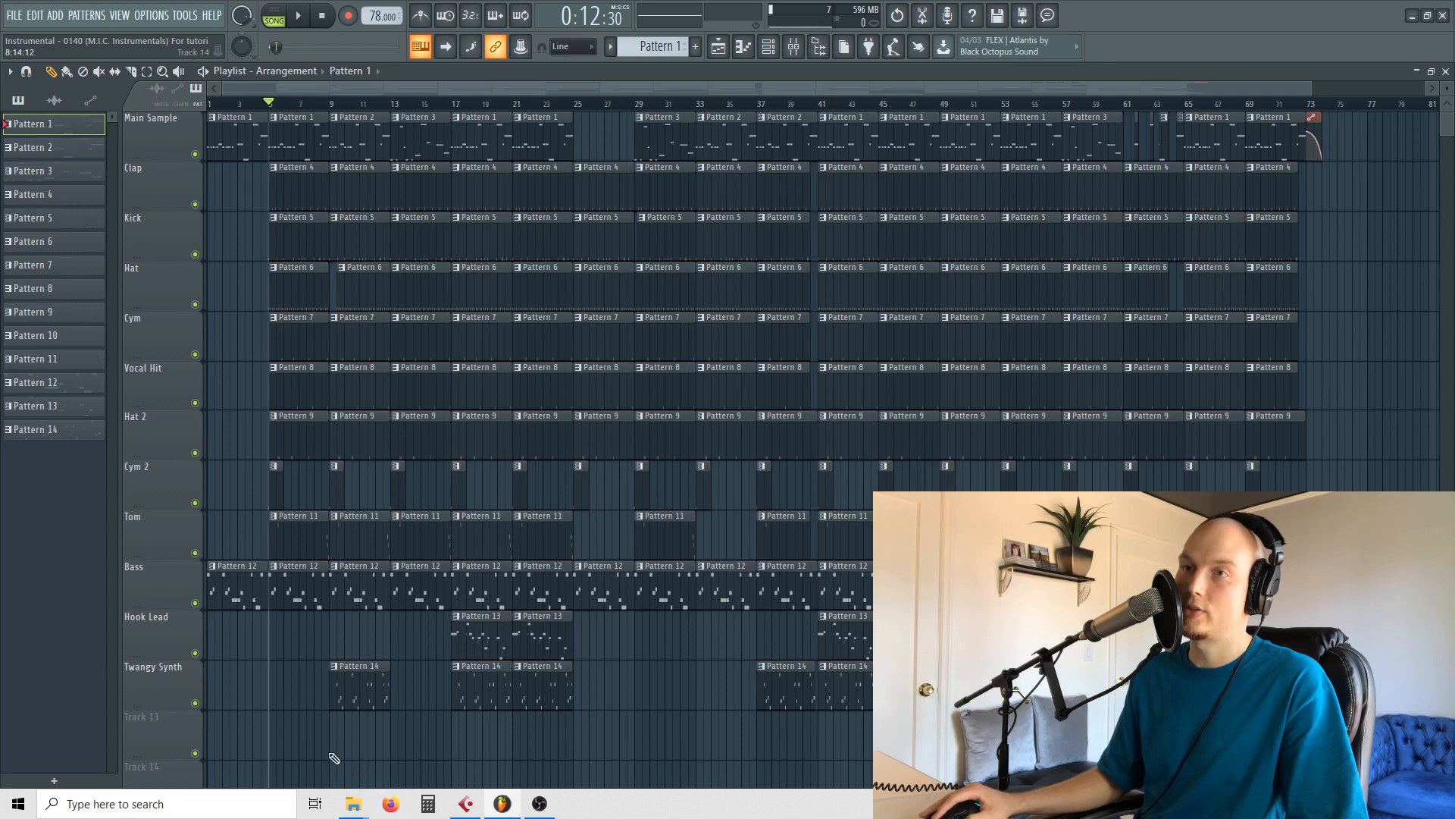
Play the arrangement from bar 9 and briefly solo the Twangy Synth track
left_click(336, 102)
key("space")
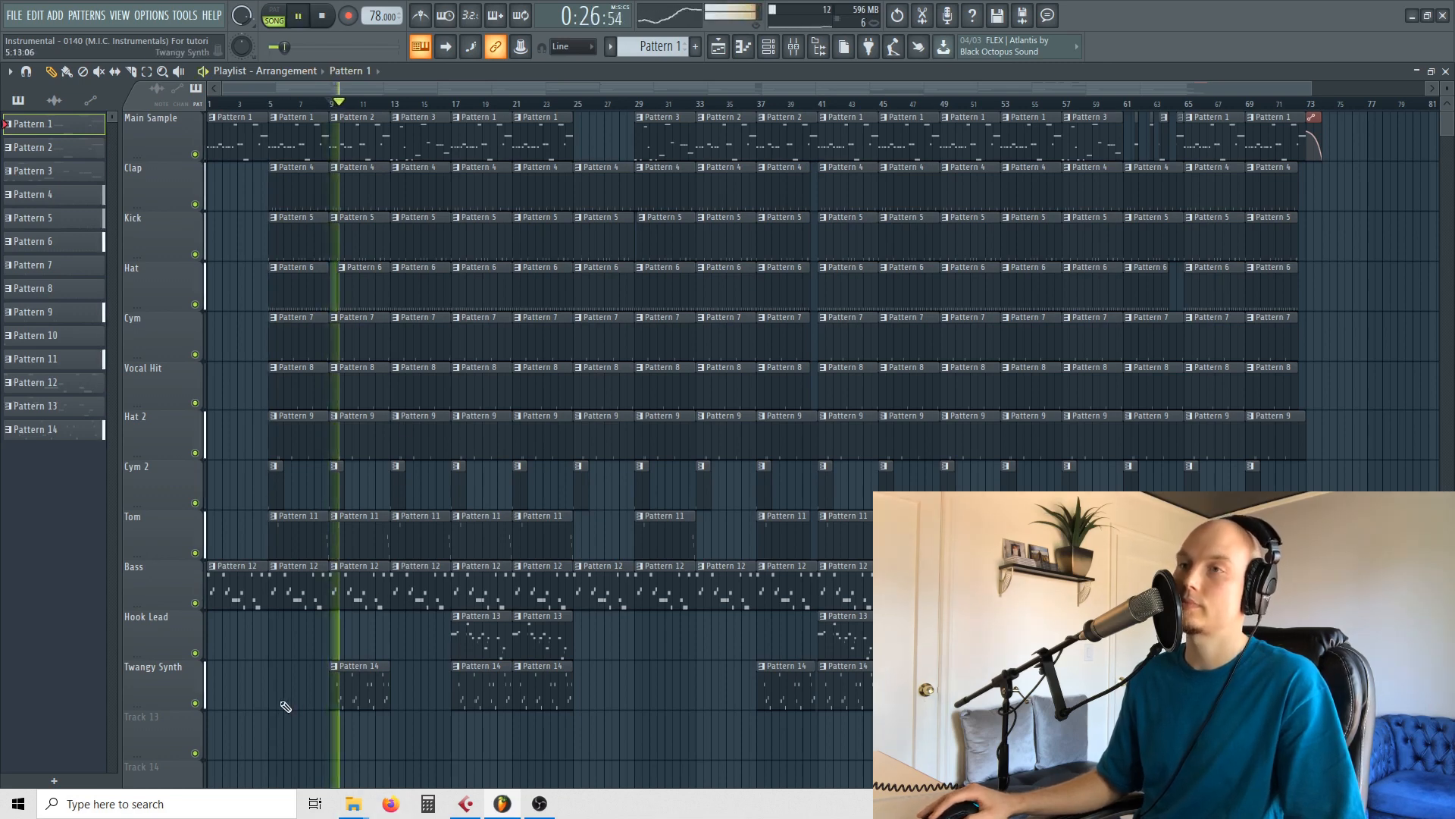
right_click(195, 703)
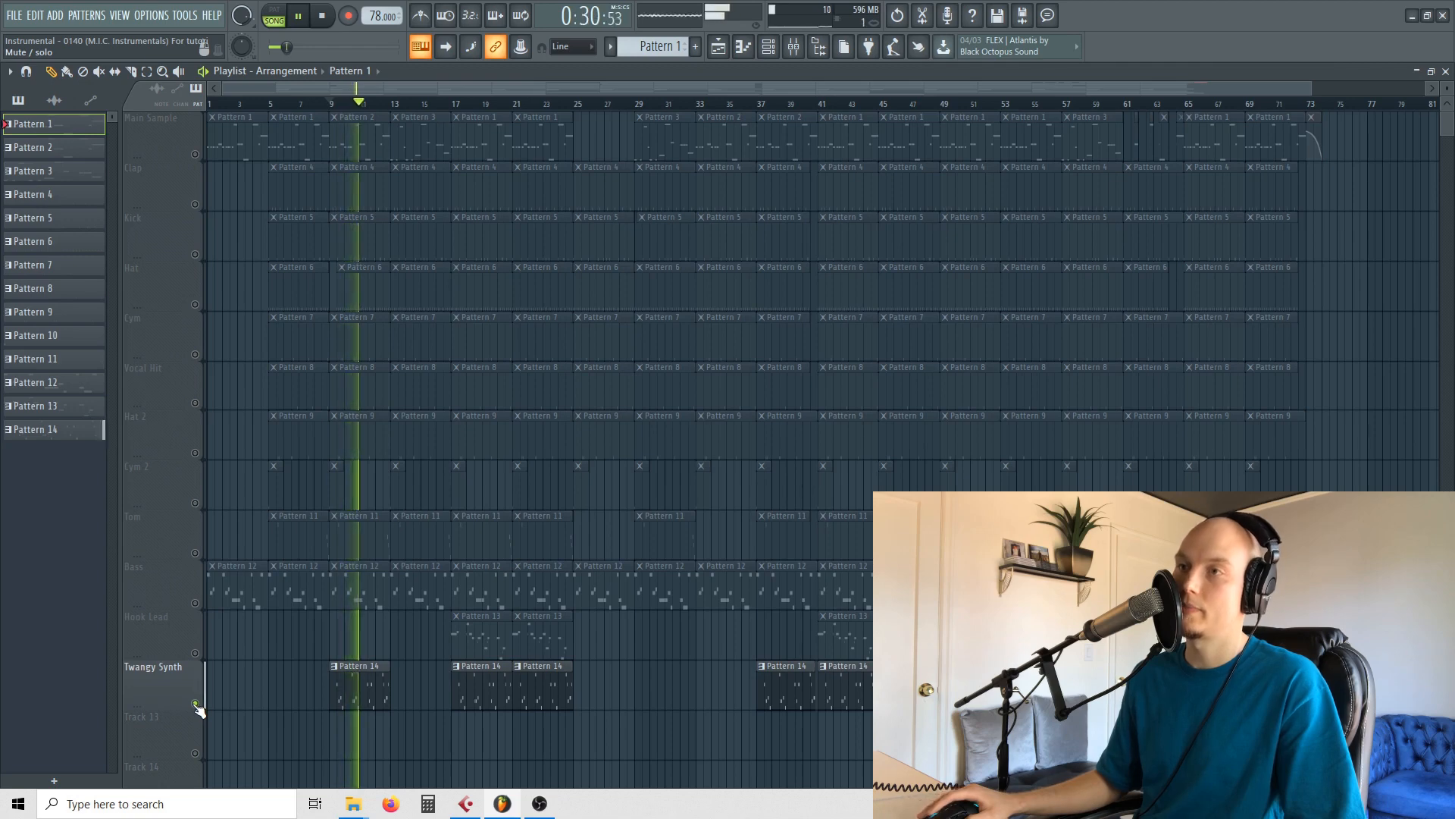
right_click(195, 702)
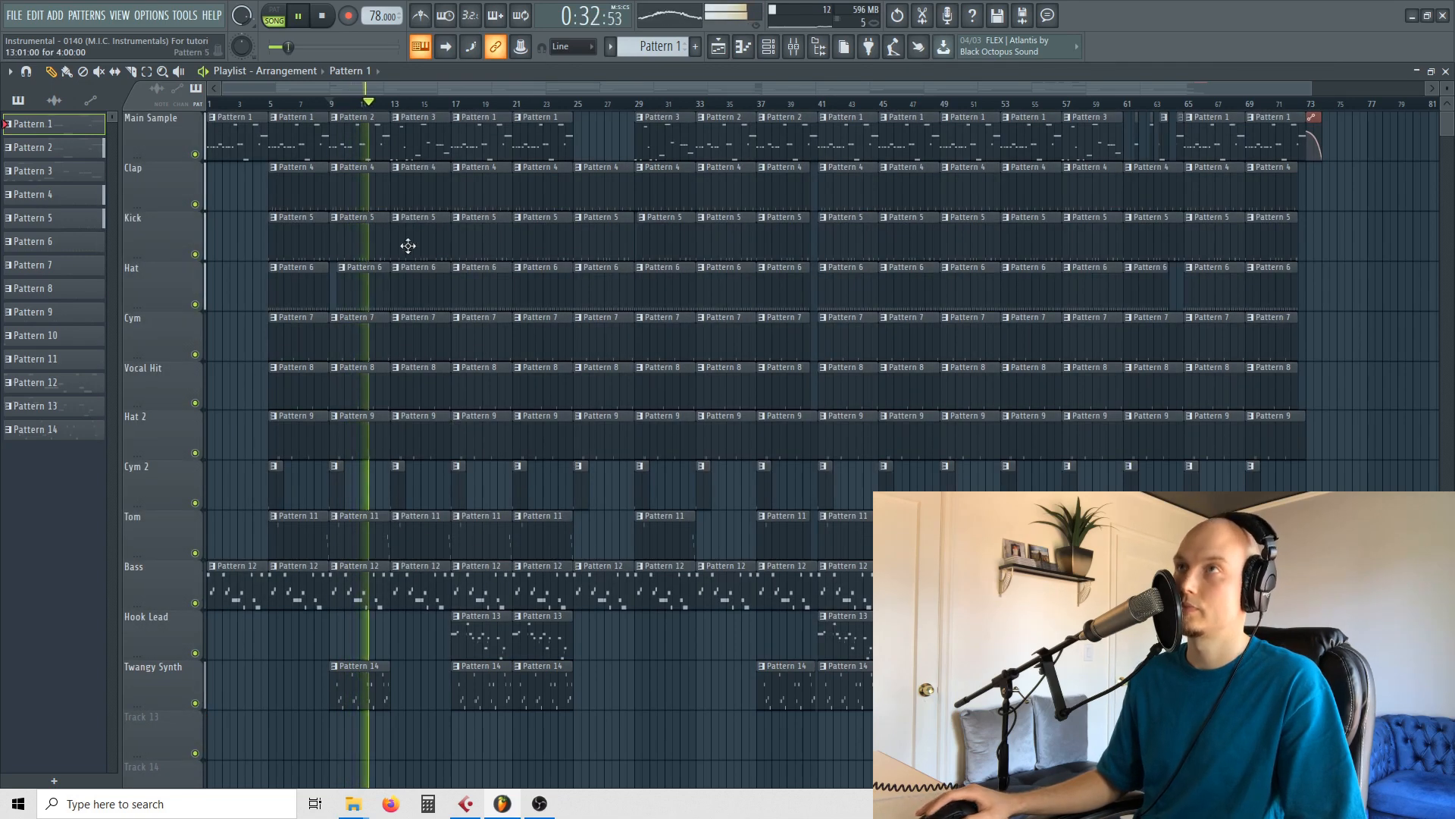
key("space")
Play the hook from bar 17 and solo the Hook Lead track to hear its melody alone
left_click(457, 102)
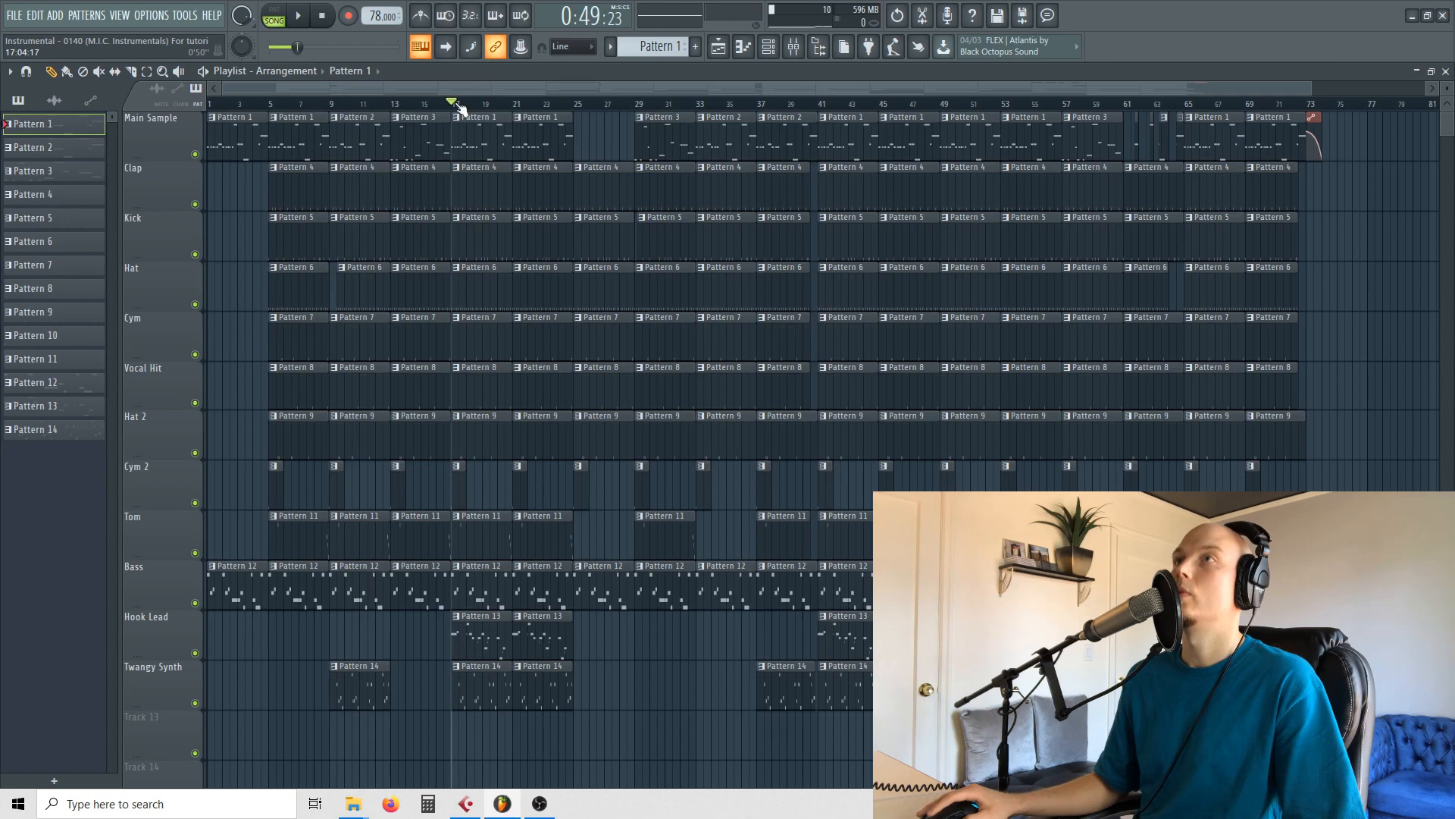
key("space")
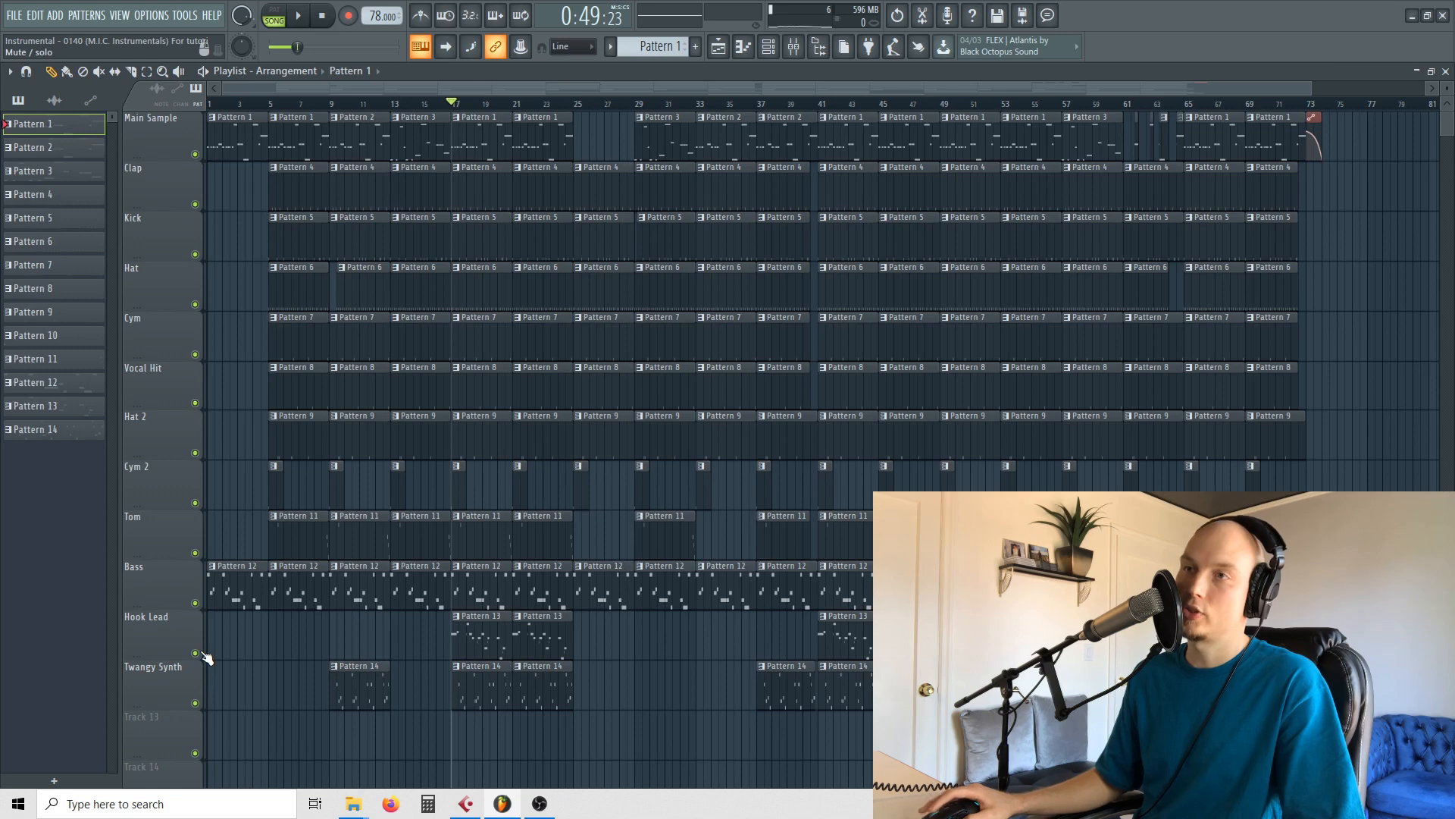
left_click(195, 654, "ctrl")
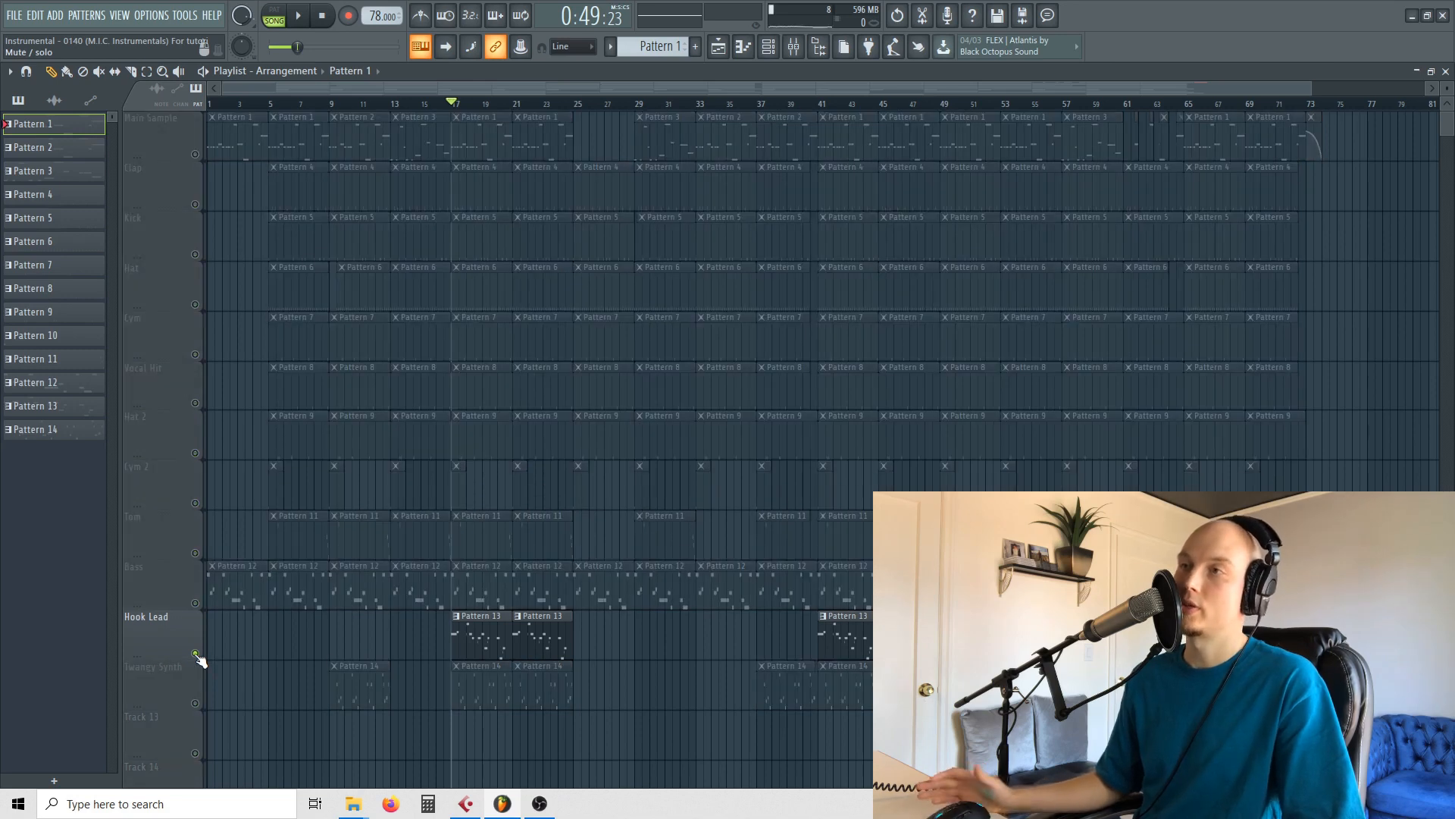
key("space")
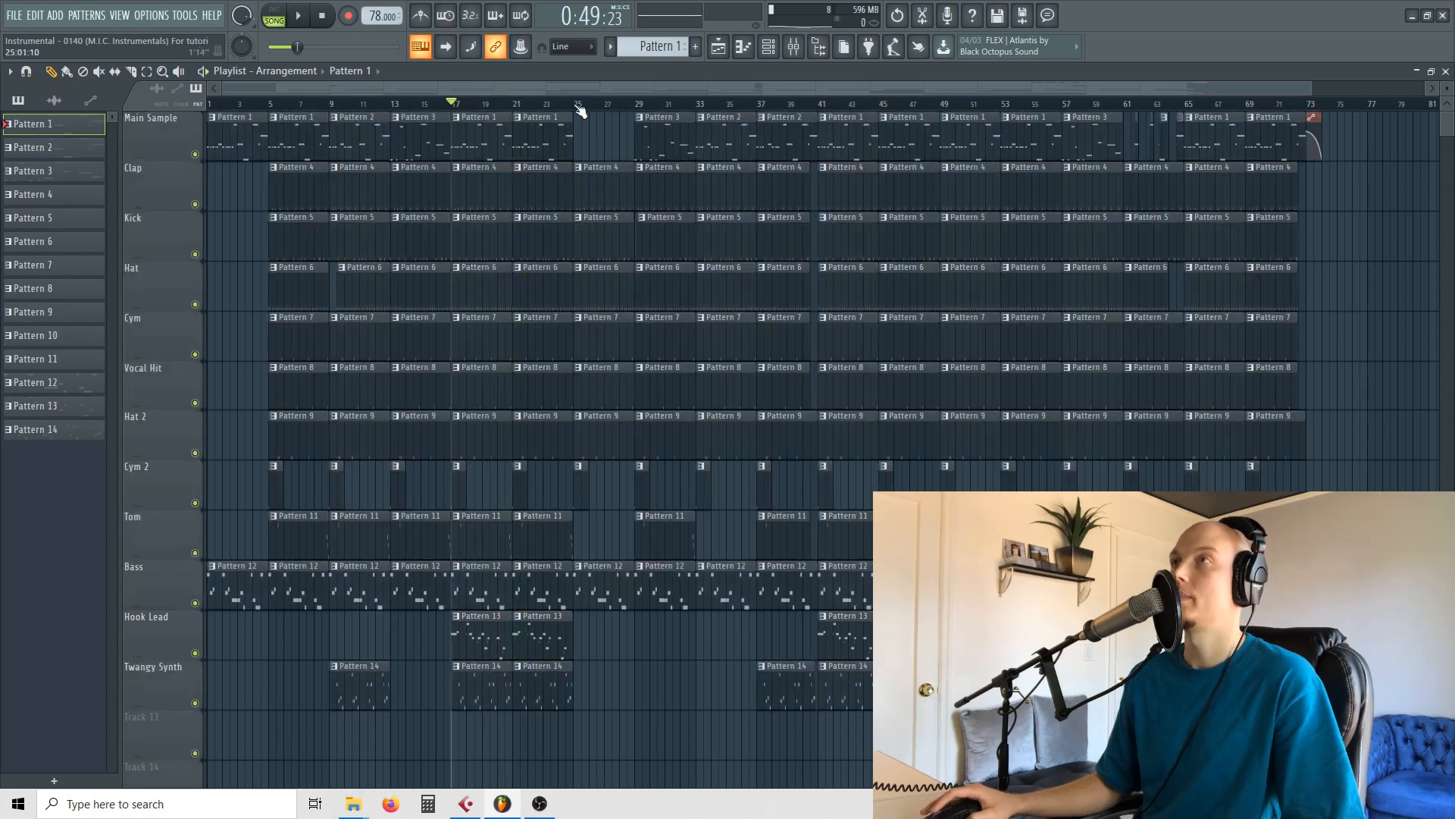
Play the second verse section from bar 25
left_click(577, 107)
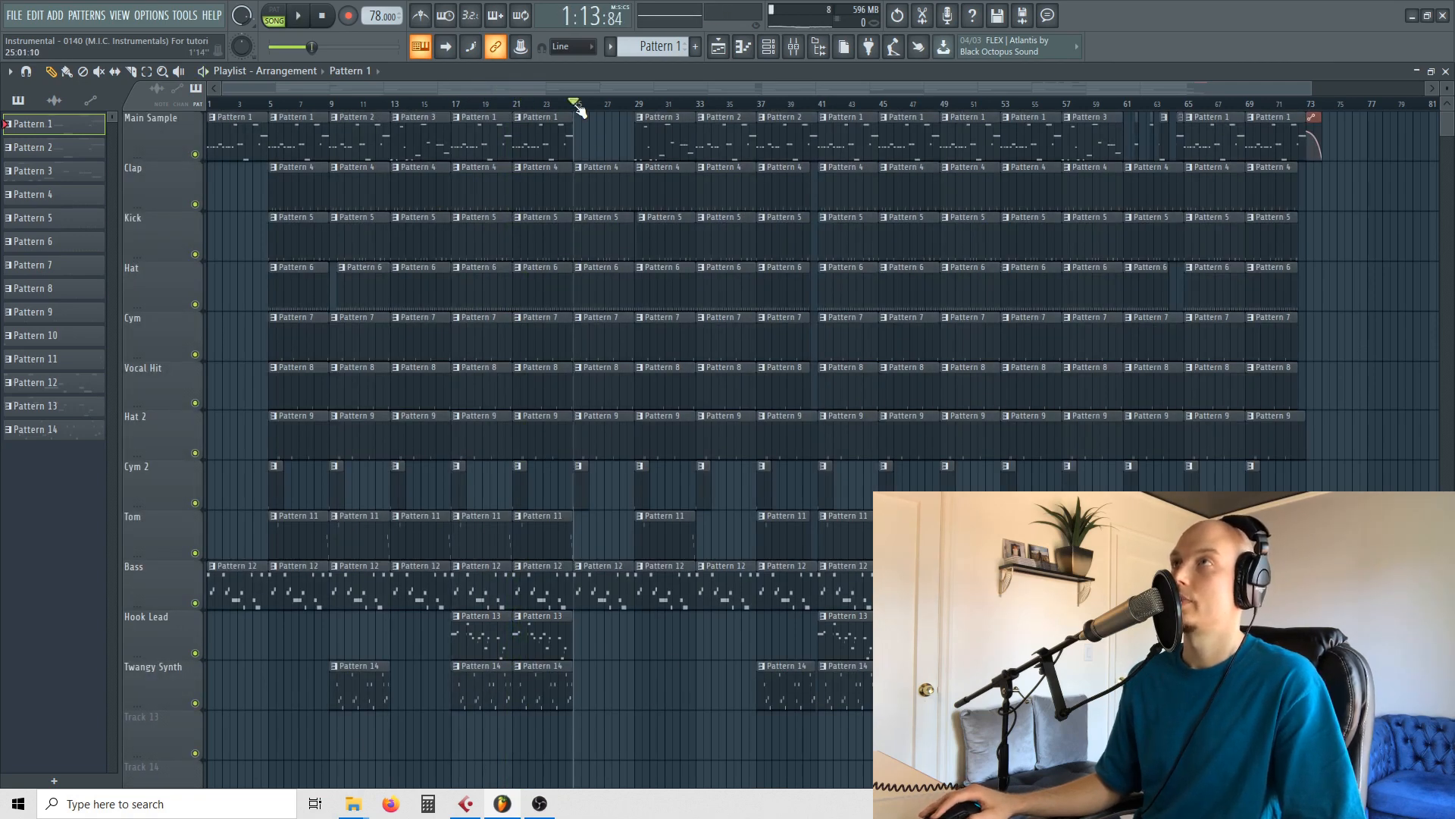
key("space")
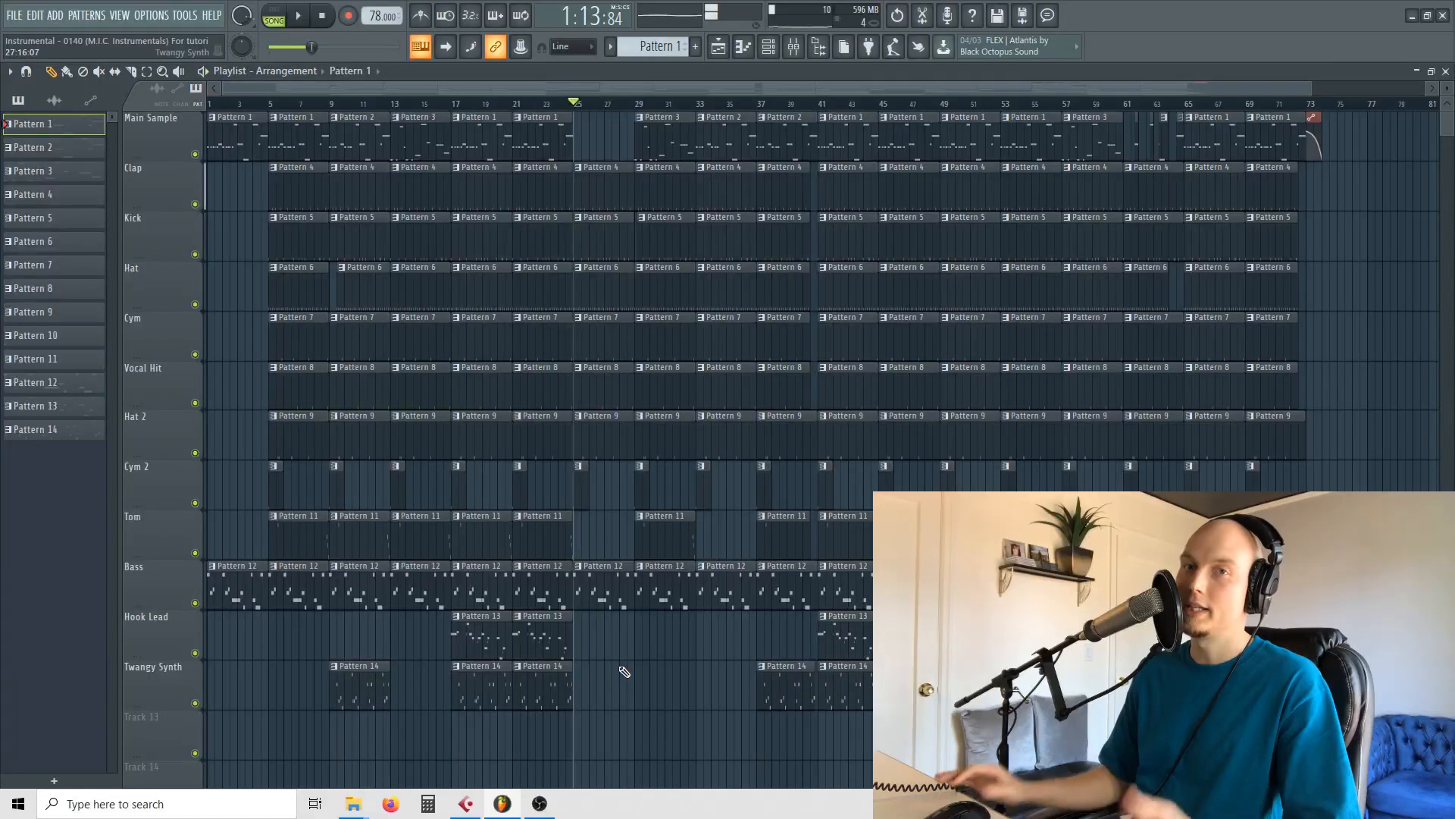
key("space")
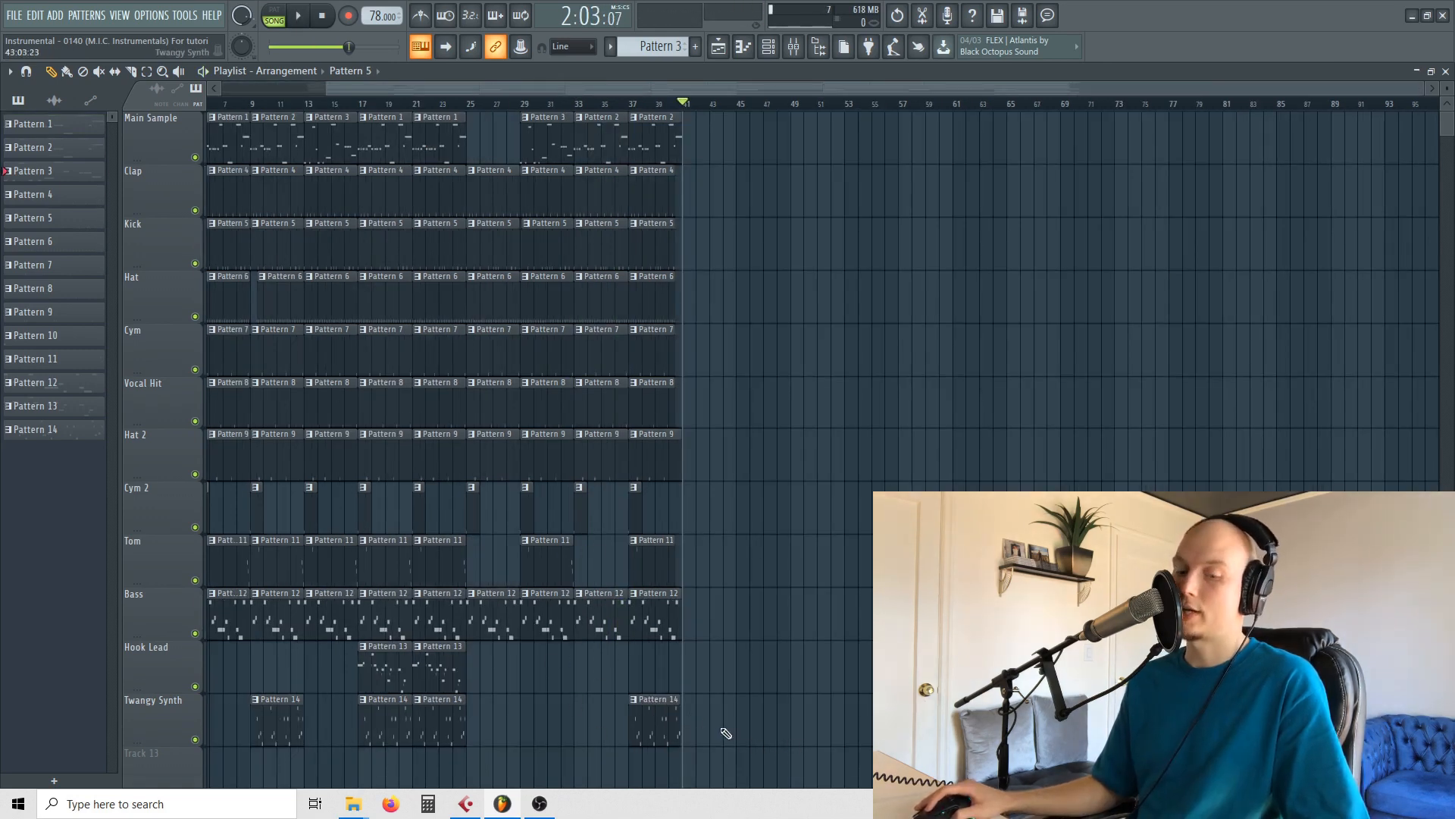
Duplicate all clips from bar 17 through bar 40 to bar 41, and delete a Bass and a Main Sample clip from the copy
left_click_drag(760, 768, 365, 115)
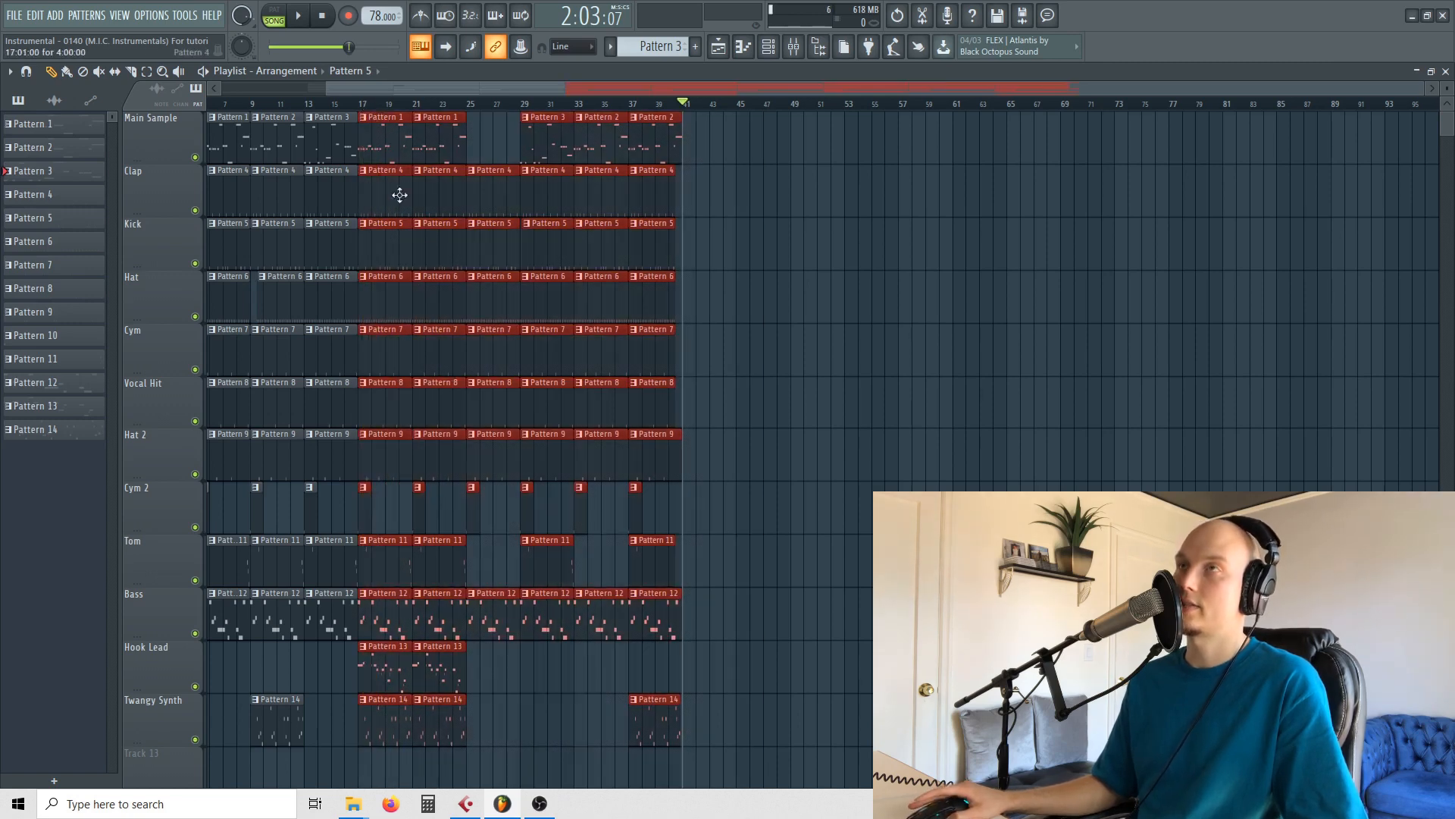
left_click_drag(378, 142, 703, 114)
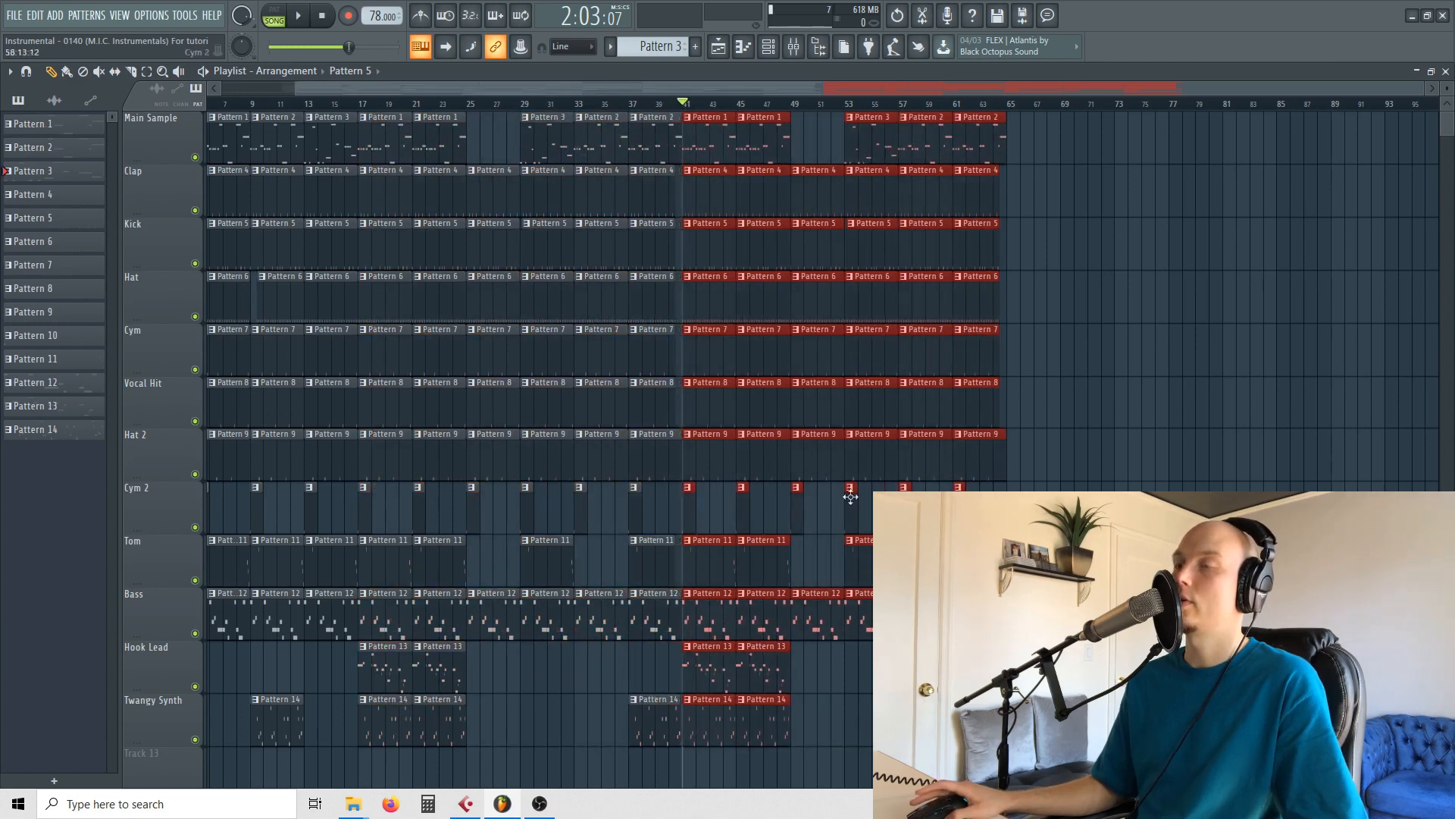
left_click(1209, 614, "ctrl")
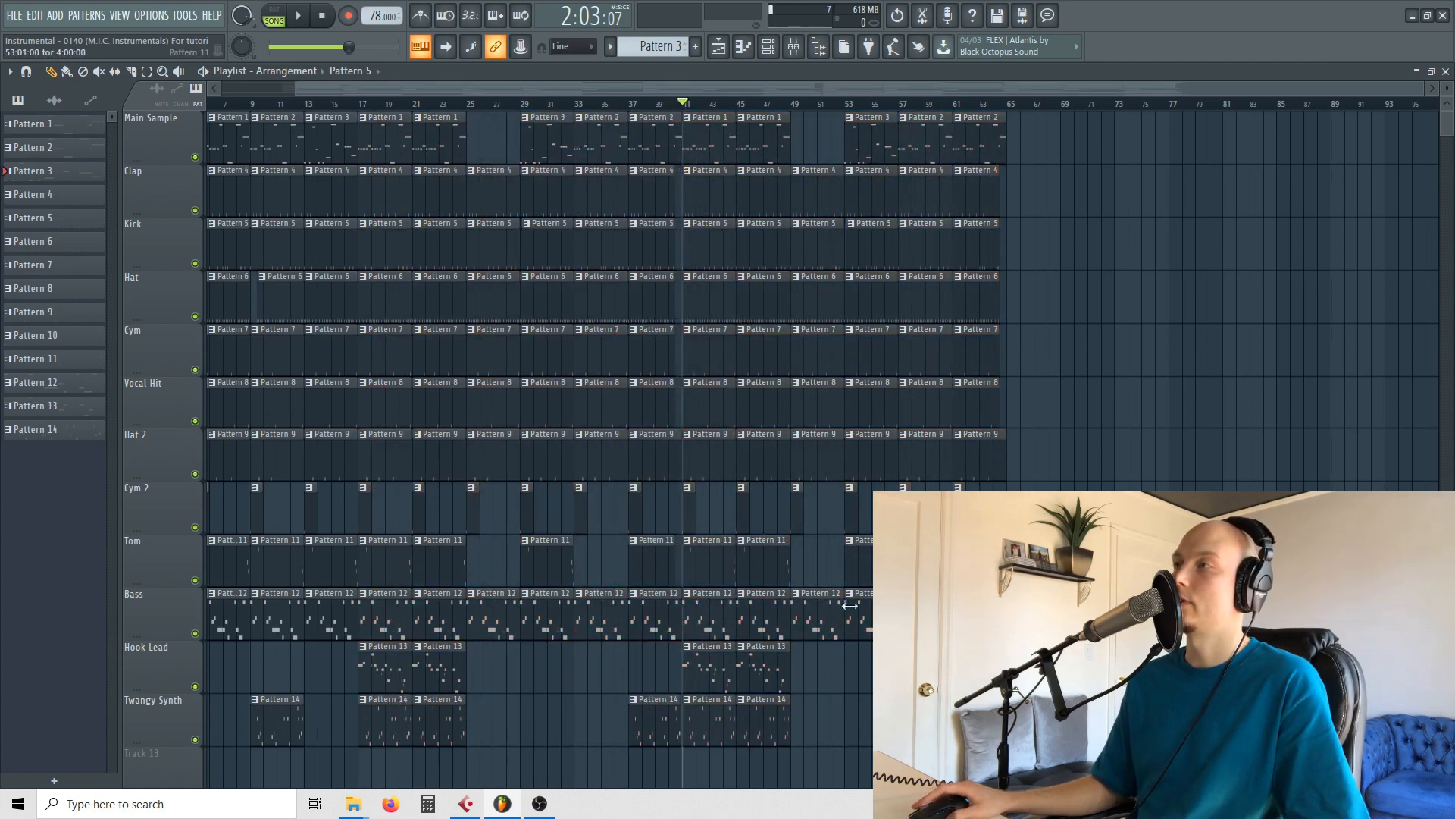
right_click(811, 621)
right_click(870, 146)
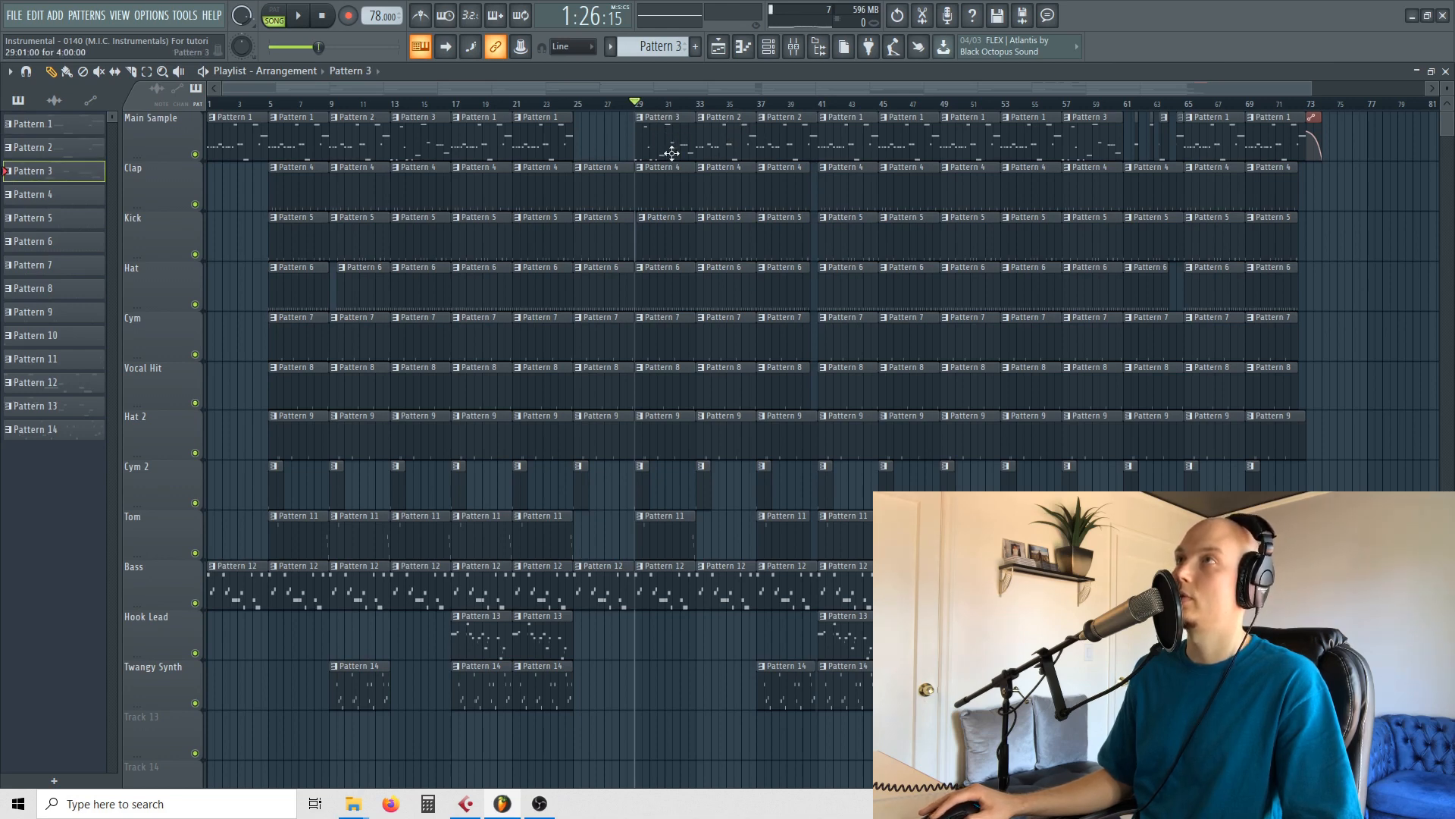
Open the Main Sample's Pattern 1 in the Piano roll and step through the neighbouring patterns to compare their notes
double_click(538, 137)
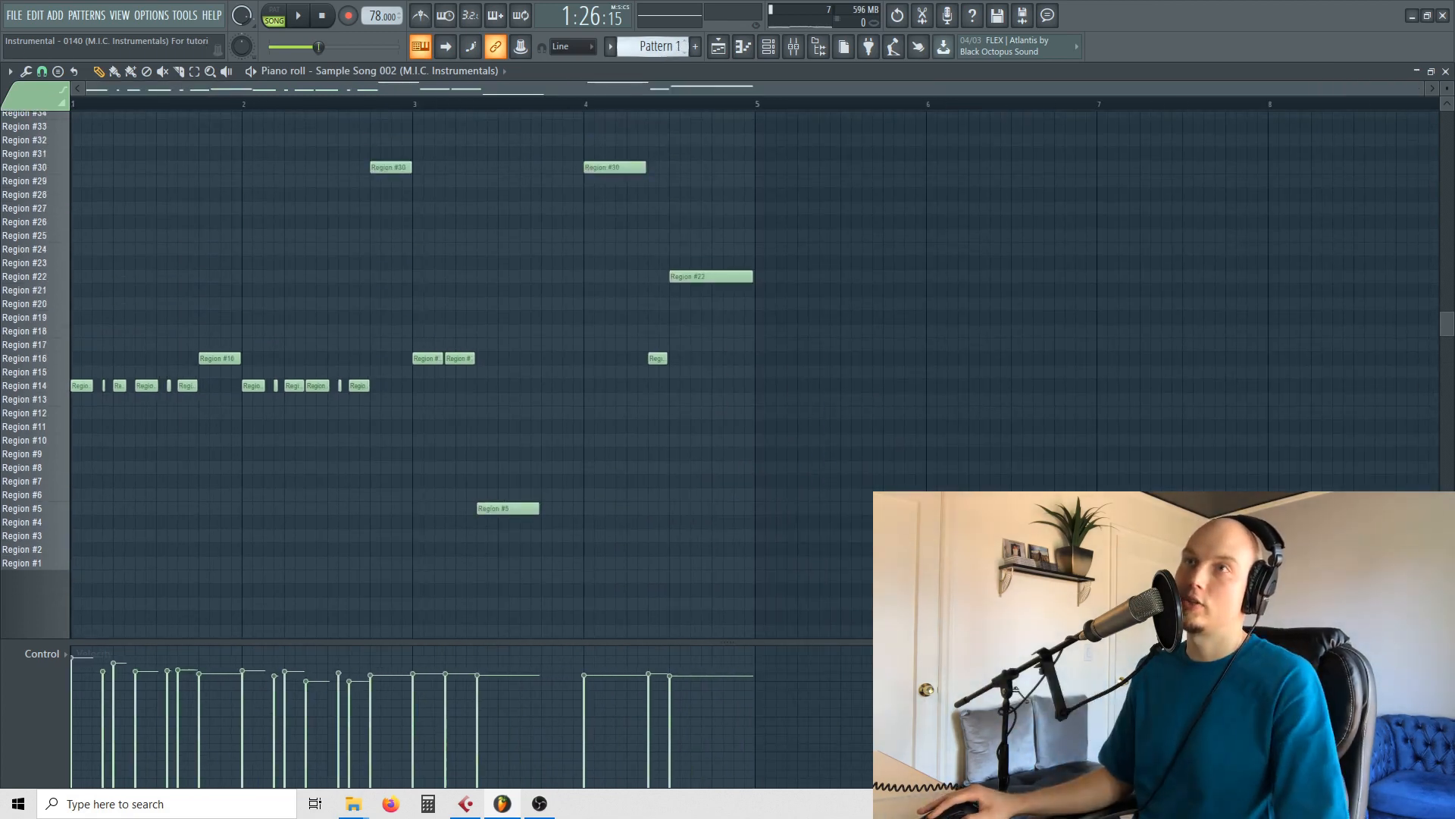
key("KP_Add")
key("KP_Add")
key("KP_Subtract")
key("KP_Add")
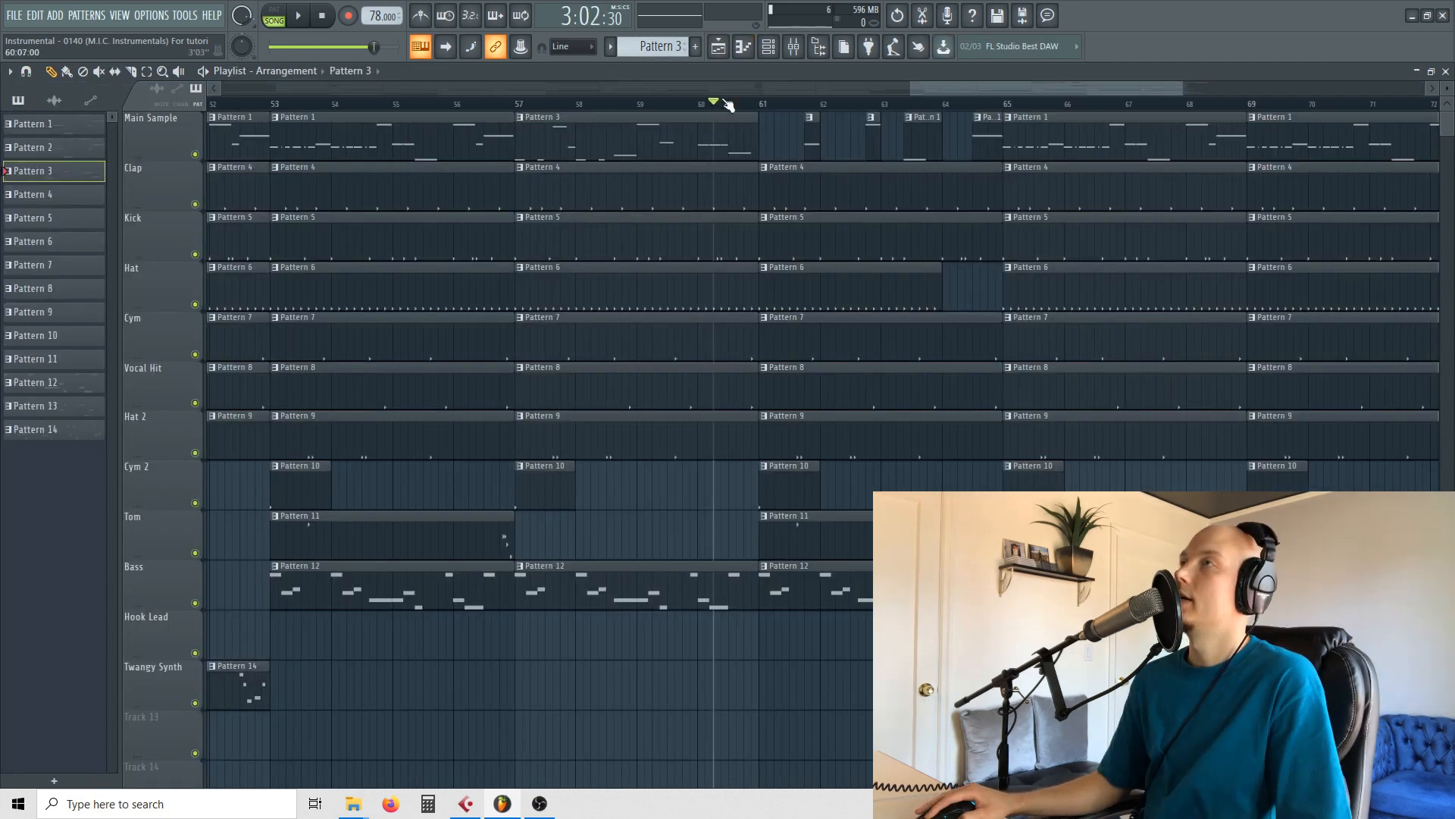
Review the dropouts in the arrangement around bars 61, 41 and 9, playing the transitions into bars 41 and 9
mouse_move(724, 101)
left_mouse_down()
mouse_move(940, 103)
mouse_move(800, 103)
mouse_move(735, 123)
mouse_move(786, 107)
mouse_move(907, 122)
left_mouse_up()
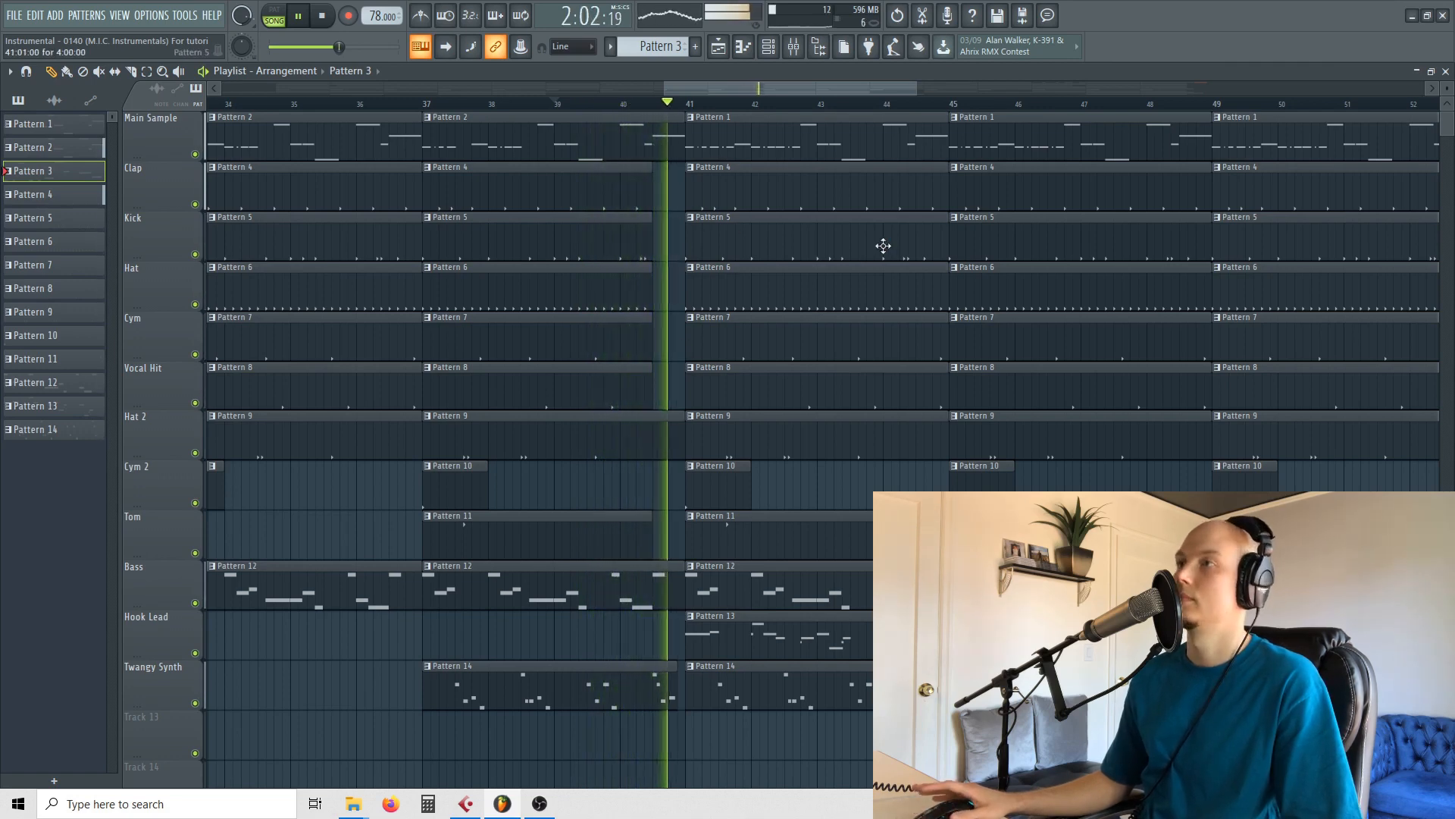
key("space")
scroll(856, 466, "down", 5)
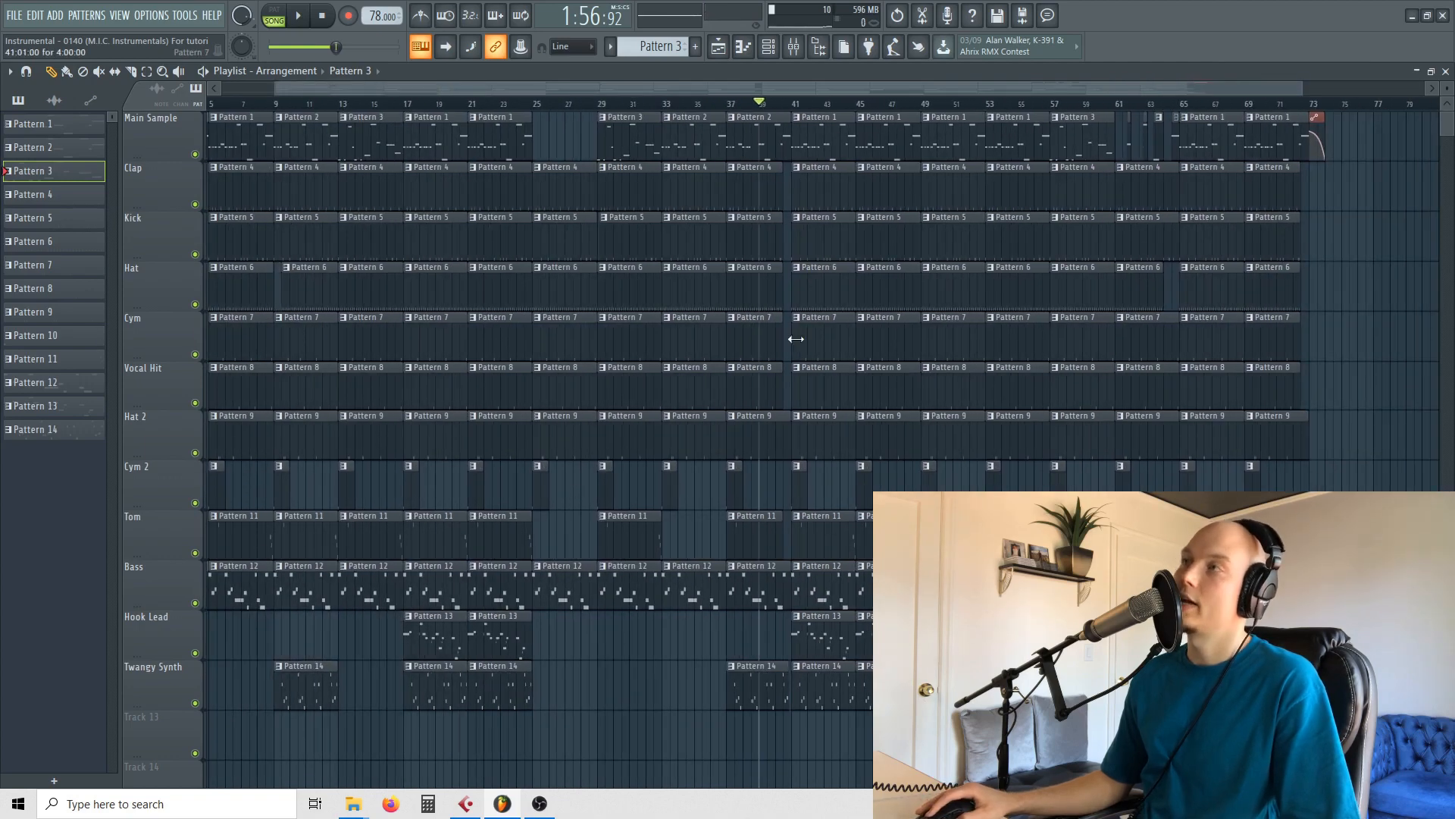
scroll(542, 425, "up", 6)
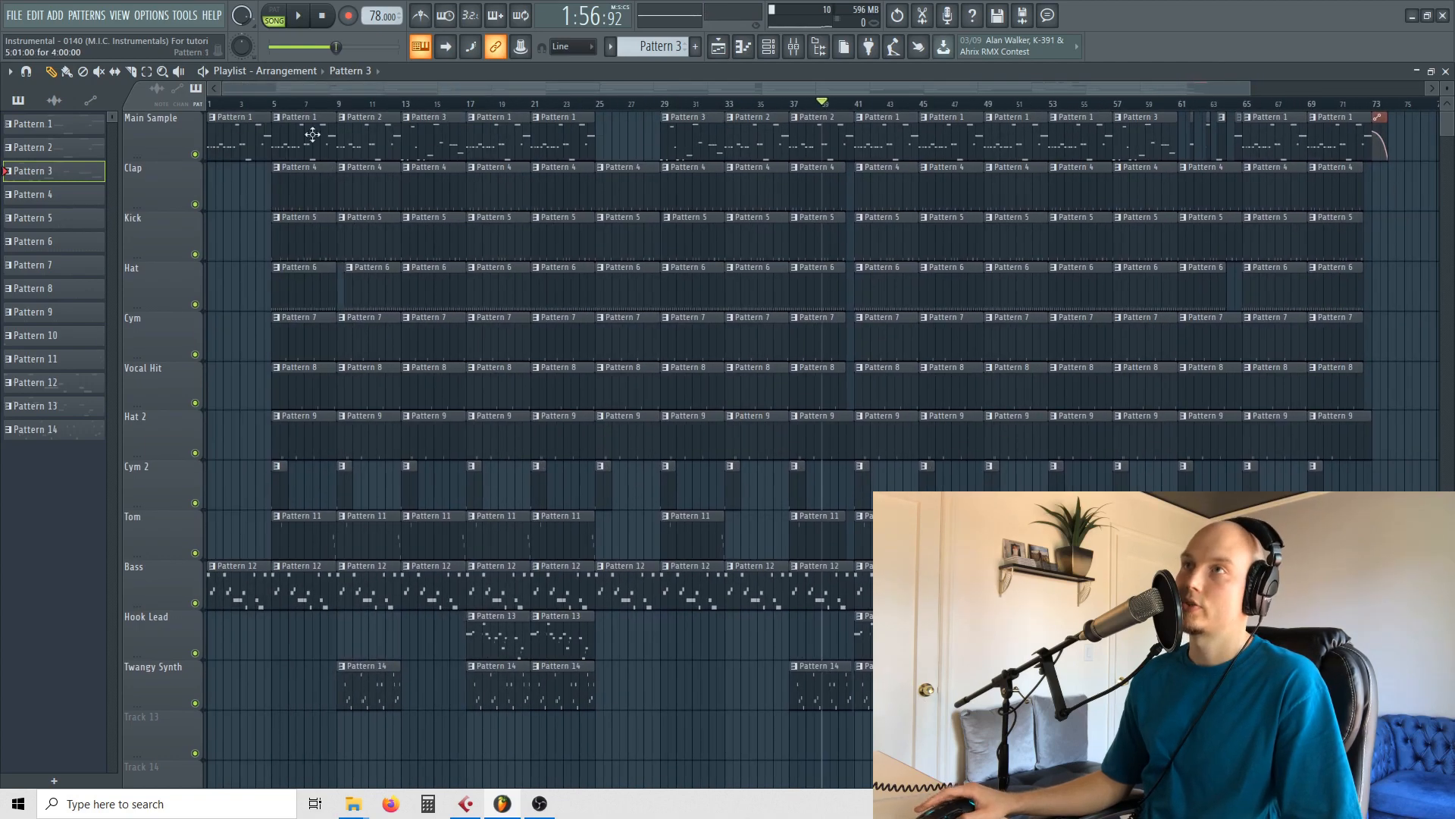
left_click_drag(354, 118, 351, 126)
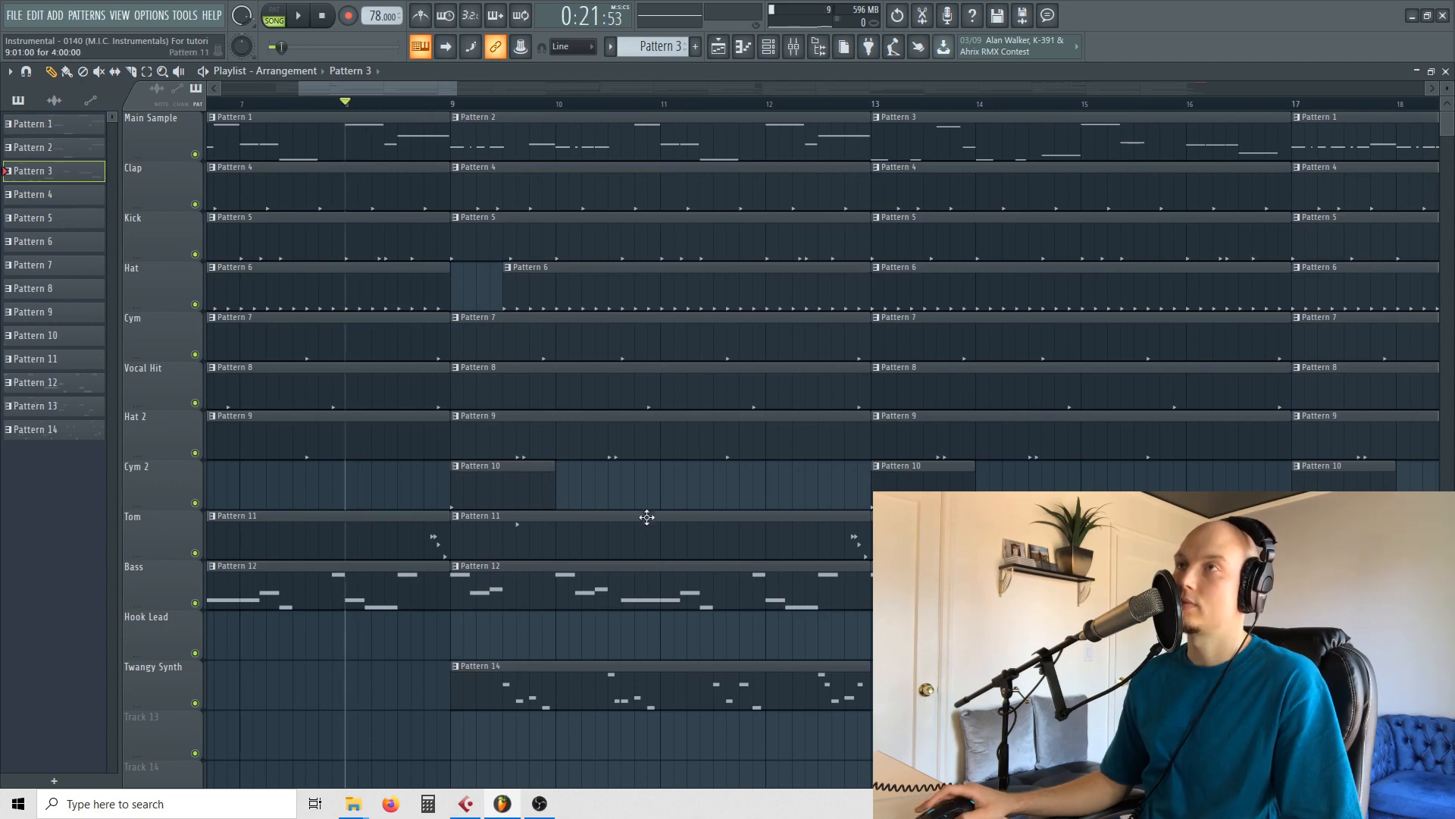
key("space")
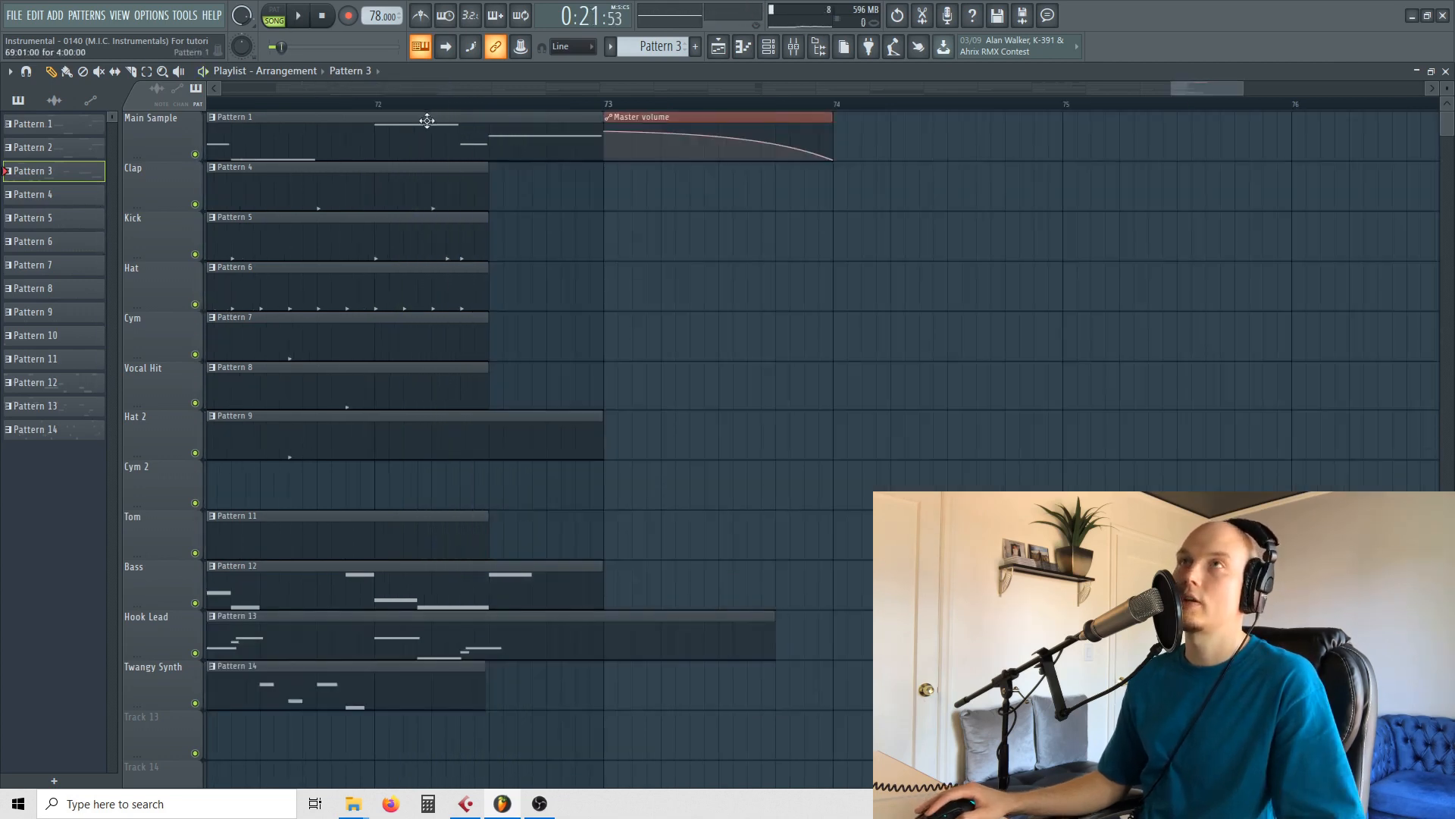
Select bars 69 to 74 on the Playlist timeline and create a Master volume automation clip across that range
scroll(731, 233, "down", 3)
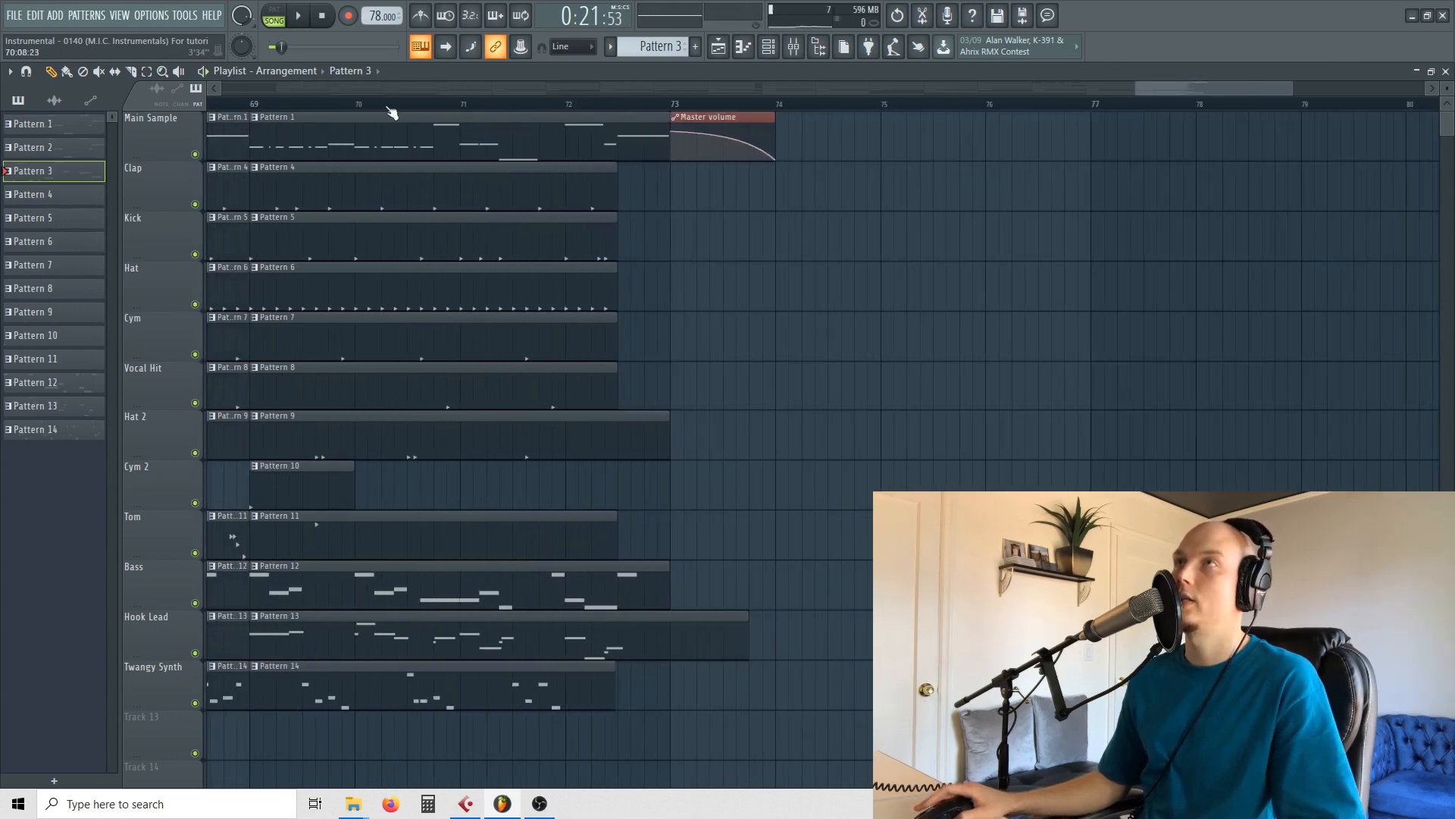
left_click_drag(246, 107, 779, 116)
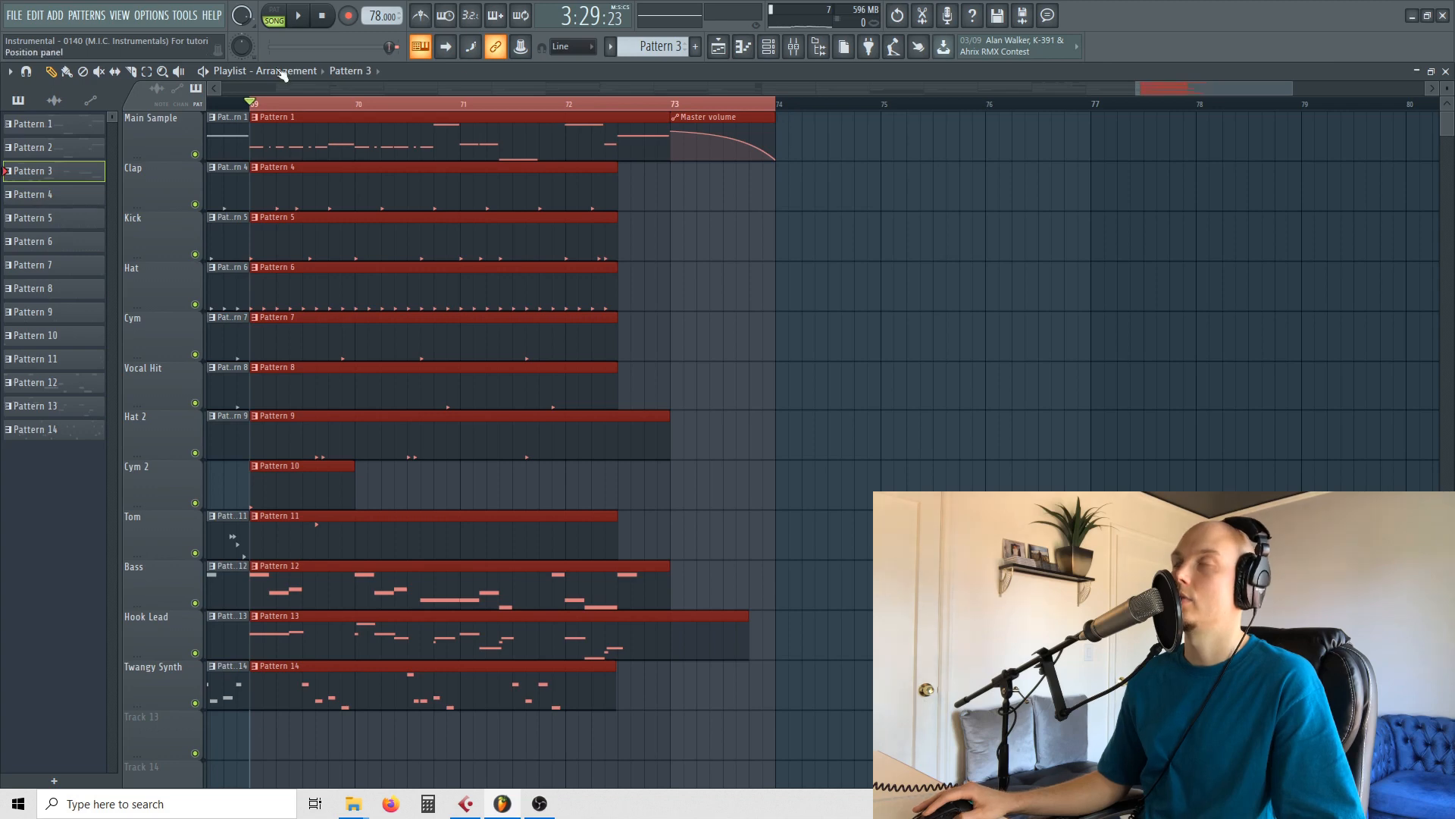
left_click(798, 55)
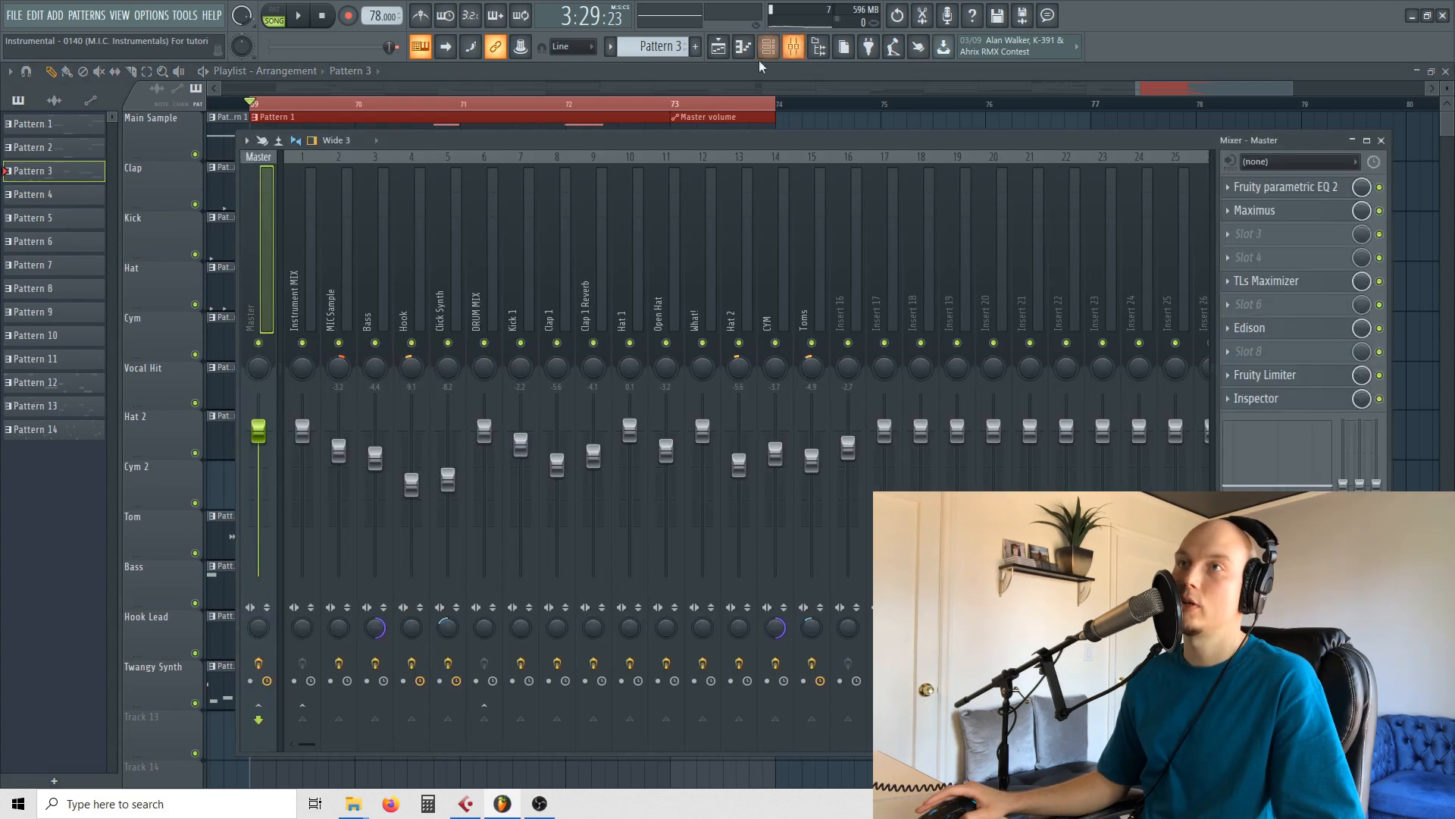
right_click(259, 432)
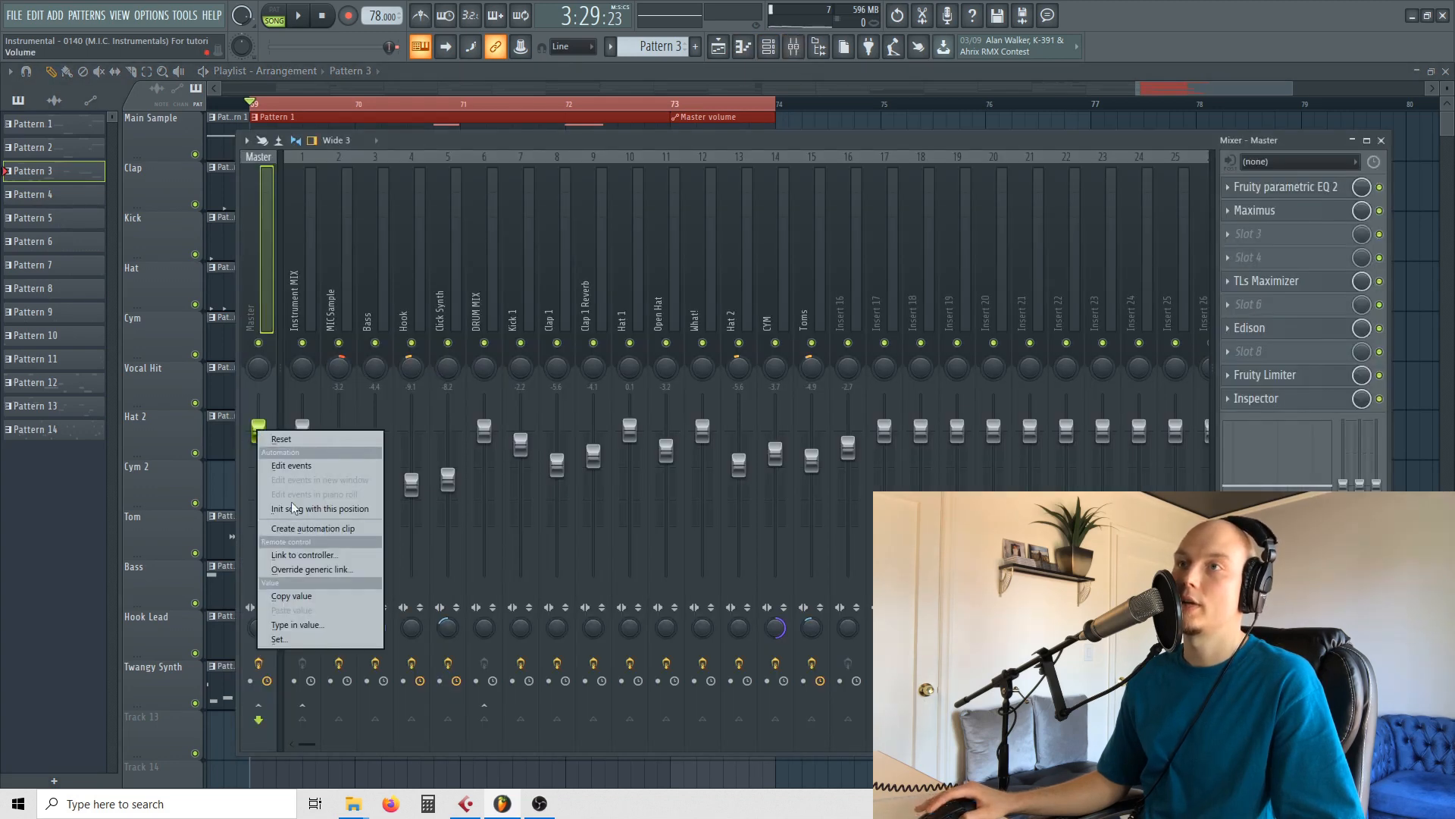
left_click(254, 407)
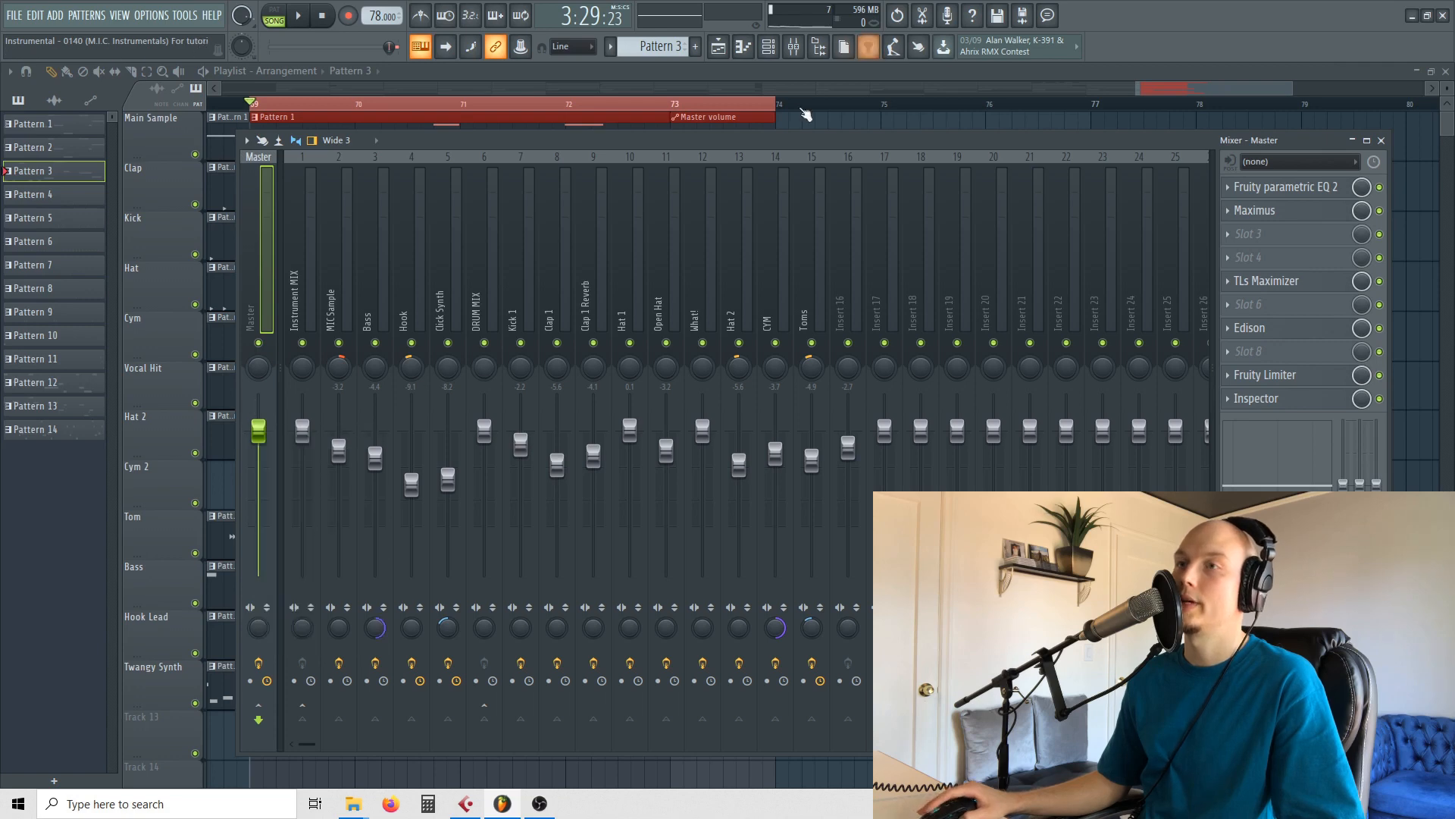
left_click(802, 52)
left_click(802, 51)
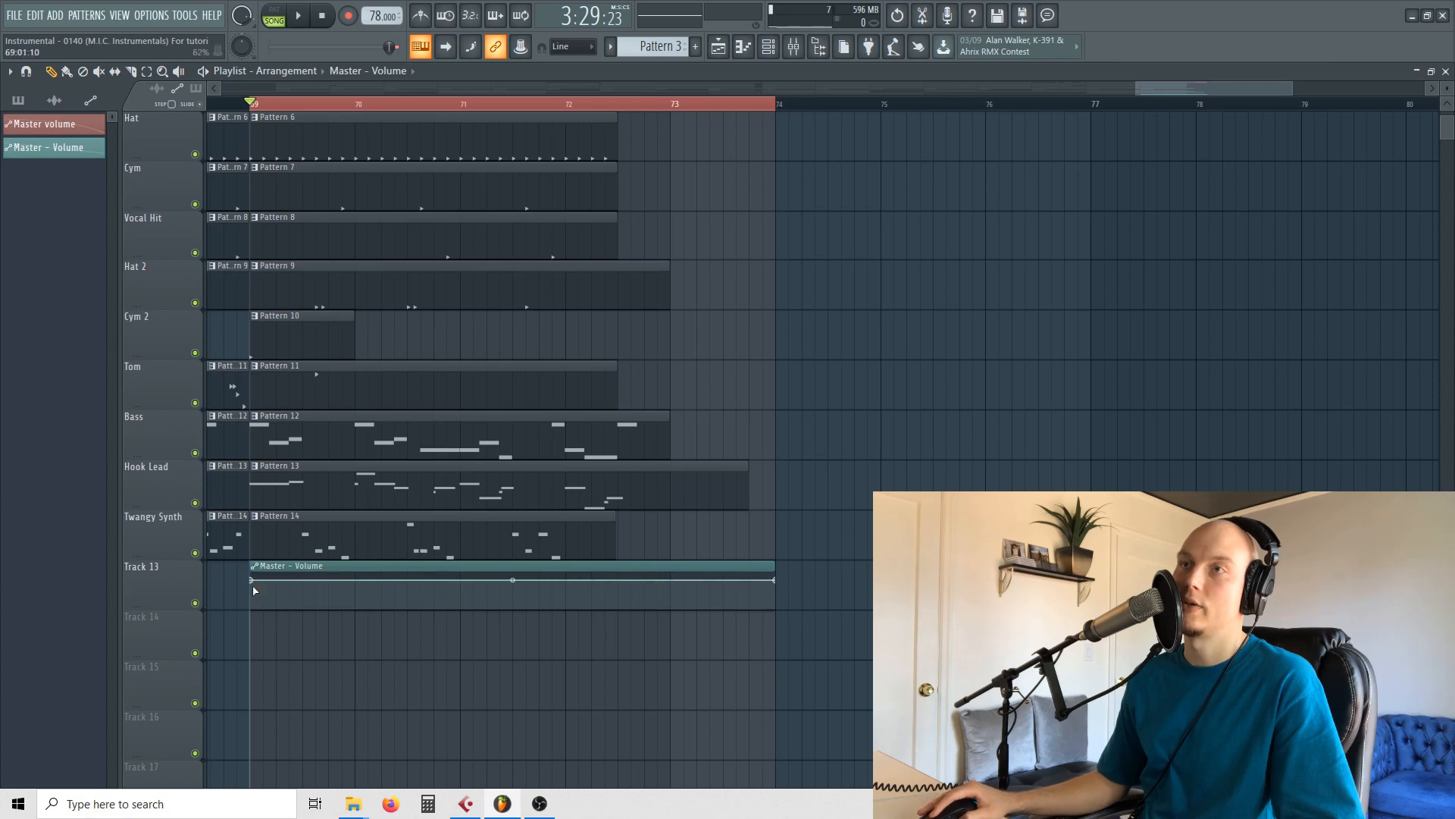
left_click(719, 48)
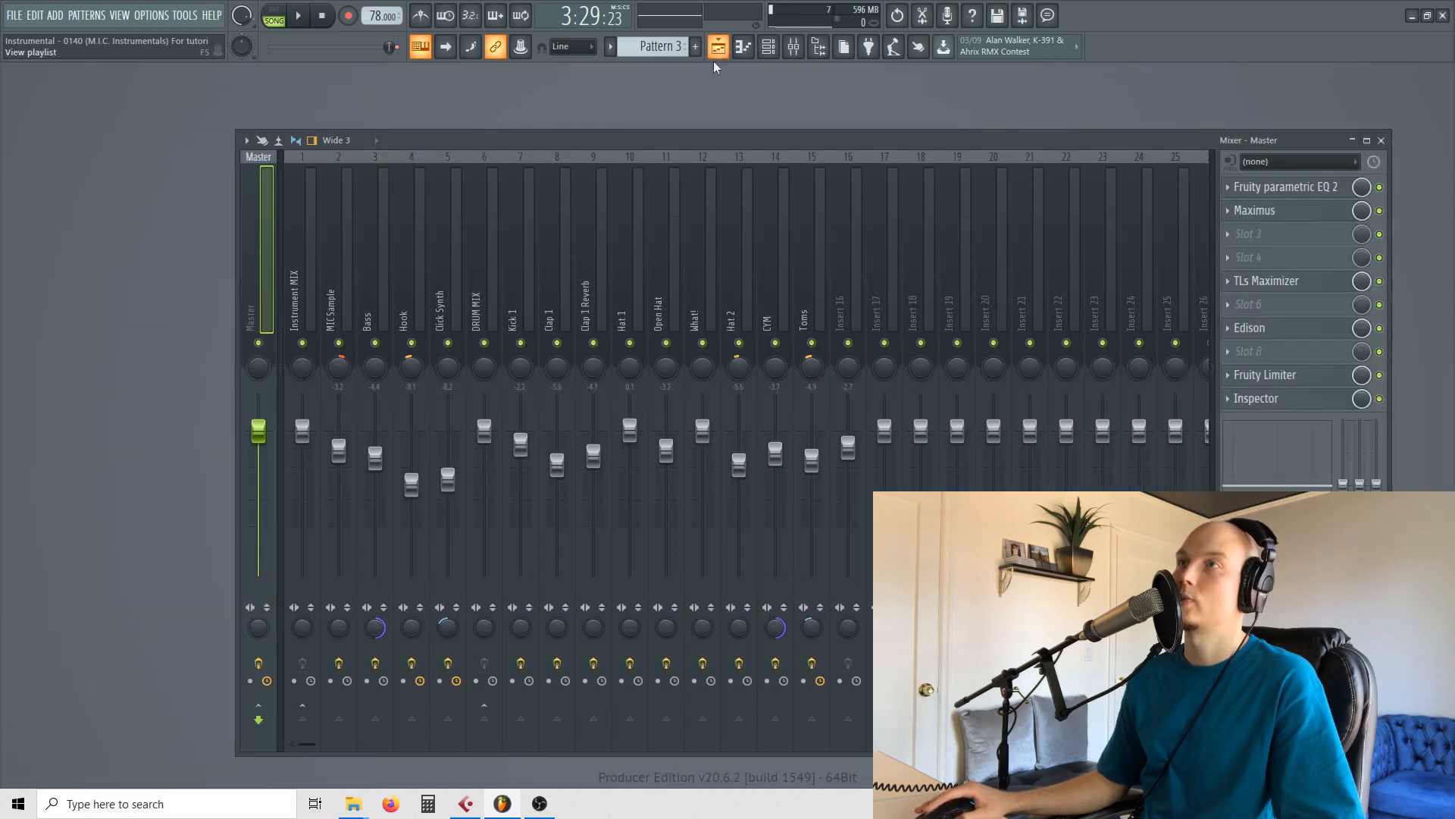
left_click(718, 49)
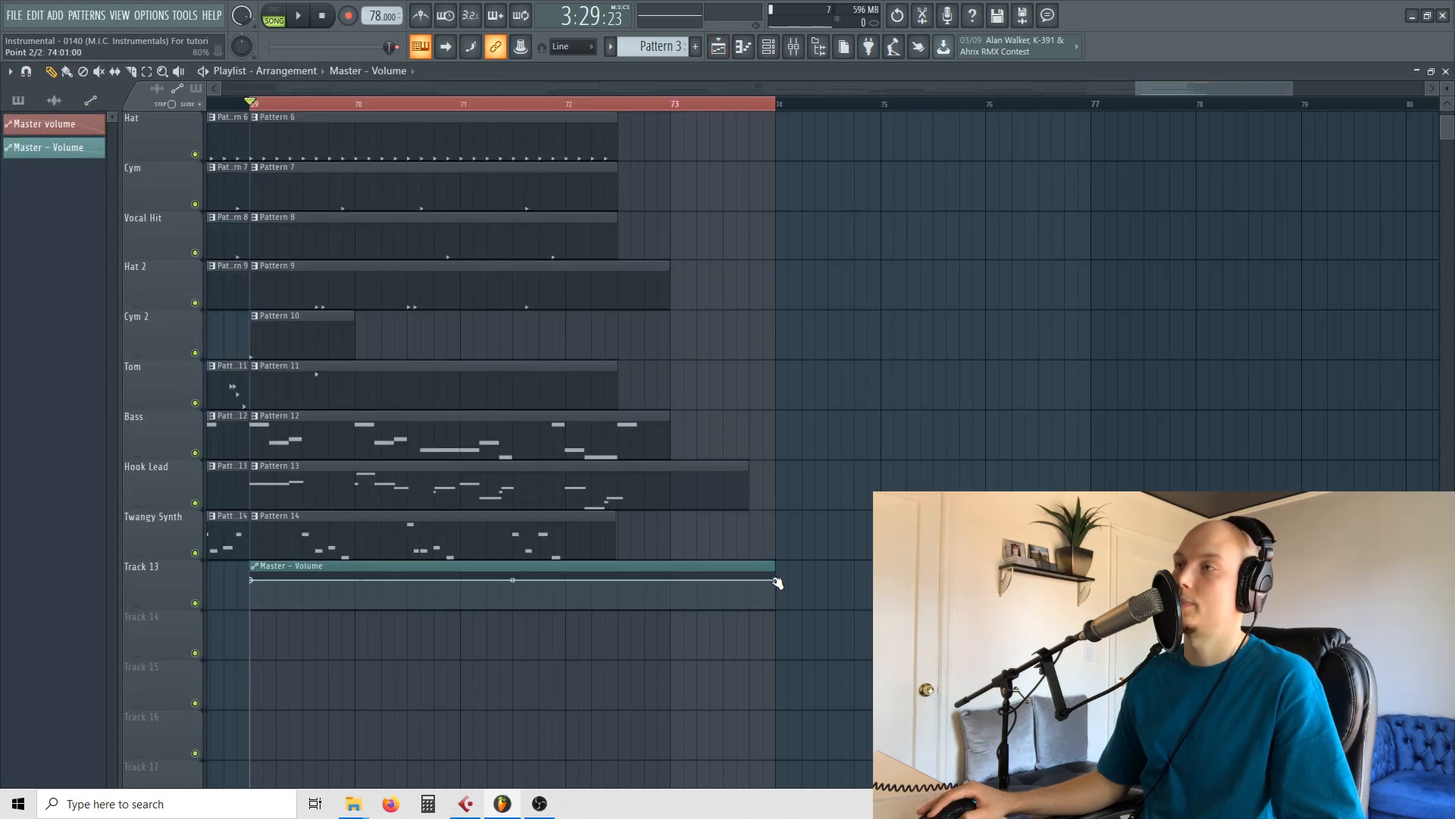
Shape the Track 13 Master volume automation into a fade to minimum at bar 74, curved to fall slowly at first and faster at the end
left_click_drag(778, 582, 773, 610)
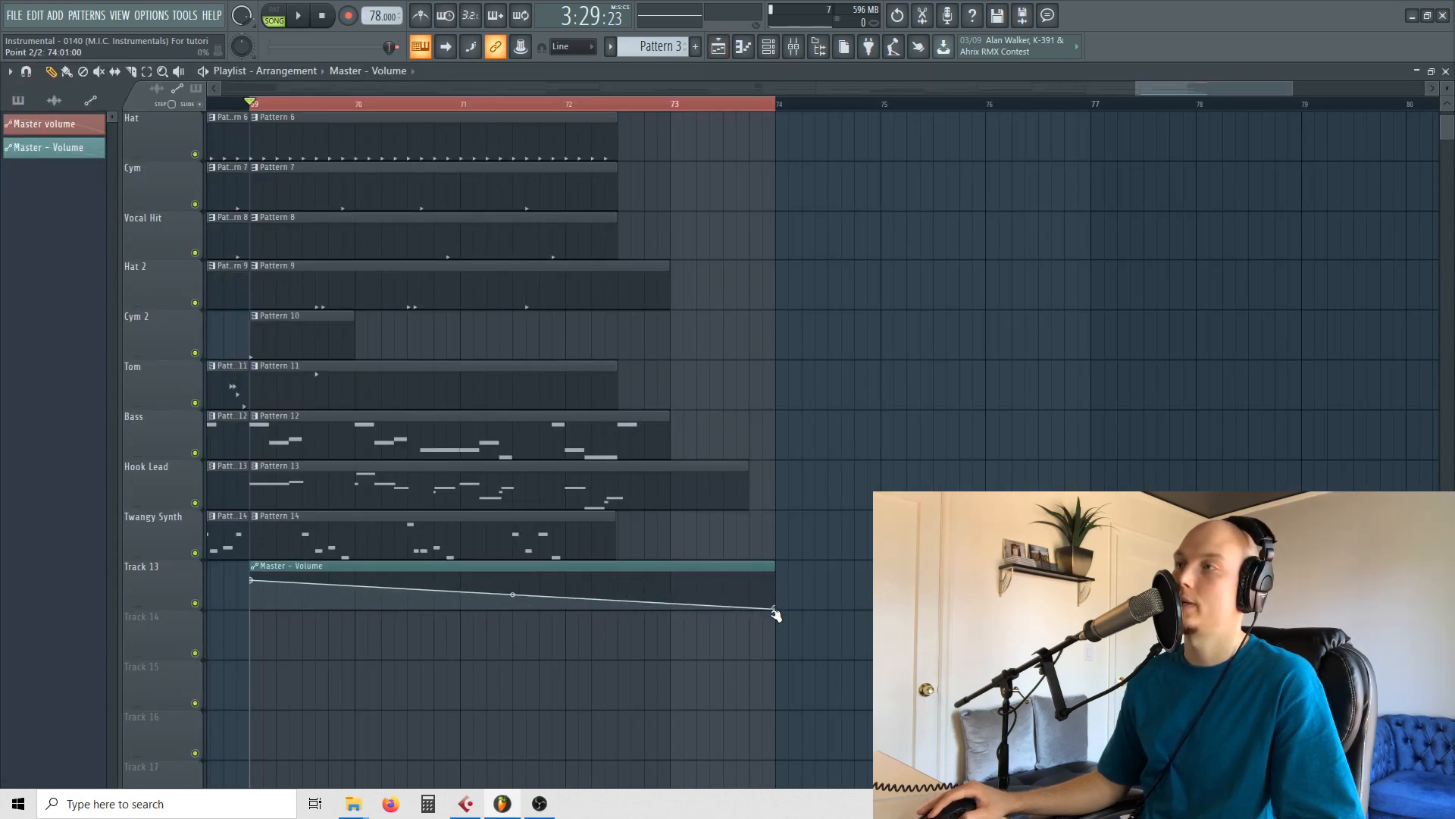
mouse_move(512, 595)
left_mouse_down()
mouse_move(511, 569)
mouse_move(512, 601)
left_mouse_up()
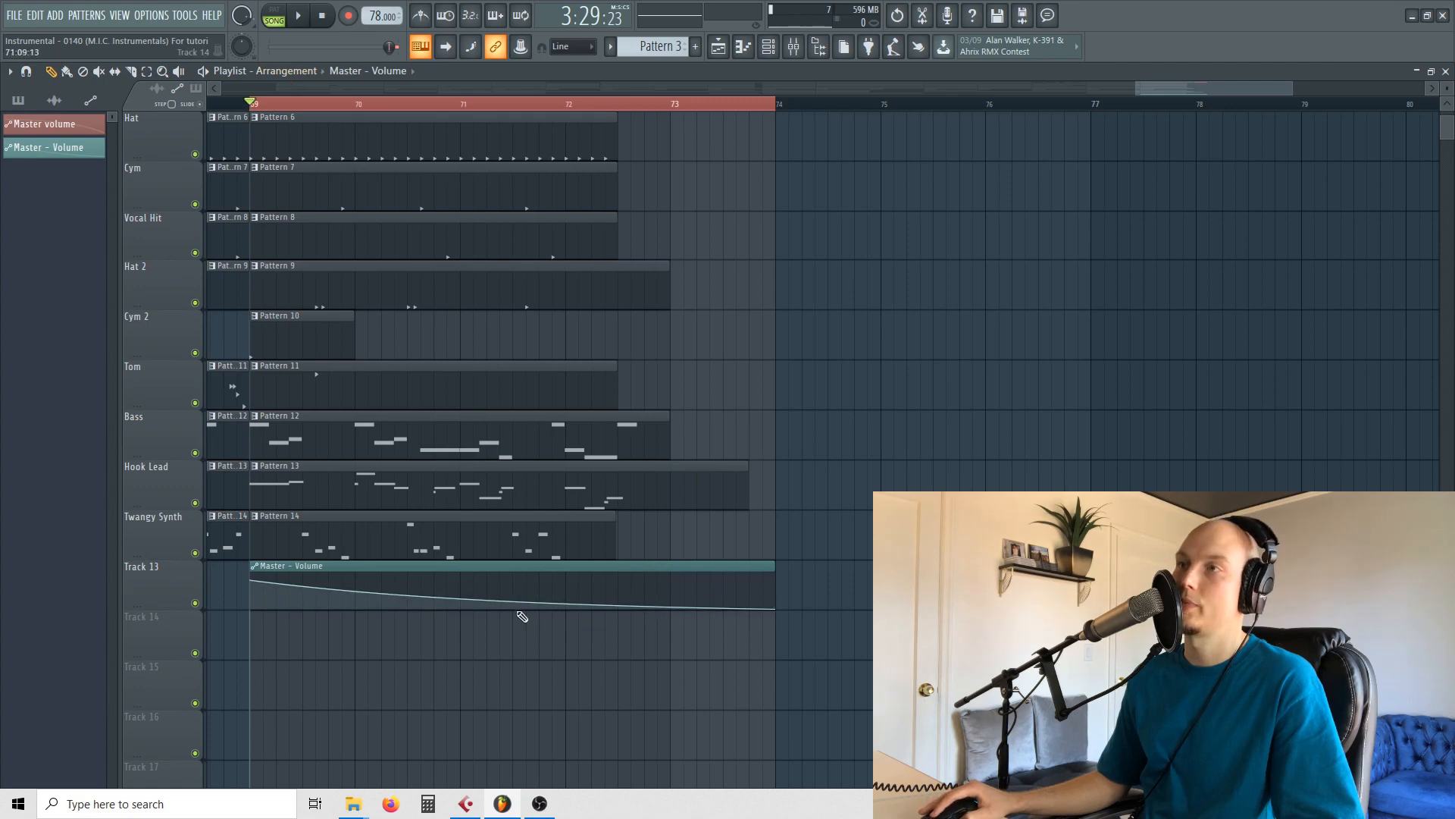
left_click_drag(516, 602, 512, 589)
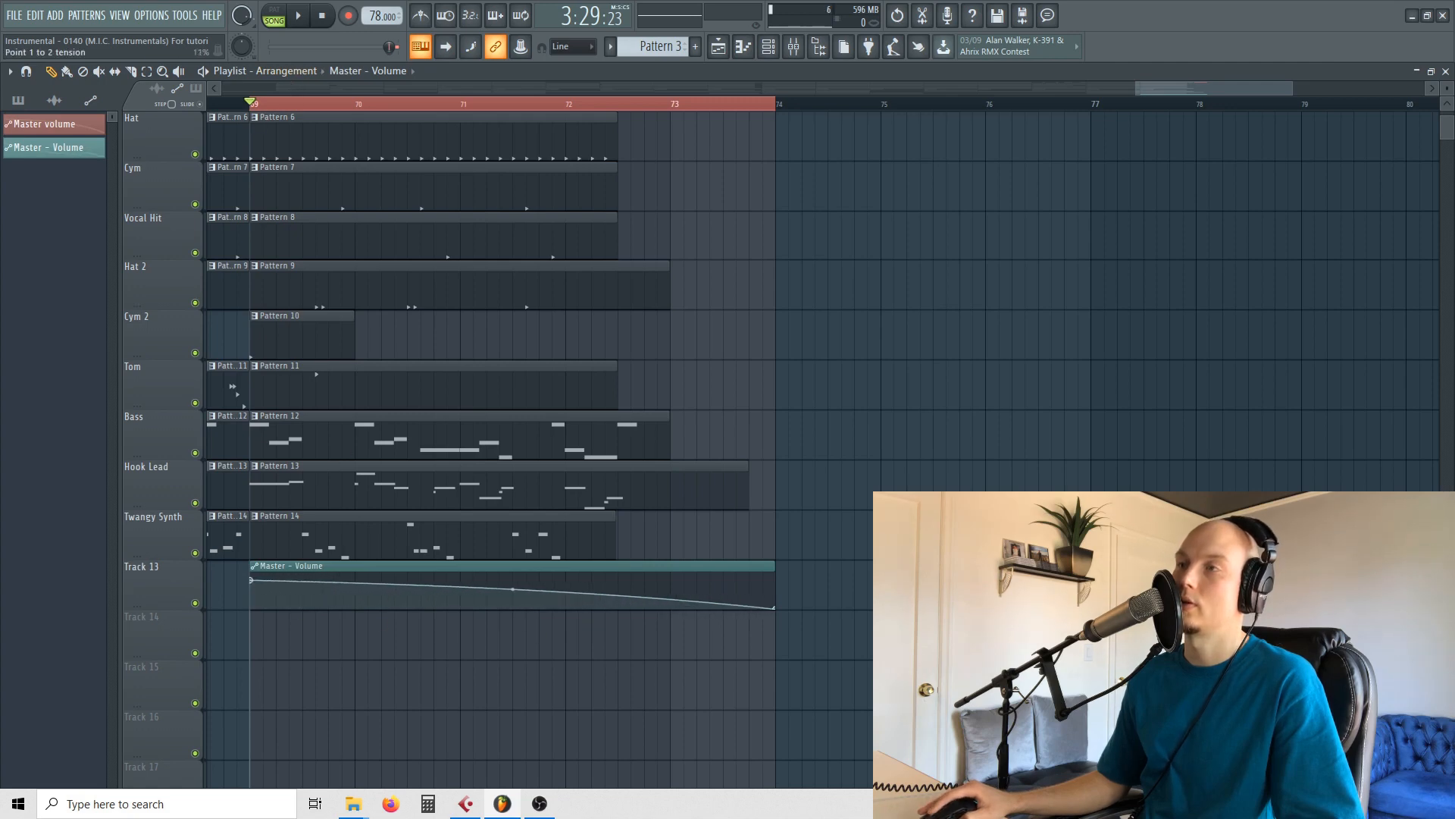
Delete the Master volume automation clip from Track 13
right_click(721, 594)
Play the song's ending from about bar 72.5 to hear the existing Master volume fade-out on the Main Sample track
scroll(721, 576, "up", 3)
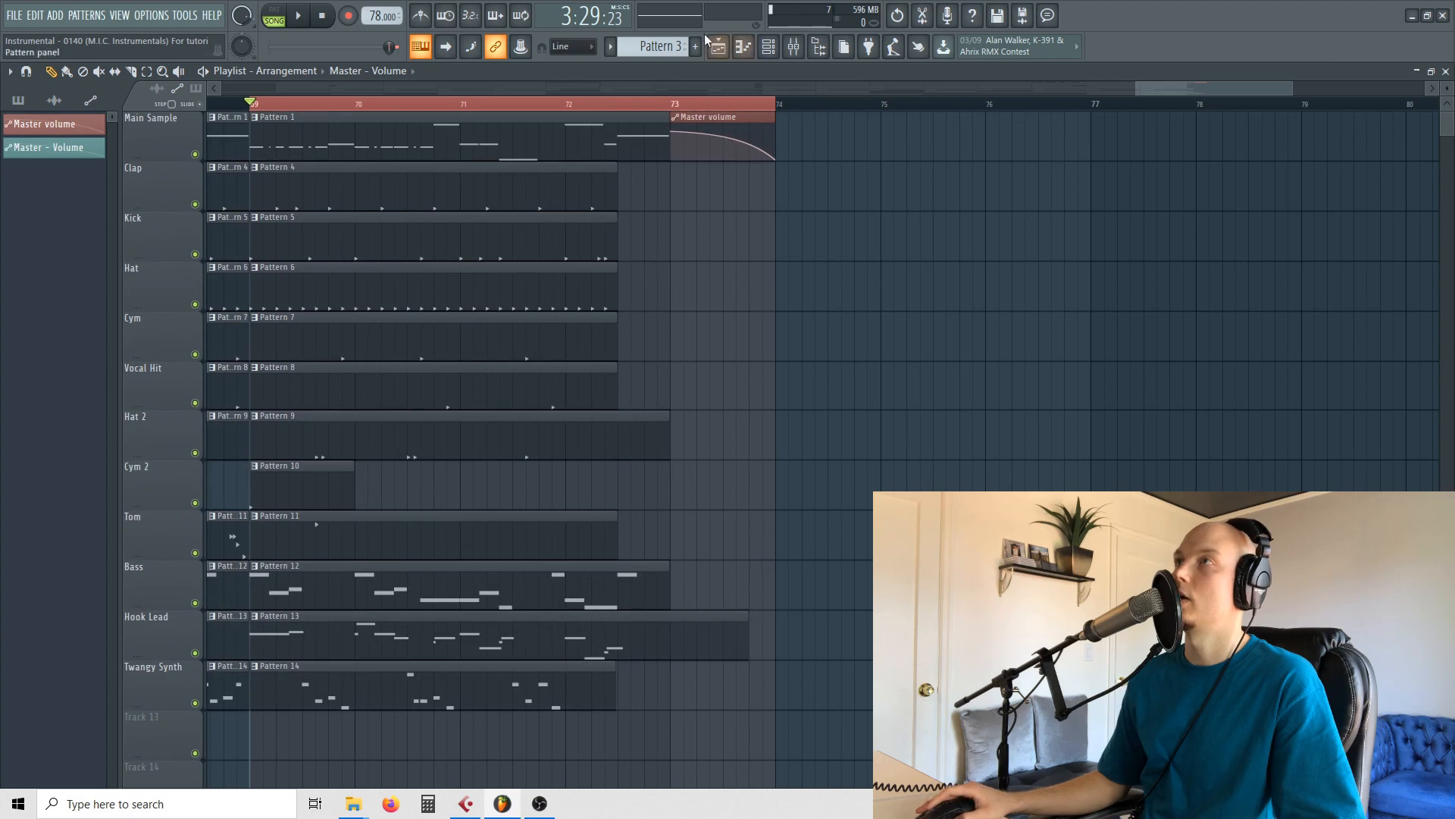
scroll(728, 252, "up", 2)
scroll(729, 252, "up", 1)
scroll(815, 395, "down", 5)
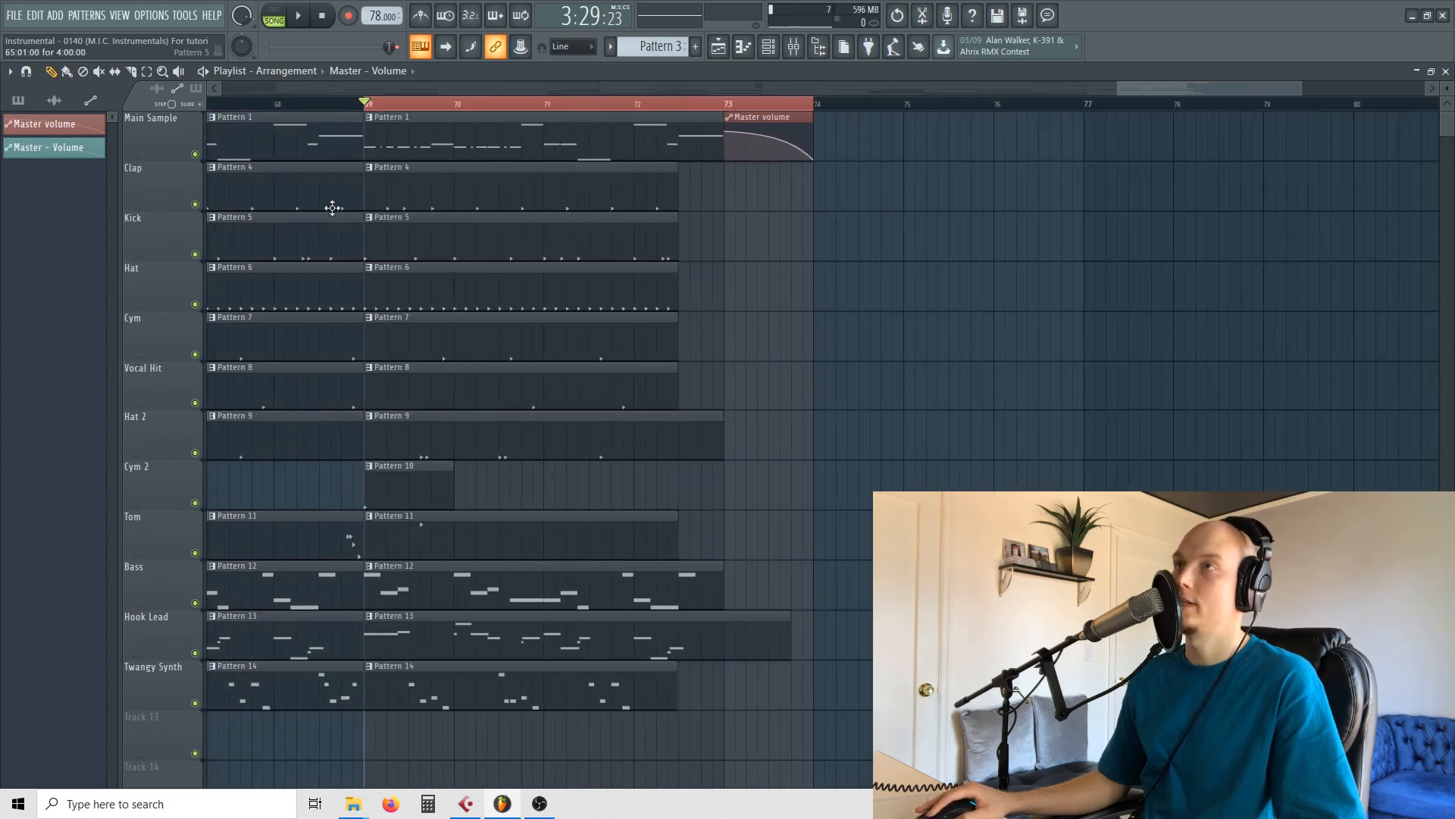
left_click(691, 104)
key("space")
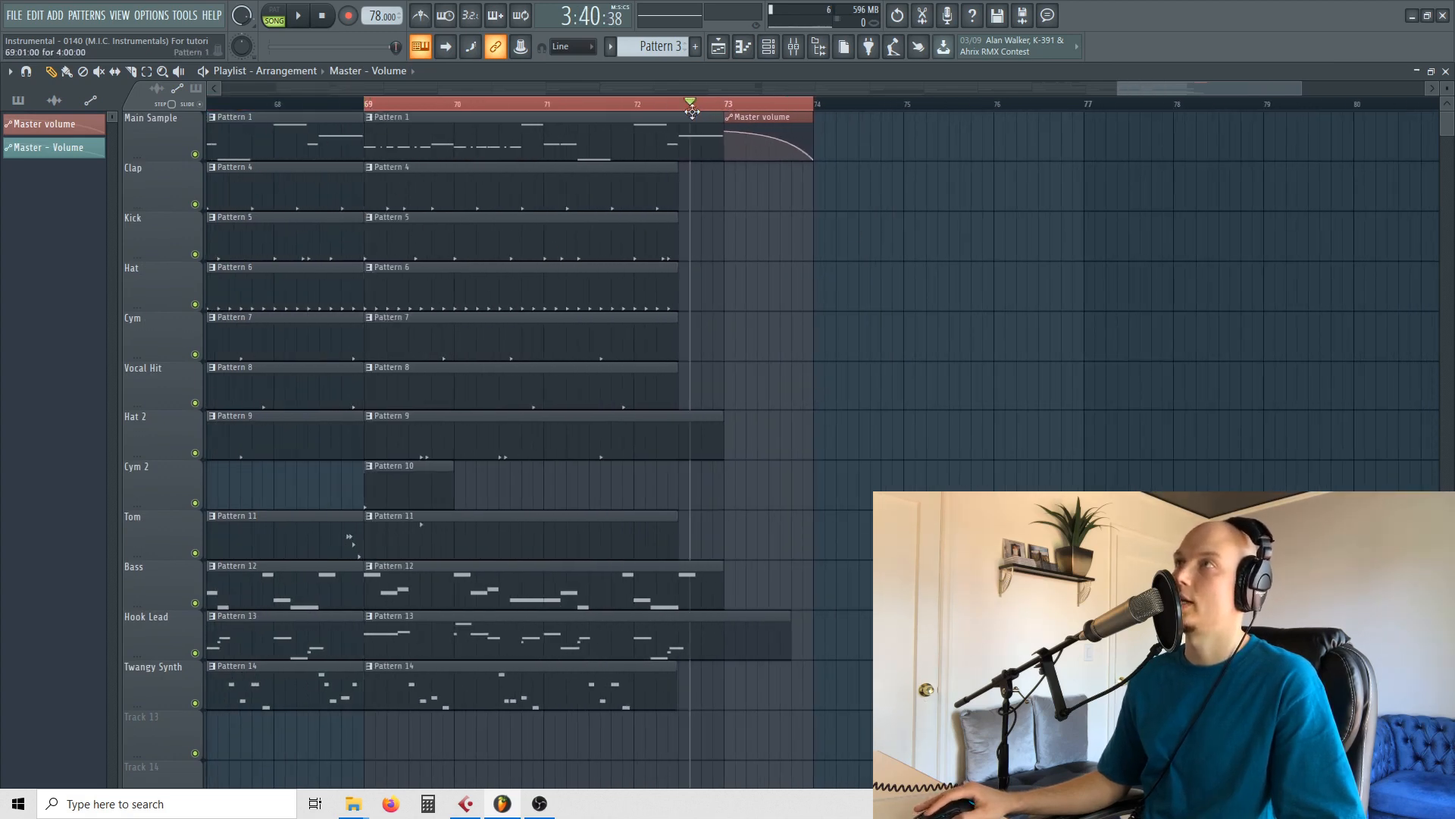